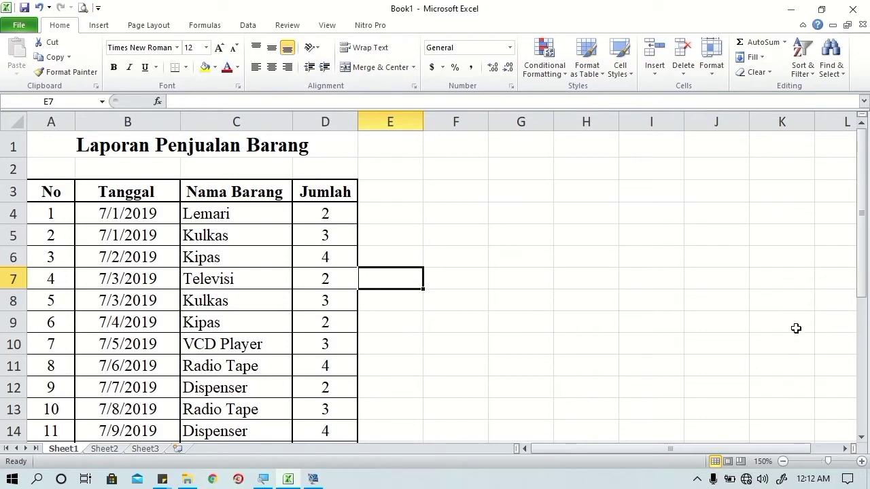
- Scroll down the sales sheet and drag back up to review the table
{"action": "left_click", "coordinate": [862, 439]}
{"action": "left_click", "coordinate": [861, 440]}
{"action": "left_click", "coordinate": [861, 440]}
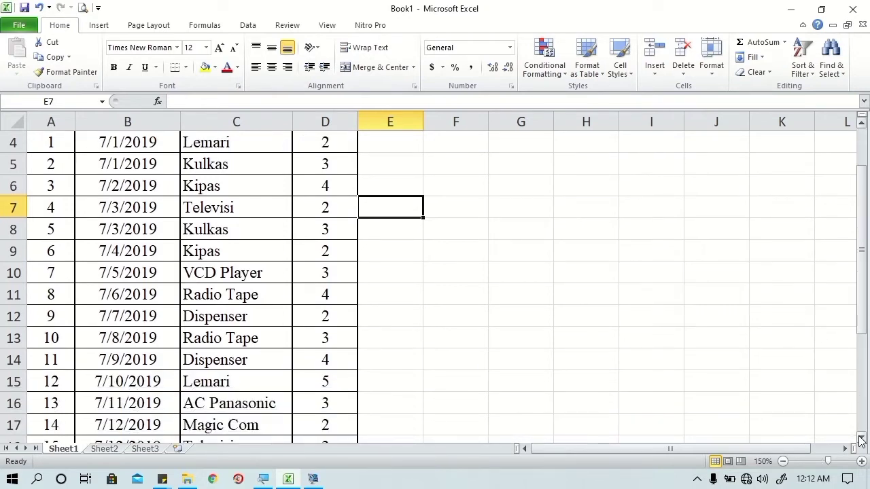
{"action": "left_click", "coordinate": [861, 440]}
{"action": "left_click", "coordinate": [862, 439]}
{"action": "left_click", "coordinate": [862, 440]}
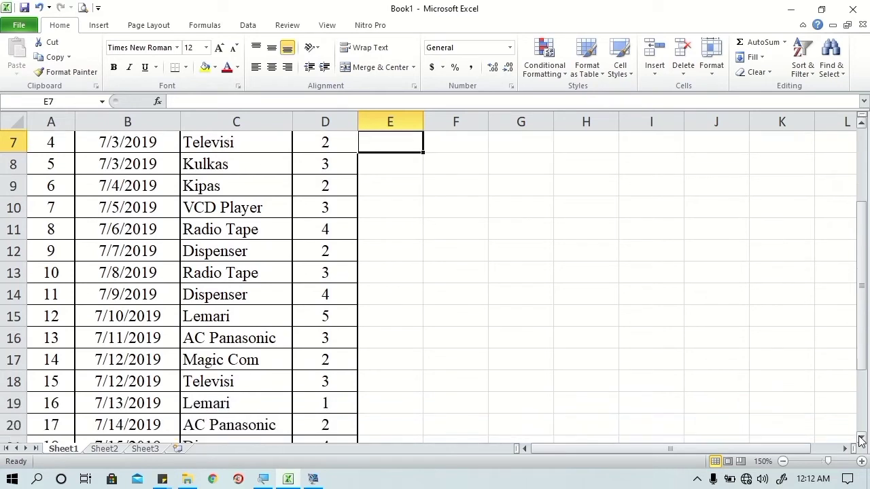
{"action": "left_click", "coordinate": [861, 440]}
{"action": "left_click", "coordinate": [862, 439]}
{"action": "left_click", "coordinate": [861, 440]}
{"action": "left_click", "coordinate": [861, 440]}
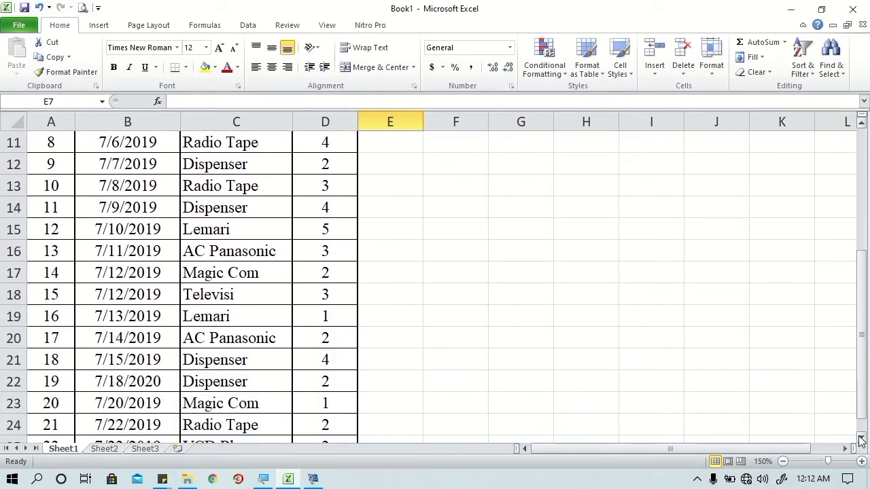
{"action": "left_click", "coordinate": [862, 440]}
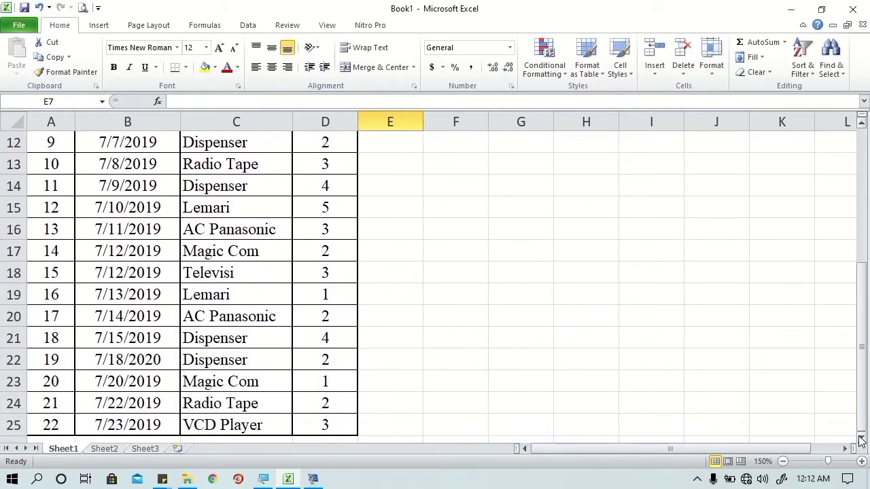
{"action": "left_click_drag", "start_coordinate": [862, 393], "coordinate": [867, 204]}
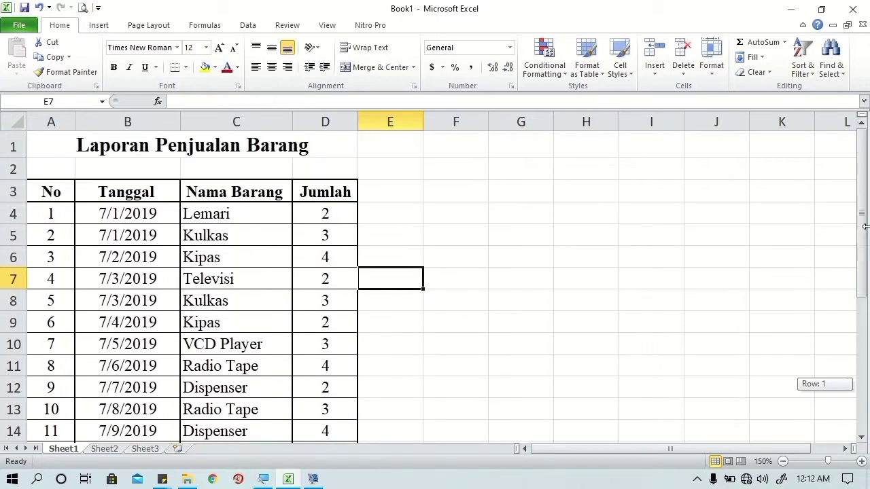
- Rename the Sheet1 tab to 'Penjualan Barang'
{"action": "double_click", "coordinate": [62, 448]}
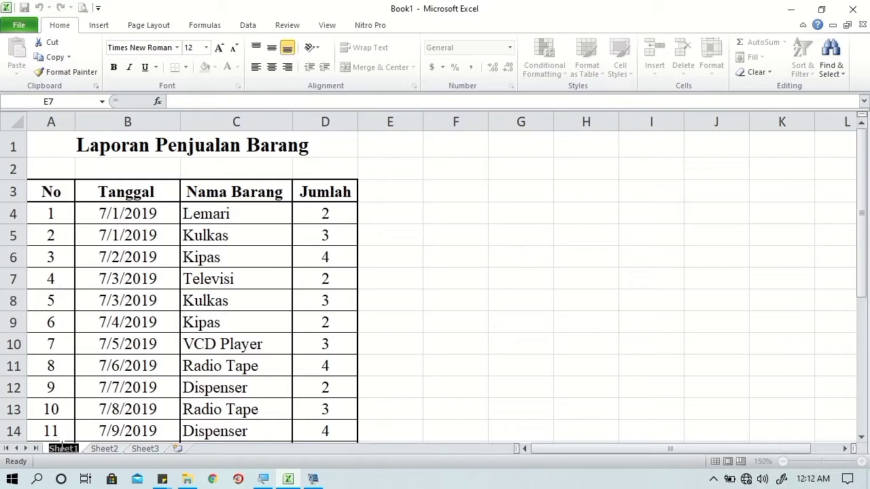
{"action": "type", "text": "Lap"}
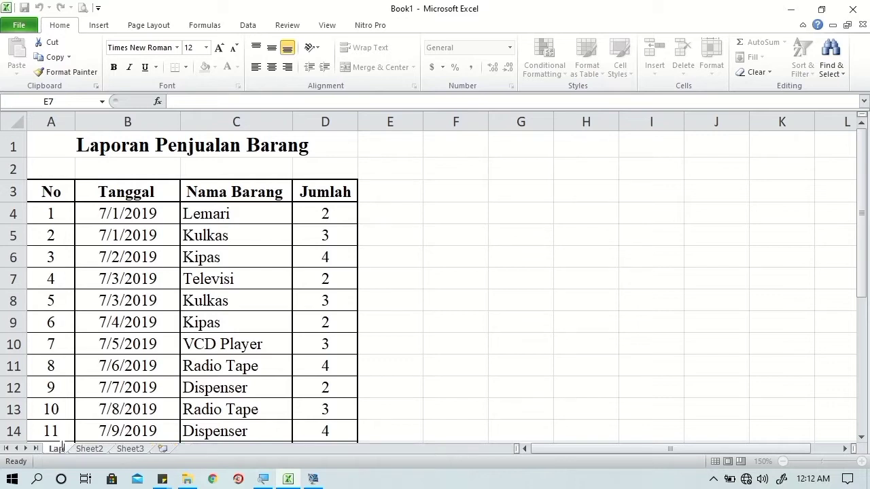
{"action": "type", "text": "oran"}
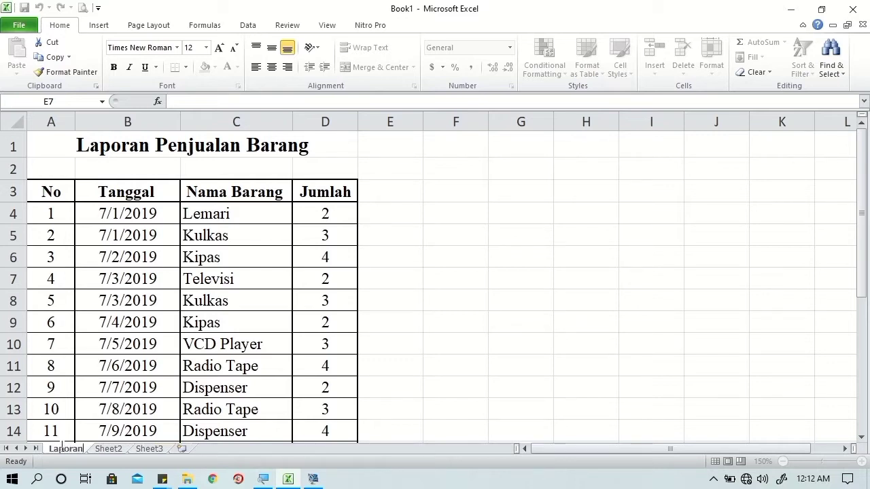
{"action": "key", "text": "BackSpace"}
{"action": "key", "text": "BackSpace"}
{"action": "key", "text": "BackSpace"}
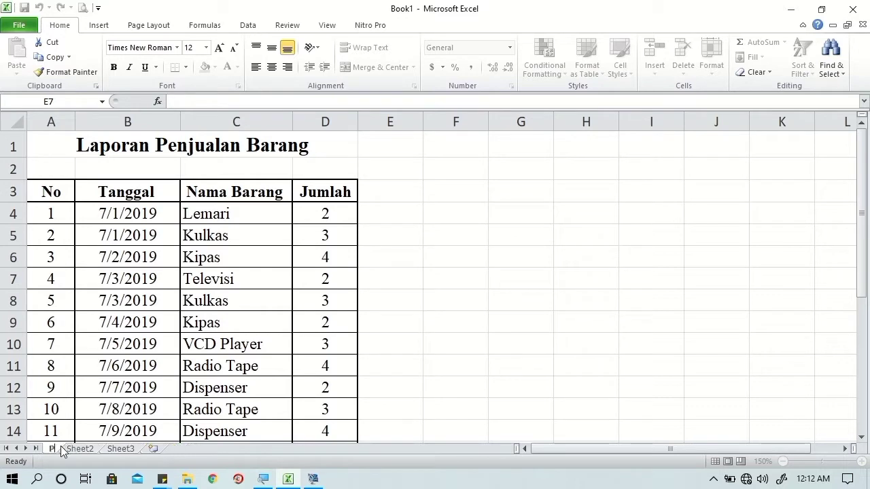
{"action": "type", "text": "Penjual"}
{"action": "type", "text": "la"}
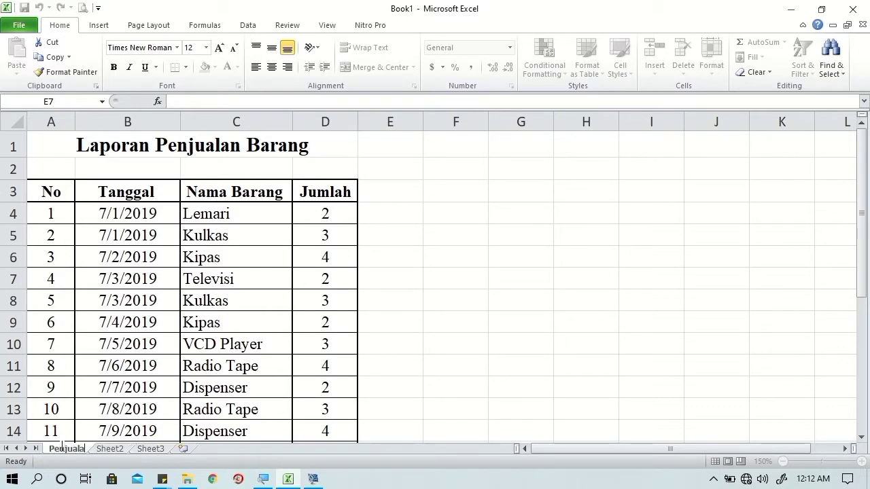
{"action": "type", "text": "n Bara"}
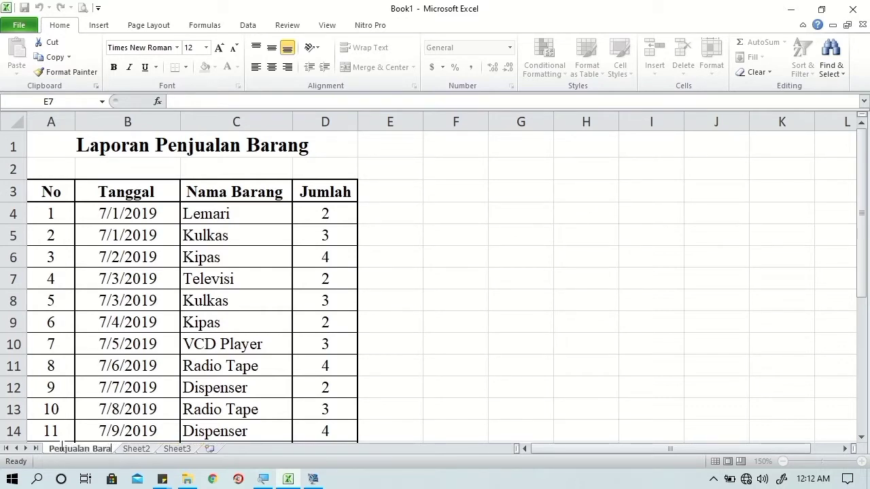
{"action": "type", "text": "ng"}
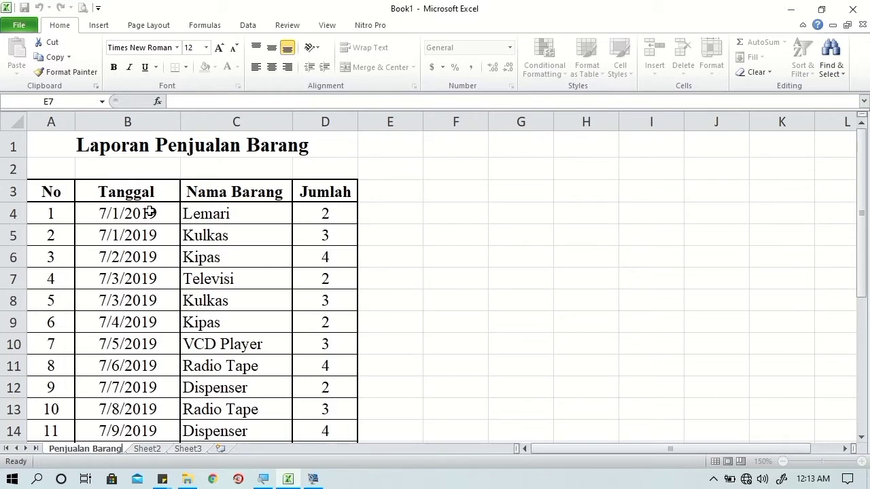
- Give the Tanggal dates B4:B25 the custom format dd mmm yyyy, e.g. 01 Jul 2019
{"action": "left_click", "coordinate": [150, 212]}
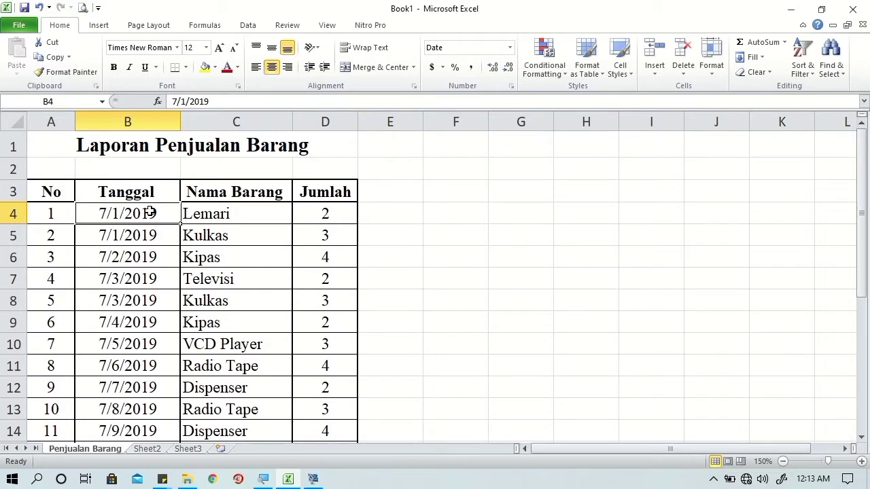
{"action": "key", "text": "ctrl+shift+Down"}
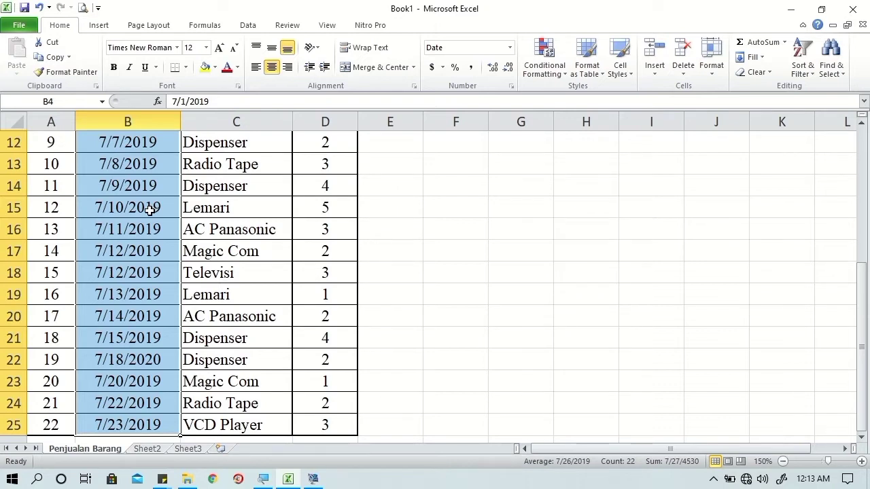
{"action": "right_click", "coordinate": [149, 304]}
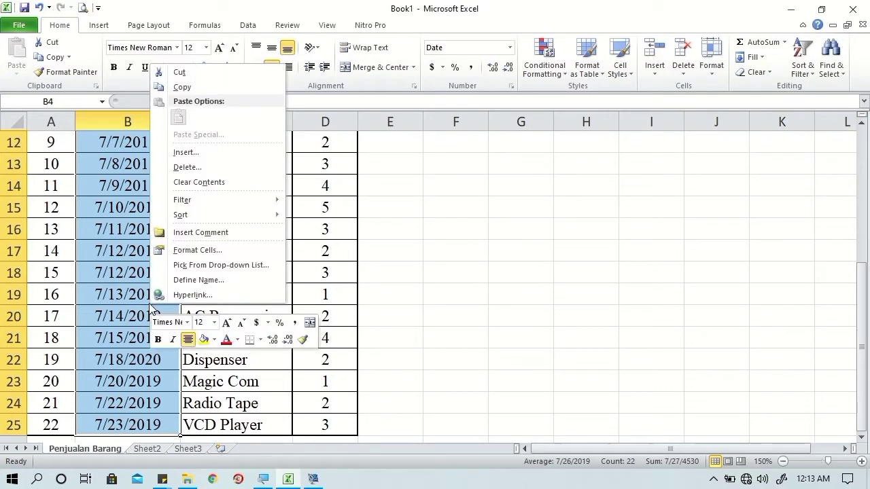
{"action": "left_click", "coordinate": [180, 250]}
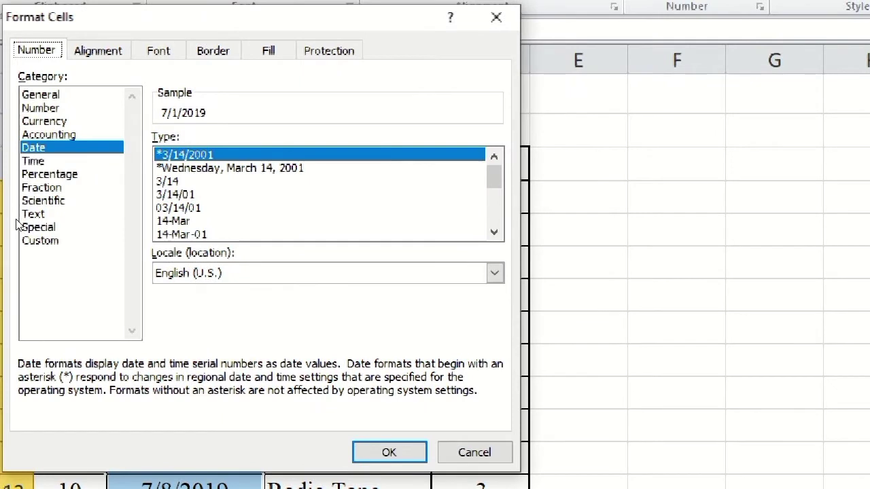
{"action": "left_click", "coordinate": [20, 242]}
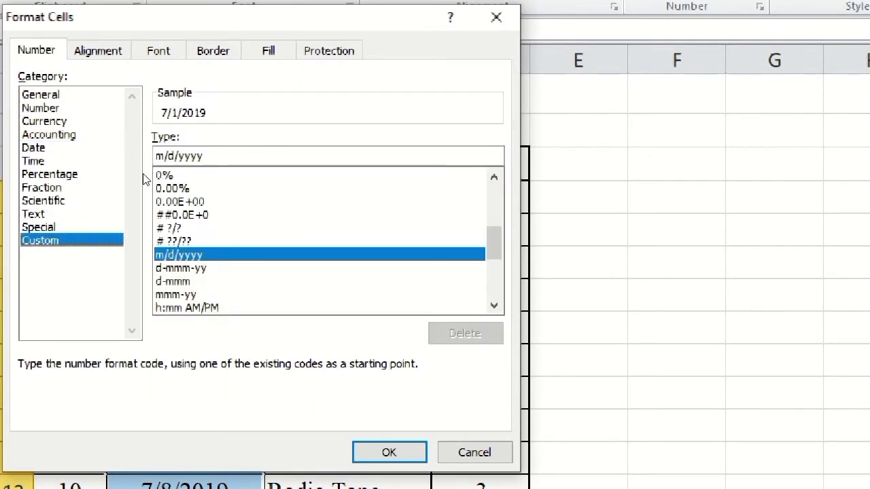
{"action": "left_click_drag", "start_coordinate": [167, 157], "coordinate": [204, 156]}
{"action": "key", "text": "ctrl+a"}
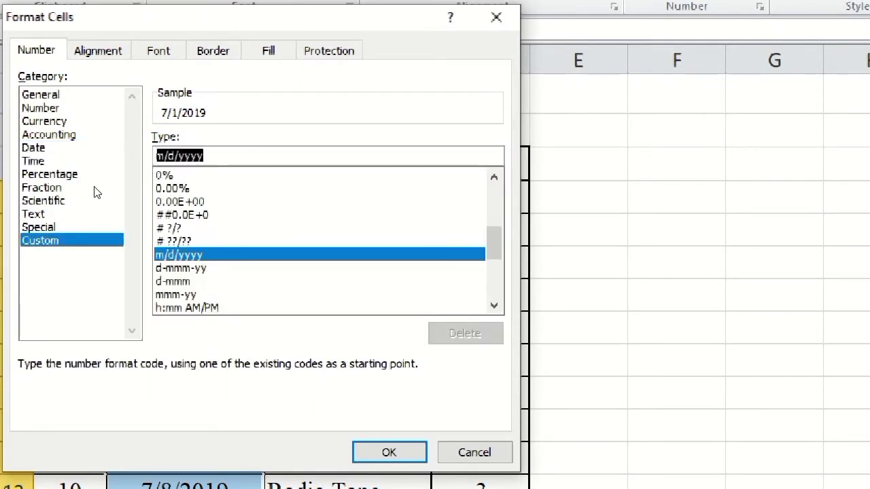
{"action": "type", "text": "d"}
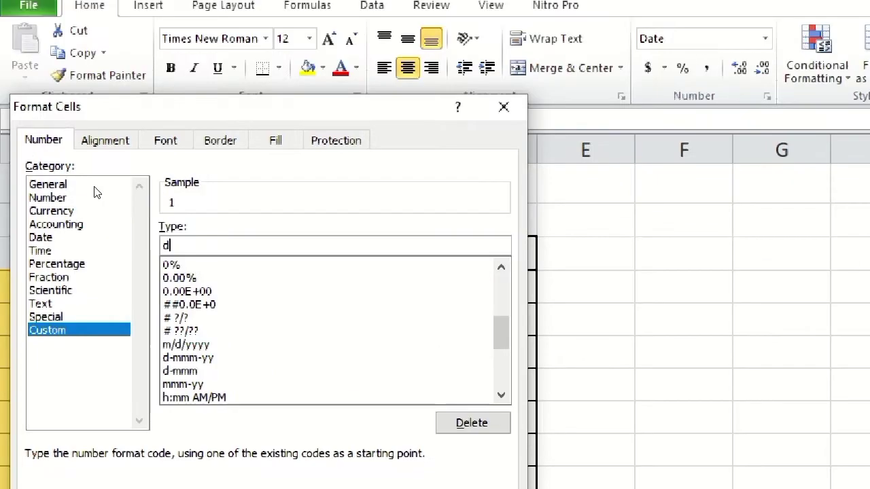
{"action": "type", "text": "d "}
{"action": "type", "text": "mmm"}
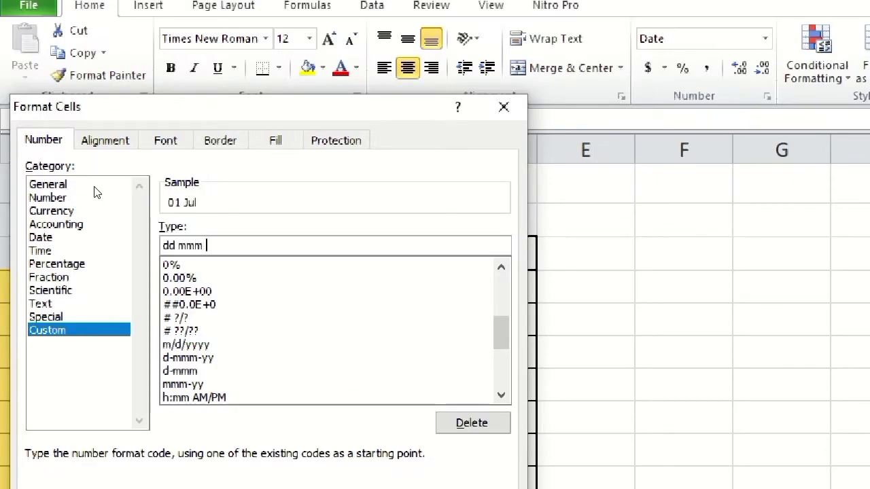
{"action": "type", "text": " yyyy"}
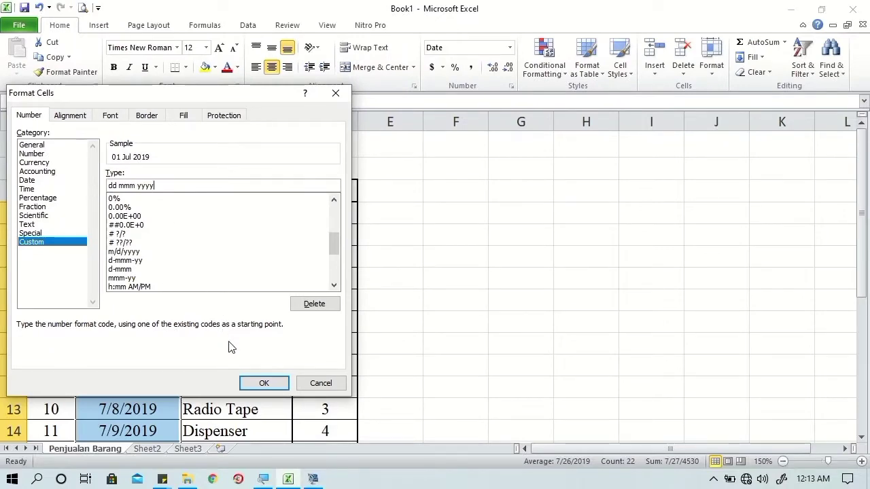
{"action": "left_click", "coordinate": [256, 385]}
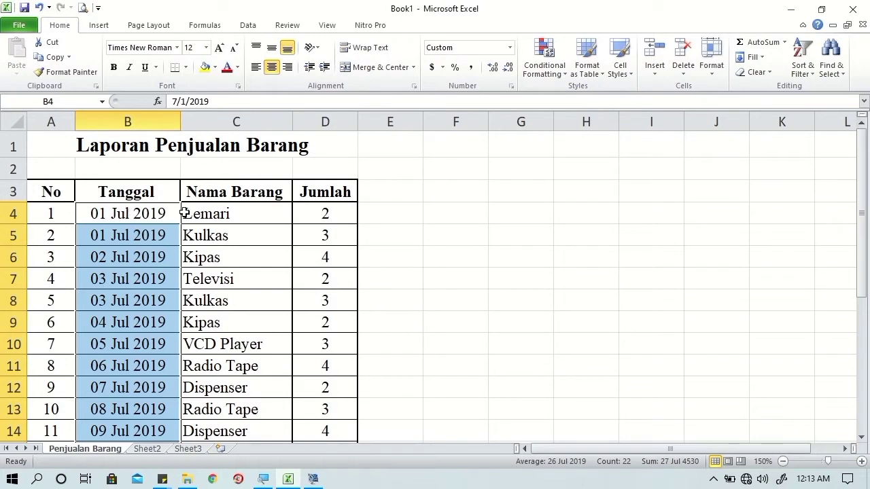
- Apply custom format # "unit" to the Jumlah quantities D4:D25, showing e.g. 2 unit
{"action": "left_click", "coordinate": [335, 207]}
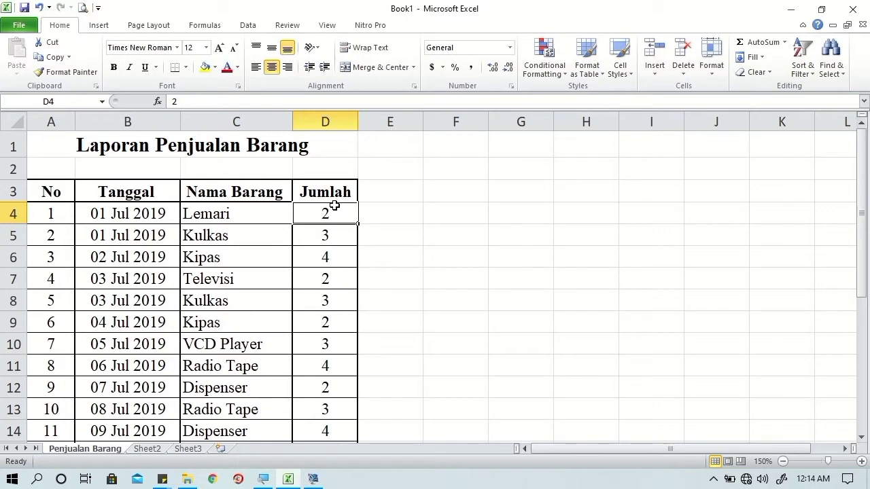
{"action": "key", "text": "ctrl+shift+Down"}
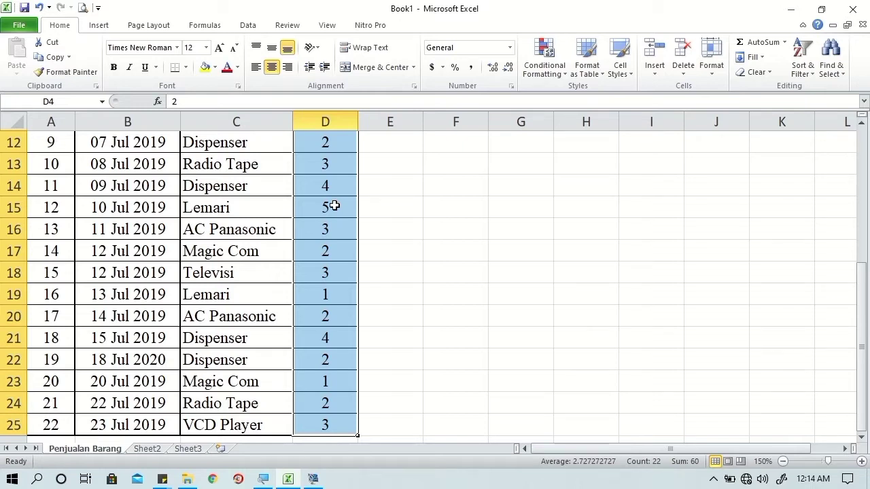
{"action": "right_click", "coordinate": [341, 371]}
{"action": "left_click", "coordinate": [373, 319]}
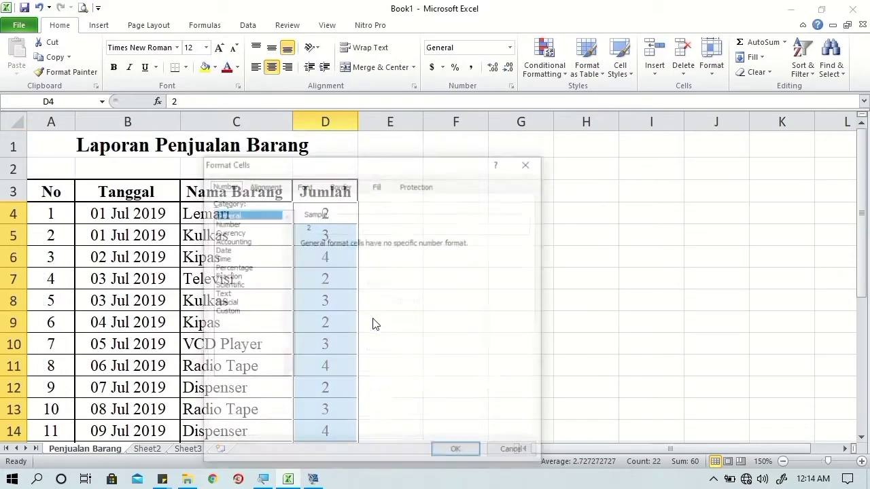
{"action": "left_click", "coordinate": [217, 312]}
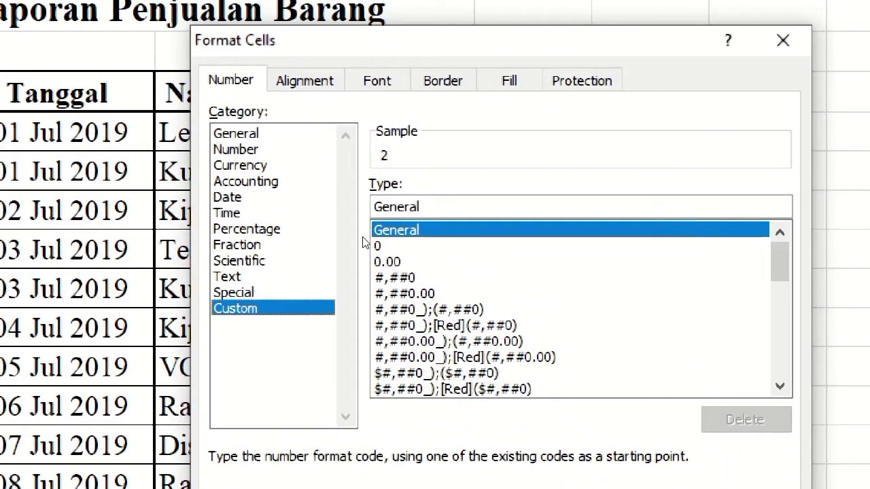
{"action": "left_click", "coordinate": [216, 308]}
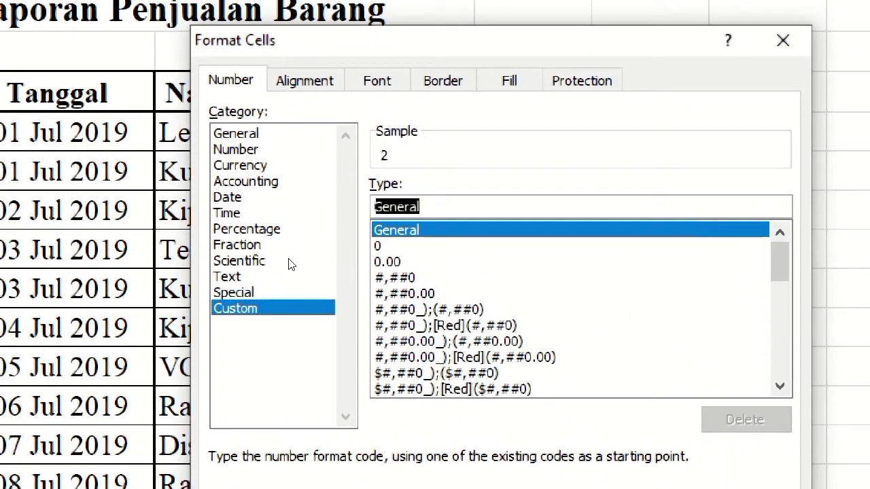
{"action": "type", "text": "#"}
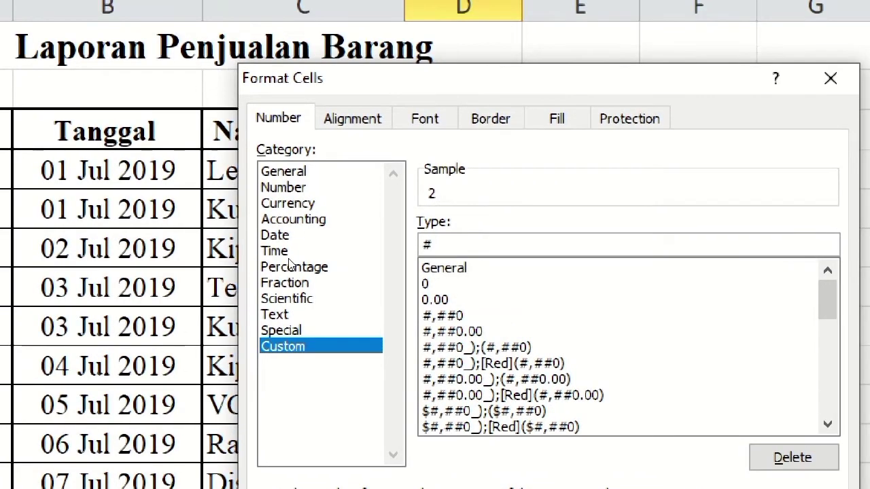
{"action": "type", "text": " \"un"}
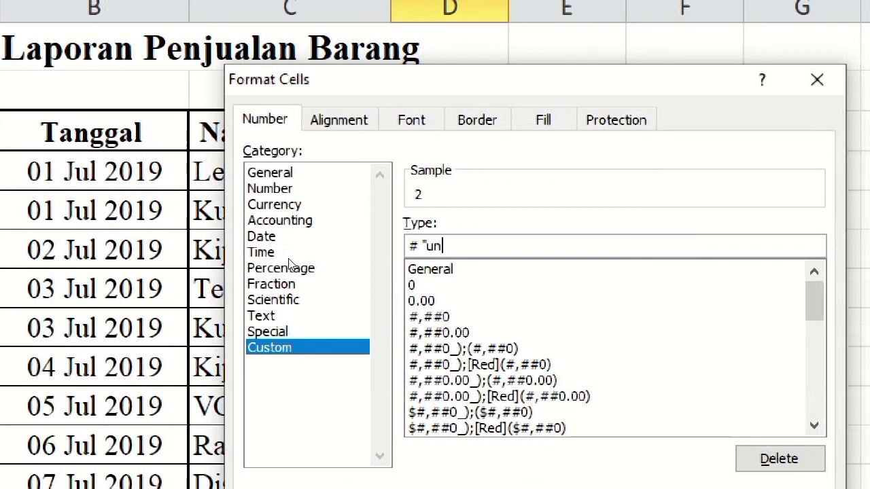
{"action": "type", "text": "it\""}
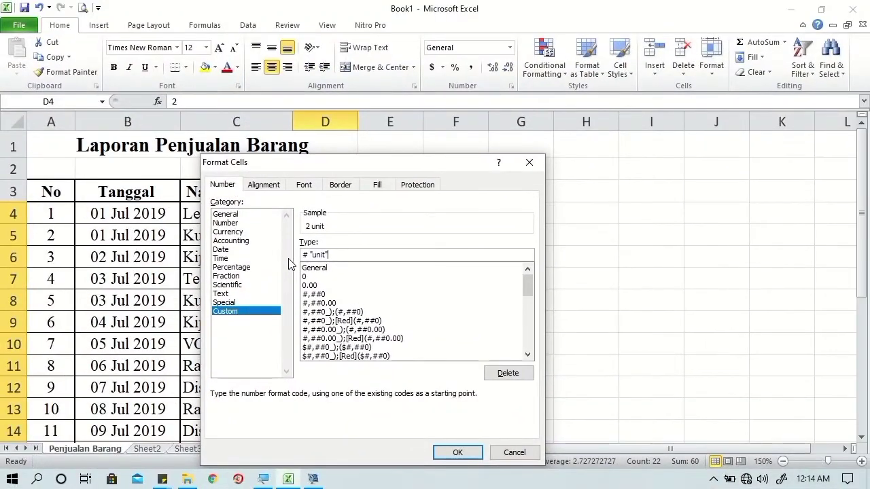
{"action": "left_click", "coordinate": [452, 450]}
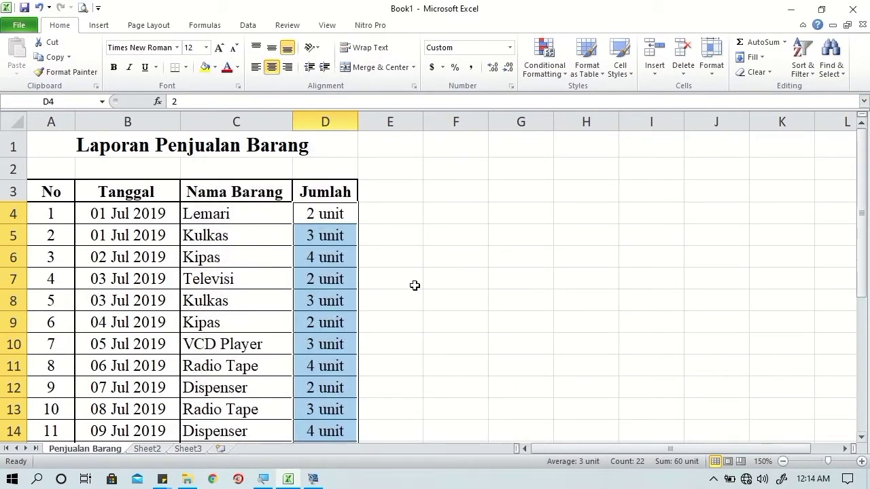
{"action": "scroll", "coordinate": [426, 272], "scroll_direction": "down", "scroll_amount": 1}
- Freeze panes at cell B4 so the title and headers stay visible when scrolling
{"action": "scroll", "coordinate": [425, 272], "scroll_direction": "up", "scroll_amount": 1}
{"action": "left_click", "coordinate": [106, 217]}
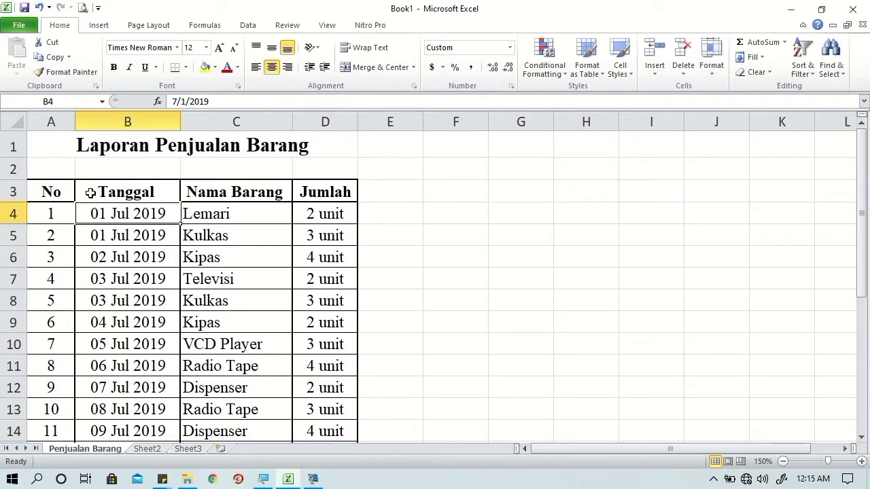
{"action": "left_click", "coordinate": [249, 27]}
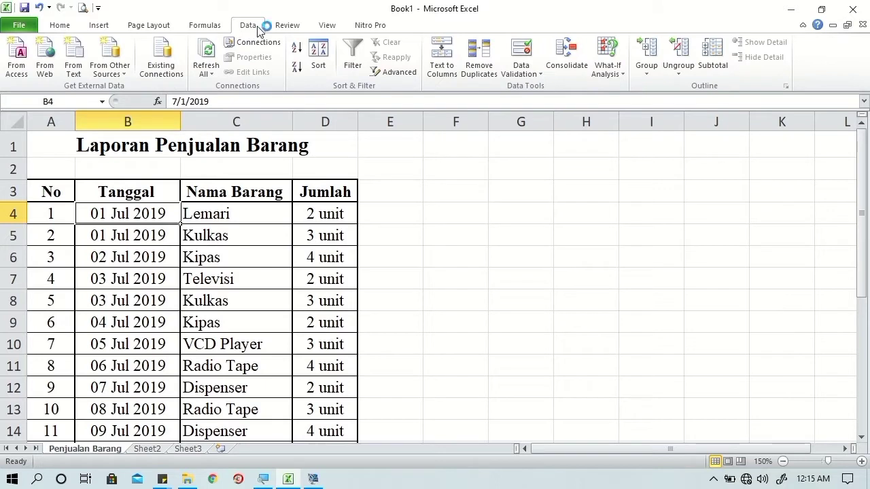
{"action": "left_click", "coordinate": [325, 25]}
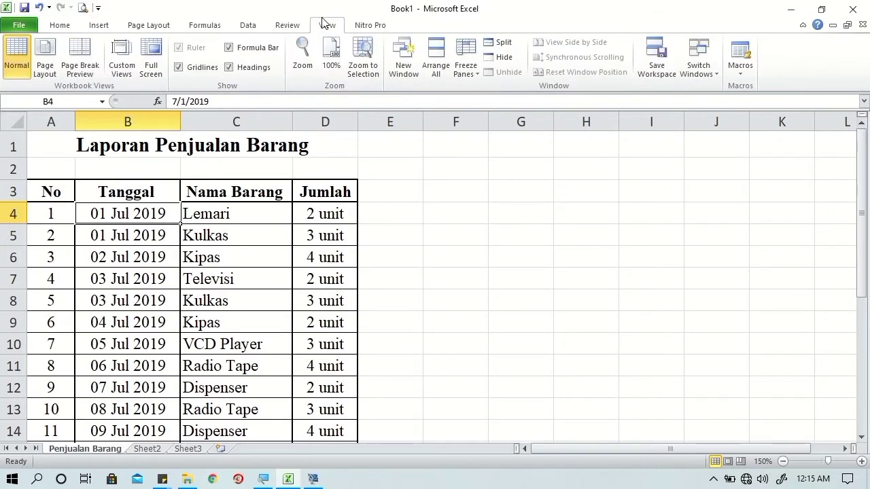
{"action": "left_click", "coordinate": [462, 64]}
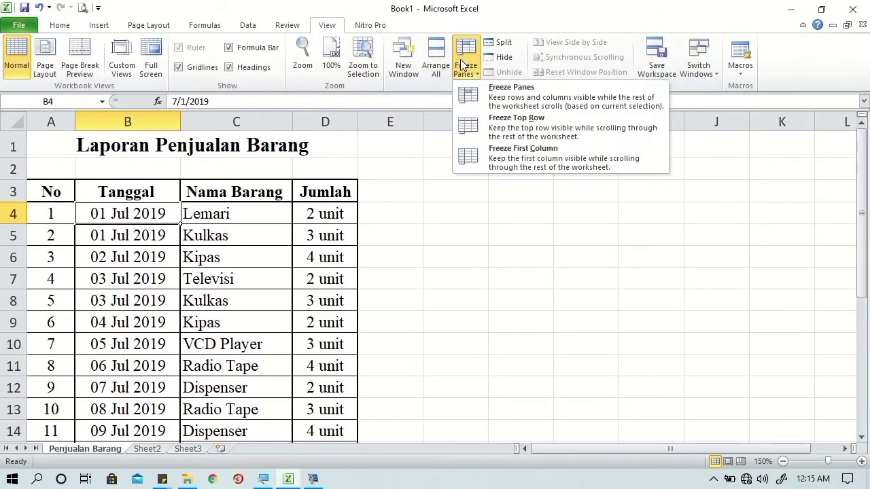
{"action": "left_click", "coordinate": [475, 97]}
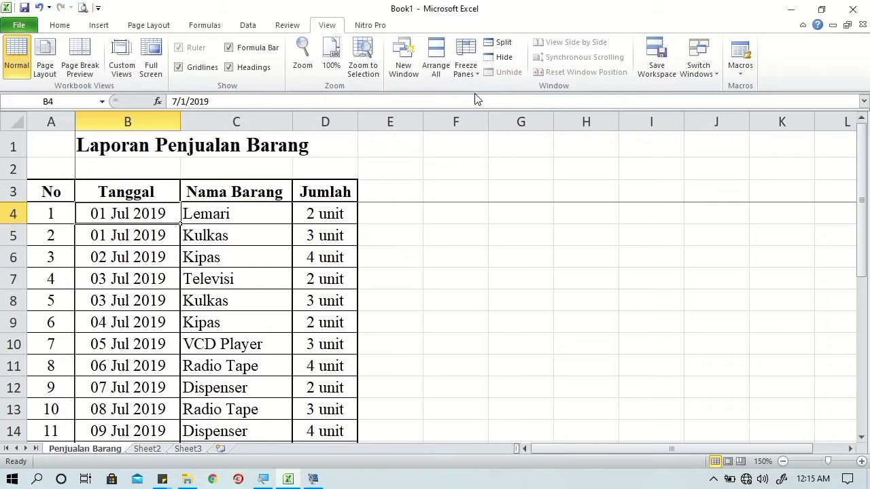
{"action": "scroll", "coordinate": [476, 89], "scroll_direction": "down", "scroll_amount": 1}
{"action": "scroll", "coordinate": [378, 165], "scroll_direction": "down", "scroll_amount": 2}
{"action": "scroll", "coordinate": [359, 179], "scroll_direction": "down", "scroll_amount": 1}
{"action": "scroll", "coordinate": [358, 196], "scroll_direction": "down", "scroll_amount": 1}
- Turn on Filter for the header row starting at A3 via Sort & Filter
{"action": "scroll", "coordinate": [360, 205], "scroll_direction": "down", "scroll_amount": 2}
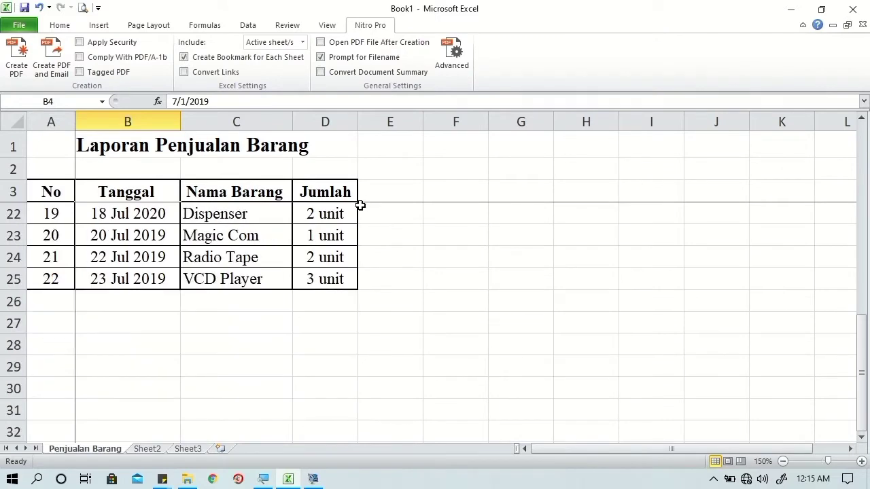
{"action": "left_click", "coordinate": [60, 25]}
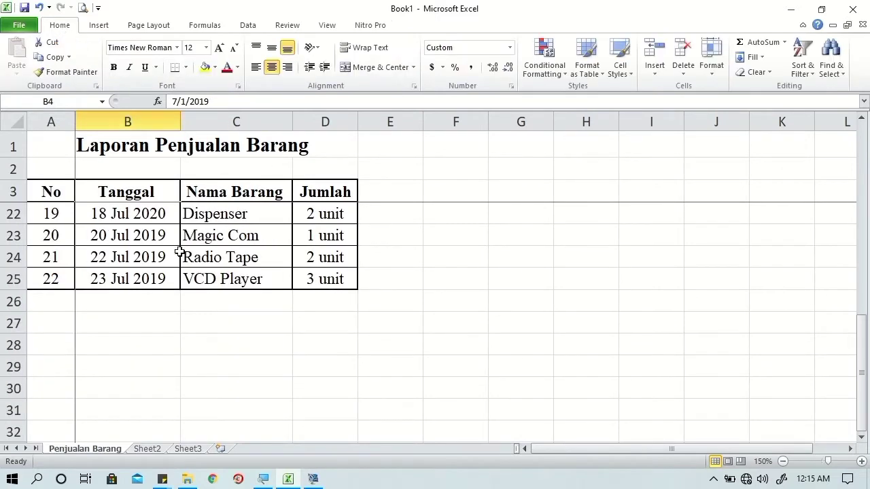
{"action": "scroll", "coordinate": [179, 285], "scroll_direction": "down", "scroll_amount": 2}
{"action": "scroll", "coordinate": [179, 285], "scroll_direction": "up", "scroll_amount": 7}
{"action": "scroll", "coordinate": [179, 289], "scroll_direction": "up", "scroll_amount": 1}
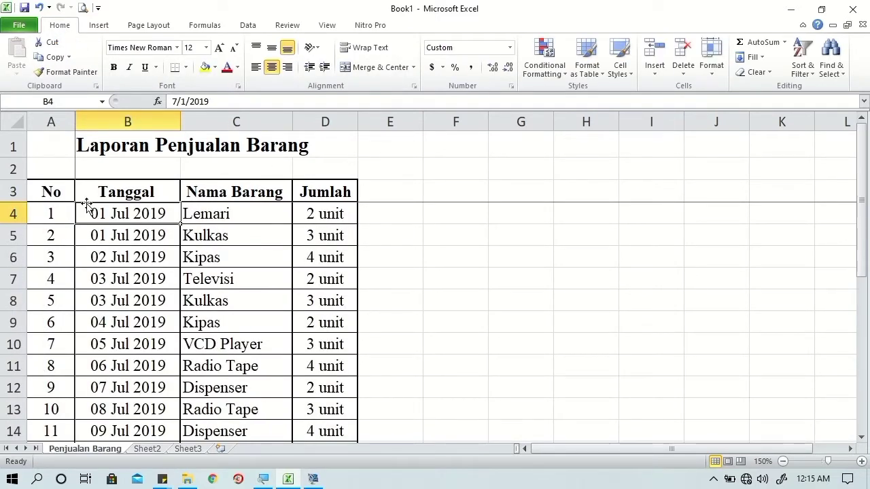
{"action": "left_click", "coordinate": [68, 192]}
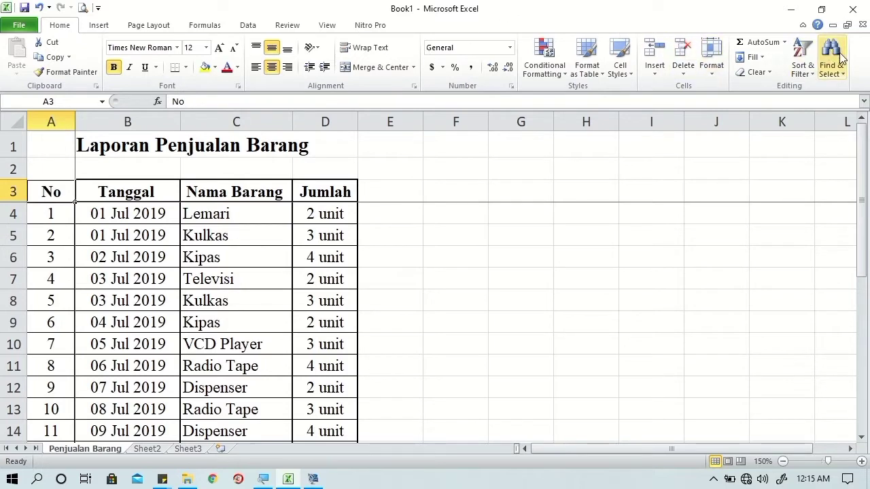
{"action": "left_click", "coordinate": [811, 67]}
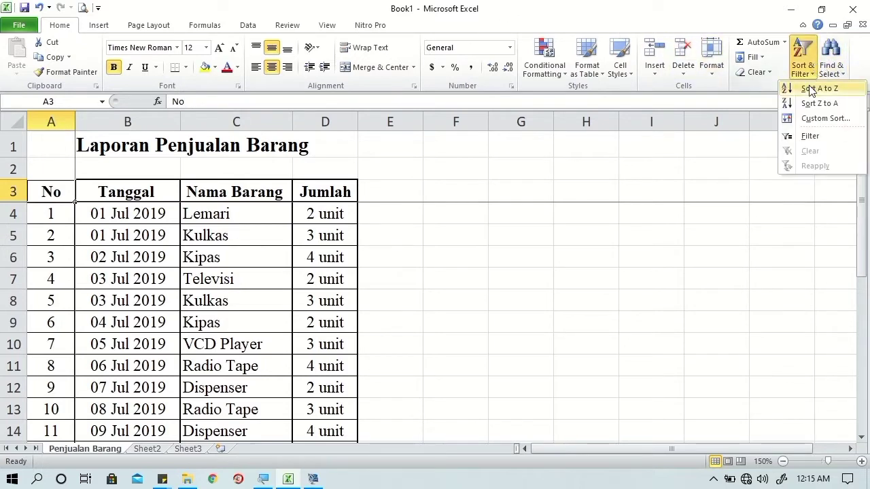
{"action": "left_click", "coordinate": [810, 138]}
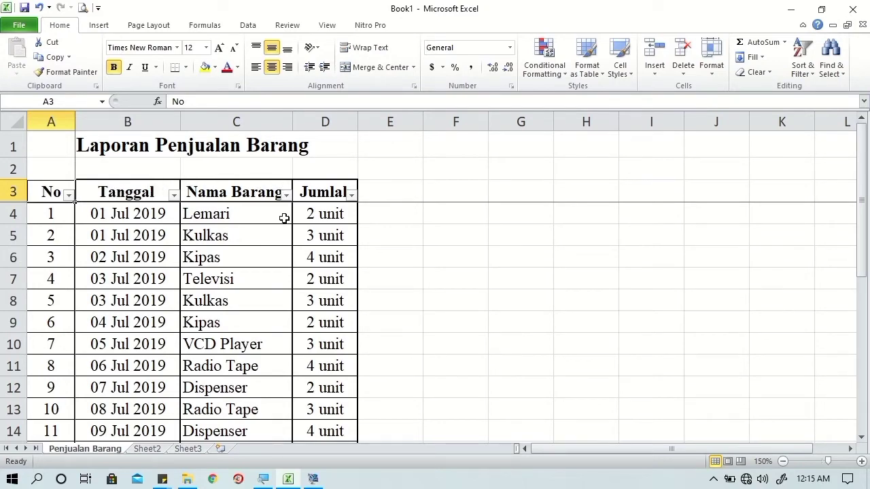
{"action": "scroll", "coordinate": [284, 221], "scroll_direction": "down", "scroll_amount": 1}
{"action": "scroll", "coordinate": [284, 224], "scroll_direction": "down", "scroll_amount": 2}
{"action": "scroll", "coordinate": [283, 223], "scroll_direction": "down", "scroll_amount": 2}
{"action": "scroll", "coordinate": [285, 225], "scroll_direction": "up", "scroll_amount": 5}
- In Save As, create folder 'Latihan ME II Pert 5 - ' plus the author's name inside Latihan MS Office
{"action": "key", "text": "ctrl+s"}
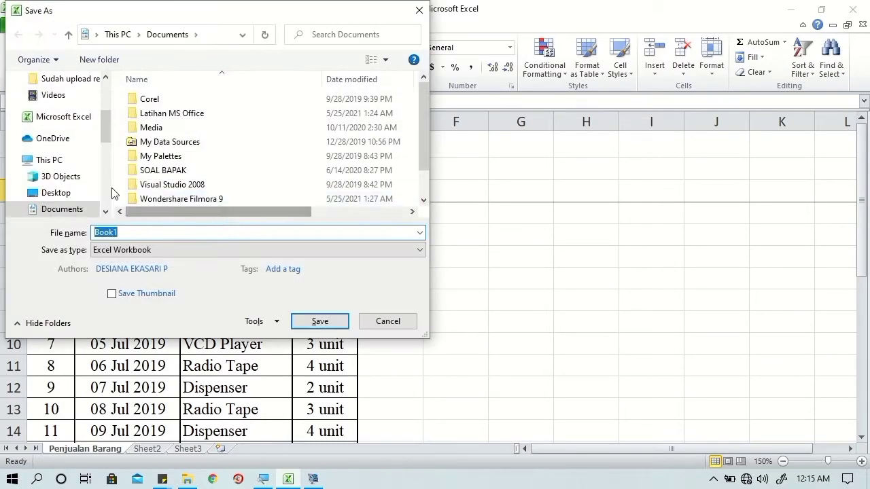
{"action": "double_click", "coordinate": [170, 114]}
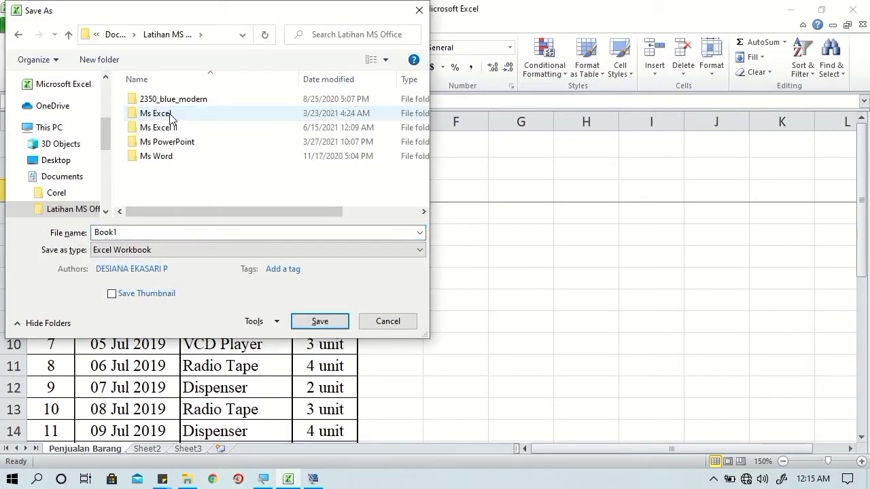
{"action": "left_click", "coordinate": [100, 60]}
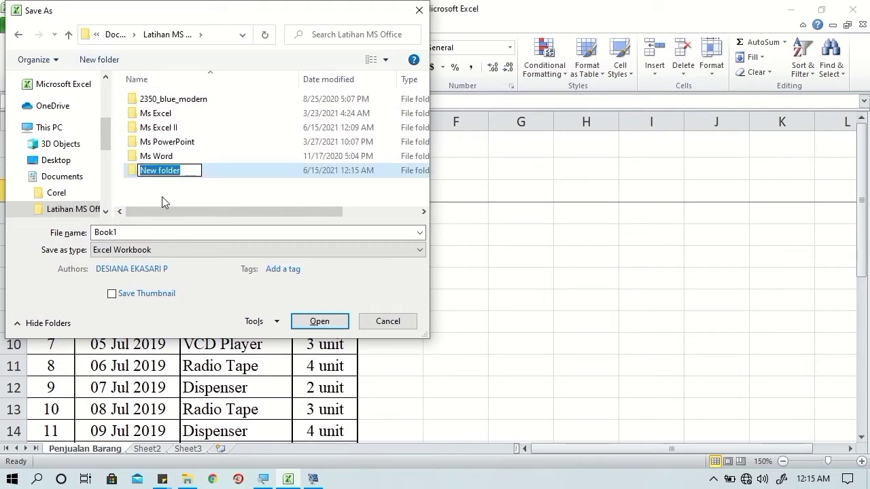
{"action": "type", "text": "Lati"}
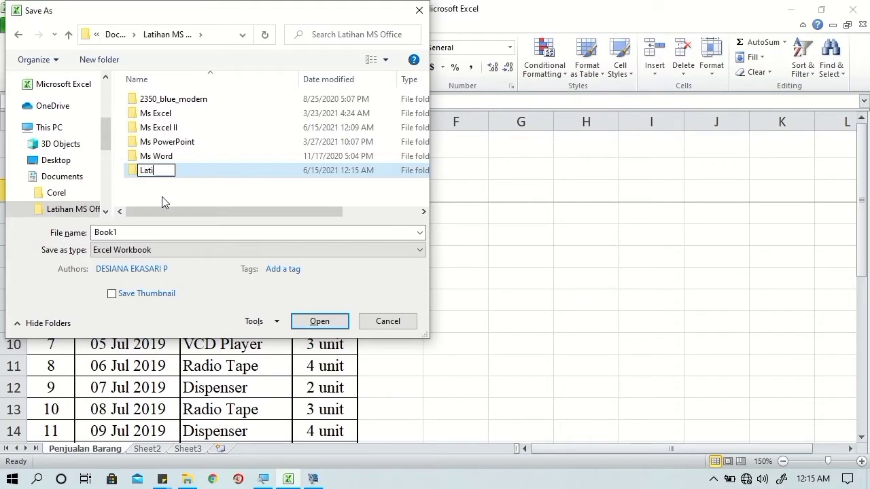
{"action": "type", "text": "han"}
{"action": "type", "text": " Ms"}
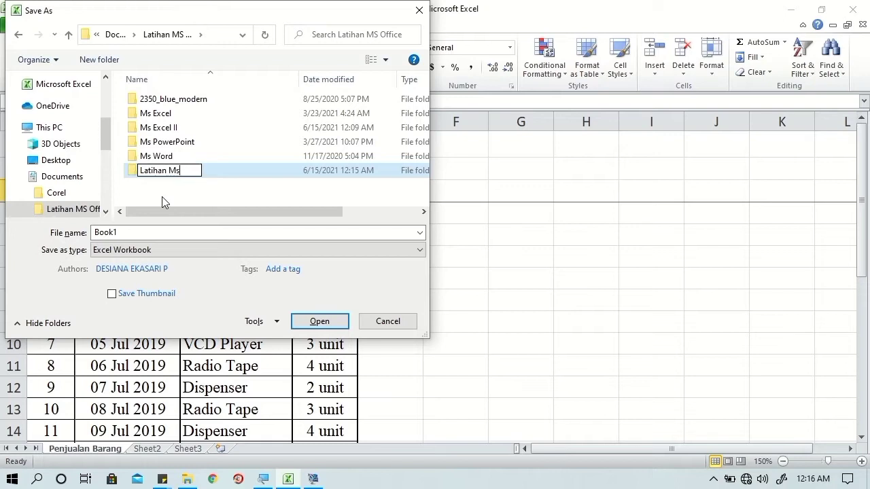
{"action": "key", "text": "BackSpace"}
{"action": "type", "text": "E"}
{"action": "type", "text": " II P"}
{"action": "type", "text": "ert"}
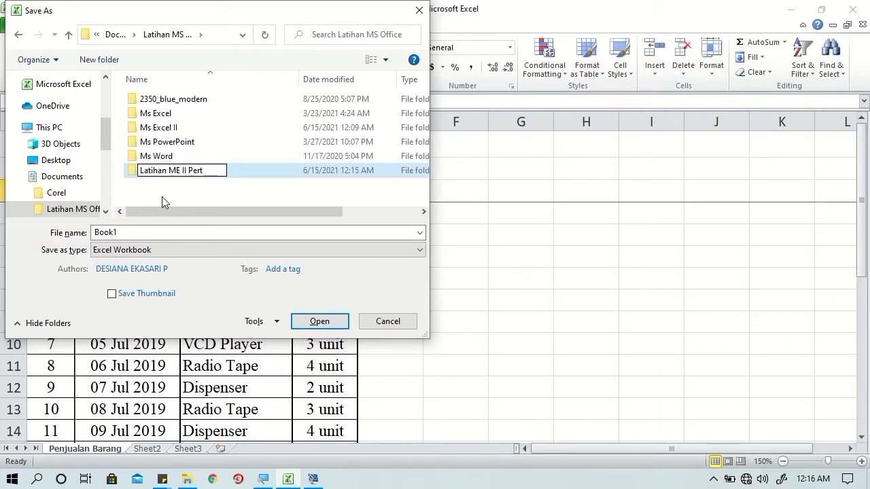
{"action": "type", "text": " 5 "}
{"action": "type", "text": "- M"}
{"action": "type", "text": "arsety"}
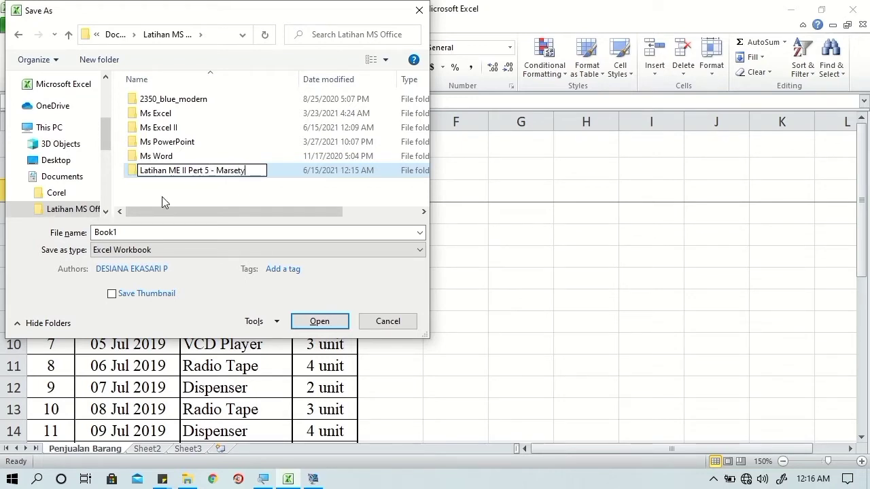
{"action": "type", "text": "a"}
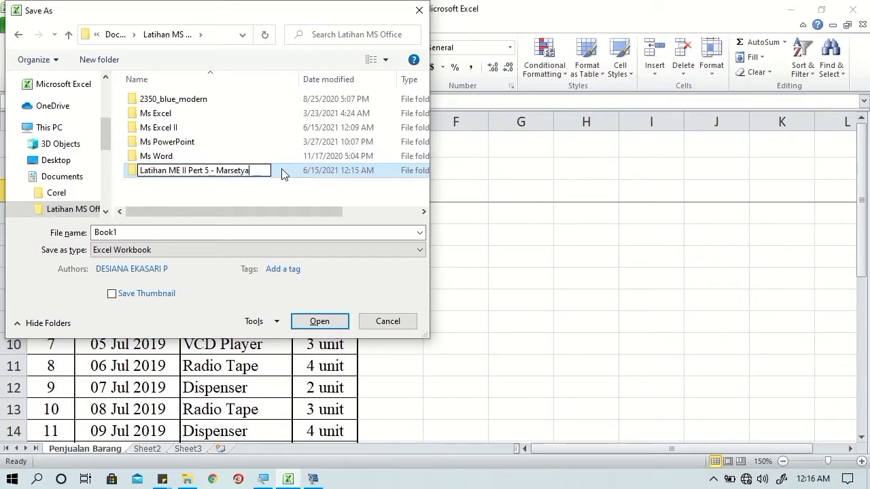
{"action": "key", "text": "Return"}
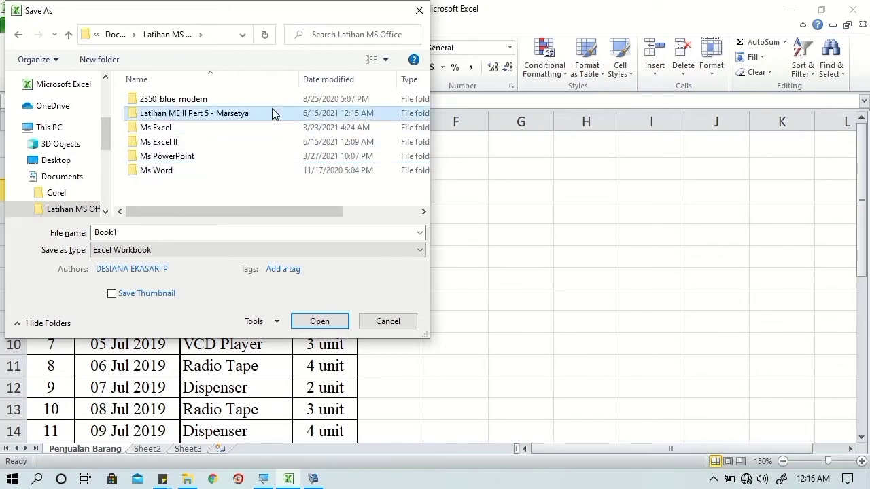
- Save the workbook as 'Latihan Ms Excel II Pert 5 - Penjualan' in the new Pert 5 folder
{"action": "double_click", "coordinate": [282, 112]}
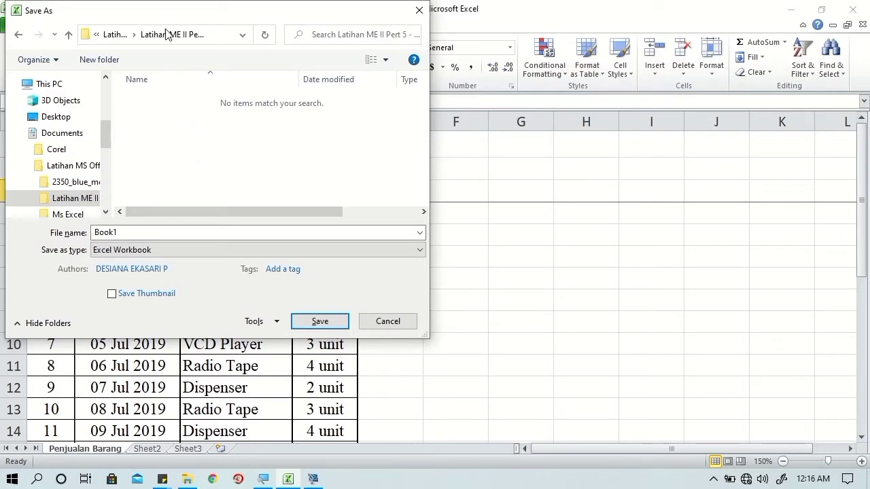
{"action": "double_click", "coordinate": [122, 232]}
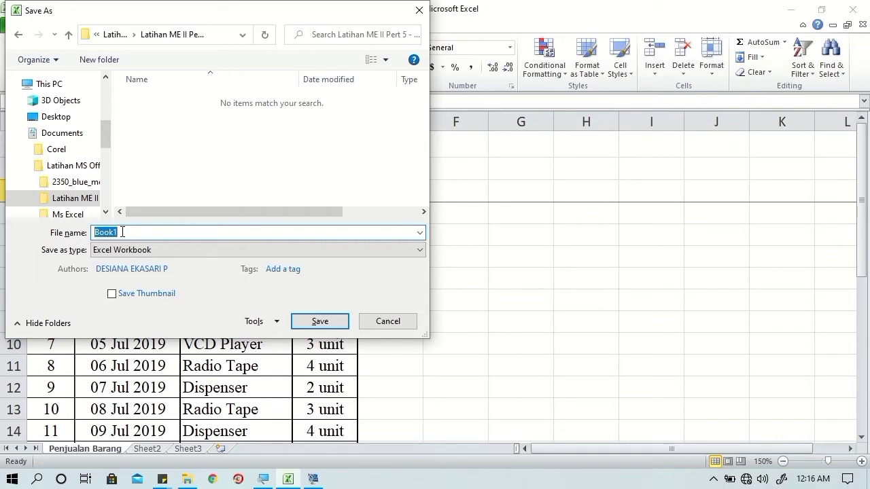
{"action": "type", "text": "Lat"}
{"action": "type", "text": "ihan"}
{"action": "type", "text": " Ms Ex"}
{"action": "type", "text": "cel"}
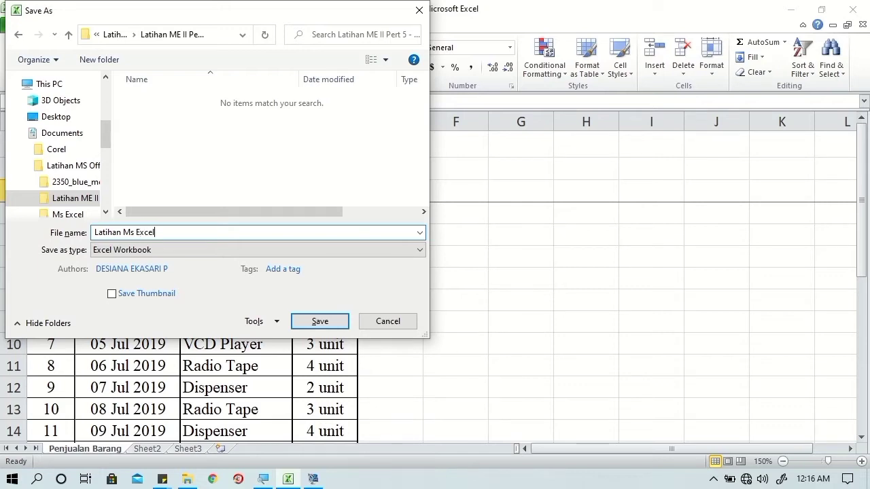
{"action": "type", "text": " II Pert 5 - Penjualan"}
{"action": "left_click", "coordinate": [45, 324]}
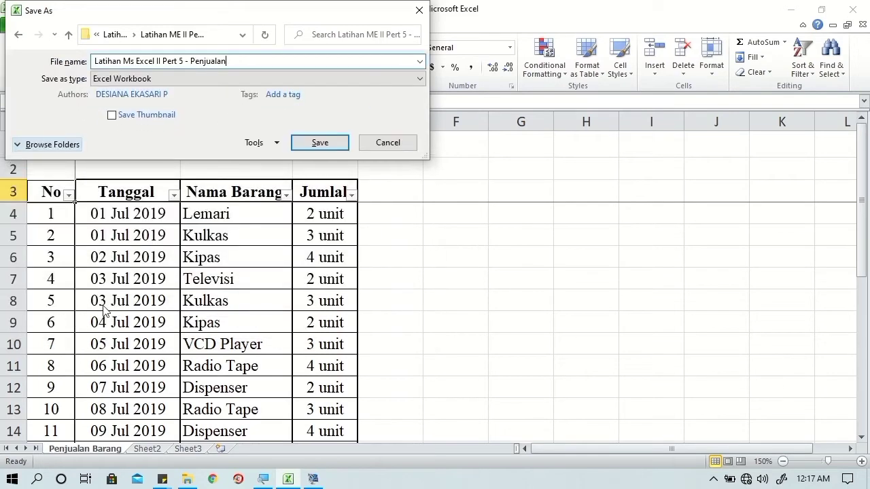
{"action": "left_click", "coordinate": [71, 145]}
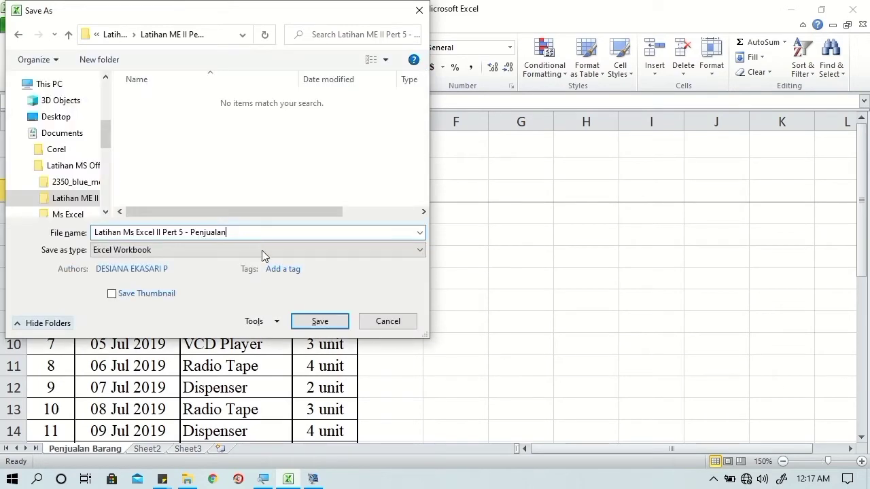
{"action": "left_click", "coordinate": [318, 322]}
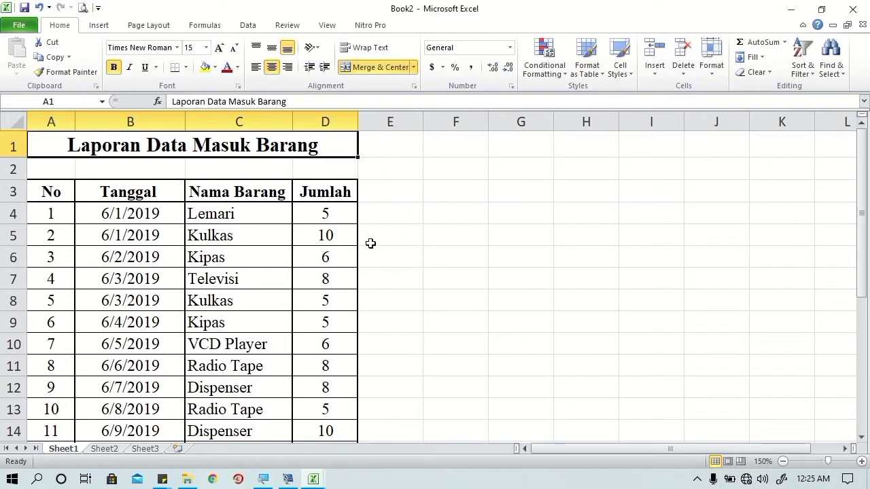
- Scroll through Book2's Laporan Data Masuk Barang table to review the 22 entries in rows 4–25
{"action": "left_click", "coordinate": [410, 230]}
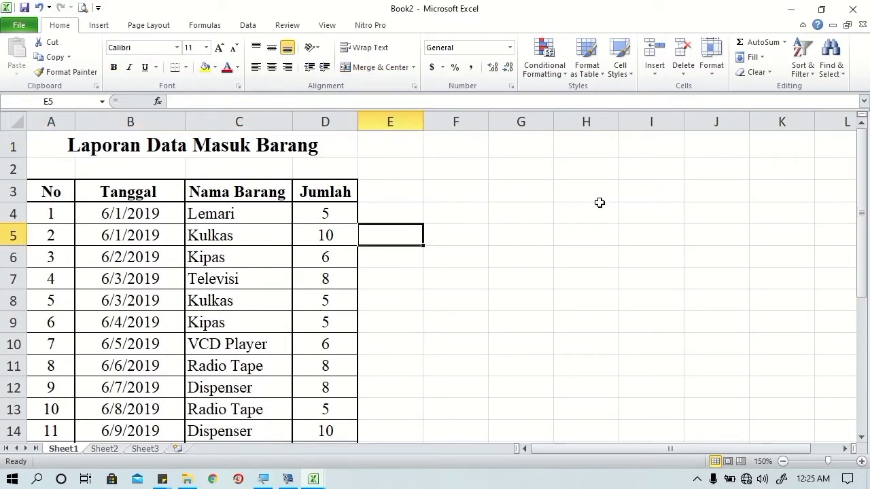
{"action": "scroll", "coordinate": [593, 272], "scroll_direction": "down", "scroll_amount": 1}
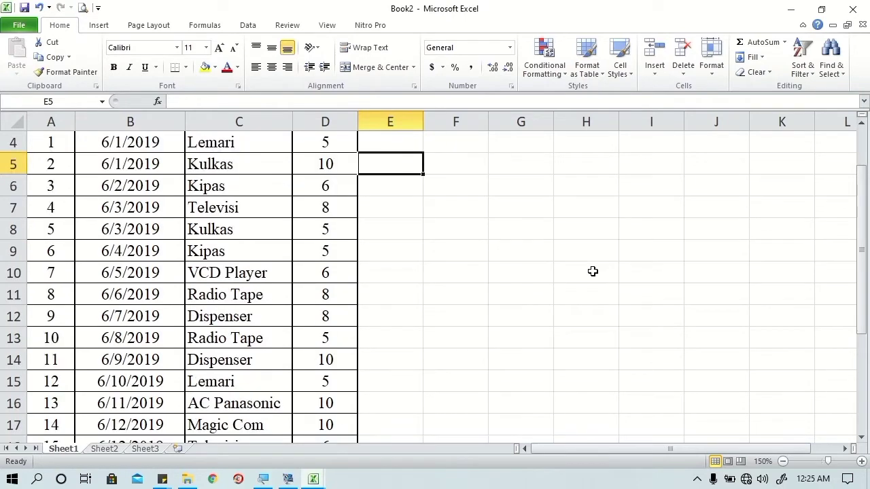
{"action": "scroll", "coordinate": [593, 271], "scroll_direction": "down", "scroll_amount": 1}
{"action": "scroll", "coordinate": [592, 272], "scroll_direction": "down", "scroll_amount": 1}
{"action": "scroll", "coordinate": [593, 271], "scroll_direction": "down", "scroll_amount": 1}
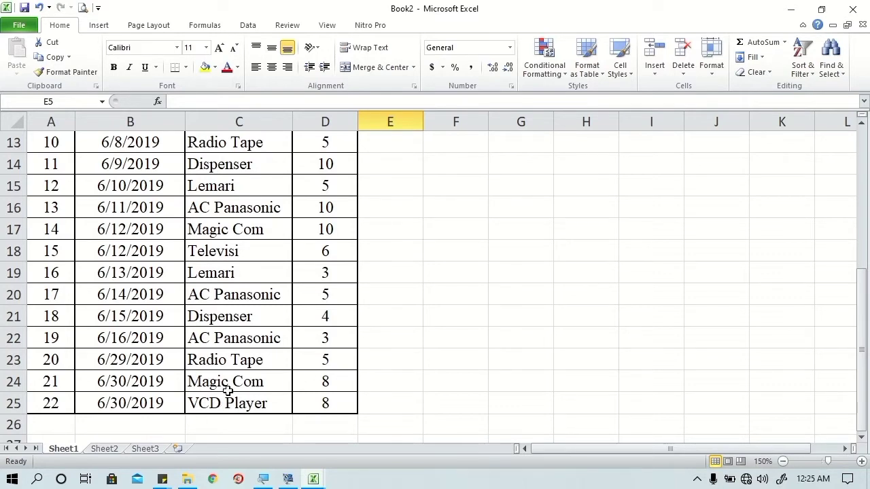
{"action": "scroll", "coordinate": [229, 391], "scroll_direction": "up", "scroll_amount": 1}
{"action": "scroll", "coordinate": [228, 390], "scroll_direction": "up", "scroll_amount": 1}
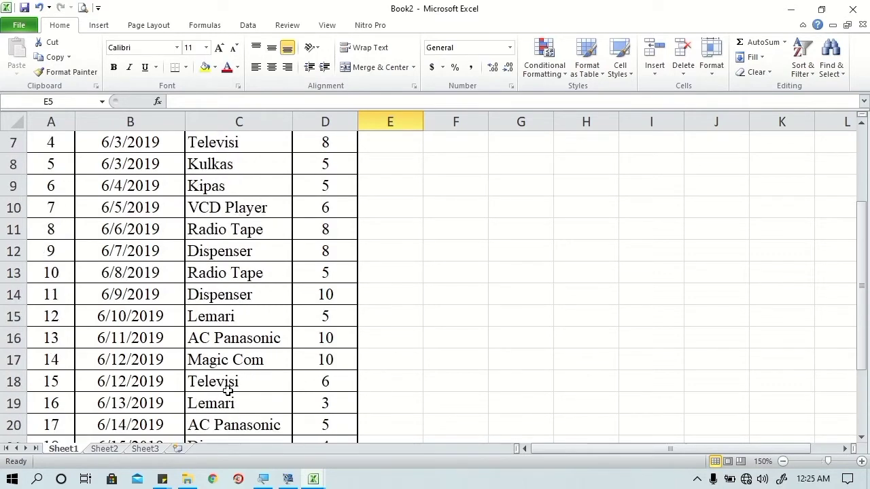
- Rename Book2's Sheet1 tab to 'Data Masuk Barang' and return to the top of the sheet
{"action": "double_click", "coordinate": [73, 450]}
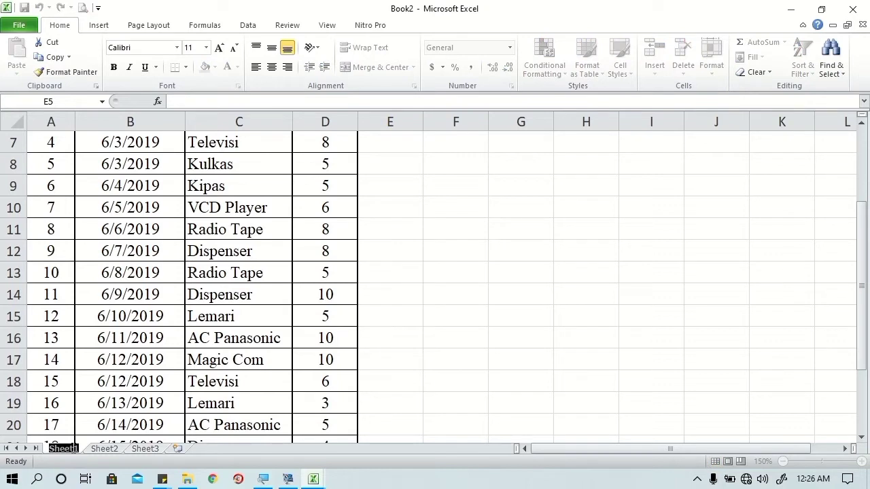
{"action": "type", "text": "Data"}
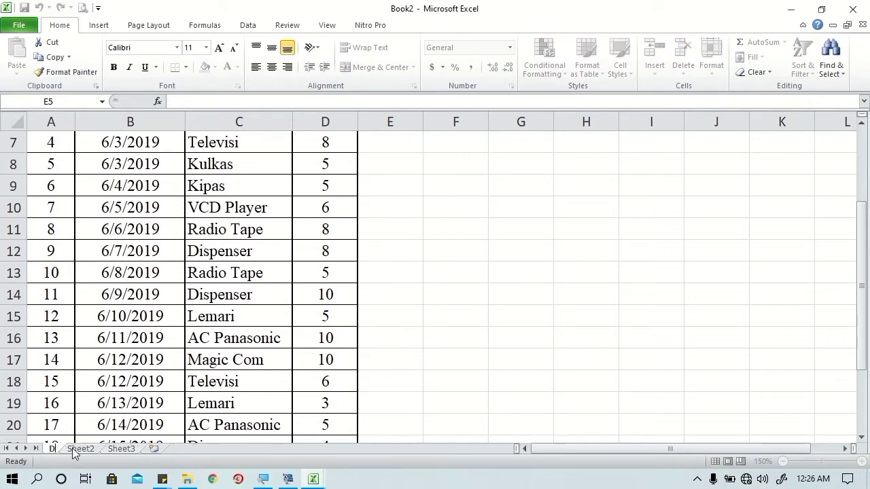
{"action": "key", "text": "Return"}
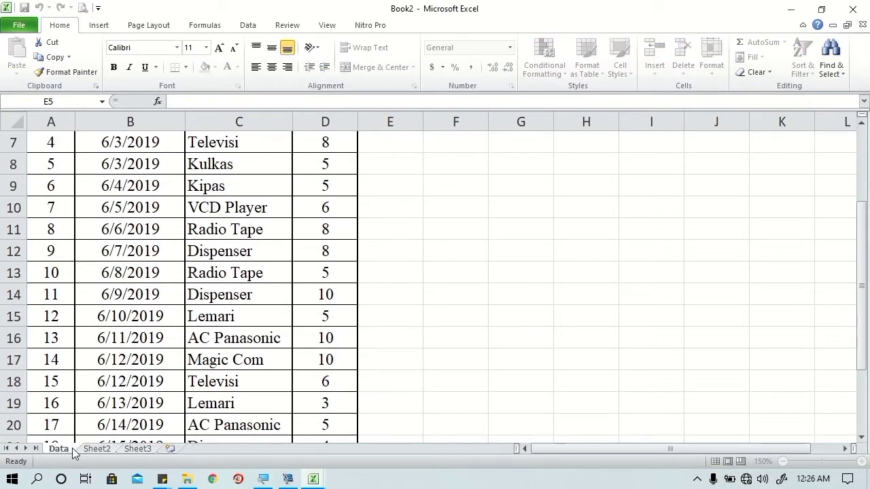
{"action": "type", "text": "Masuk "}
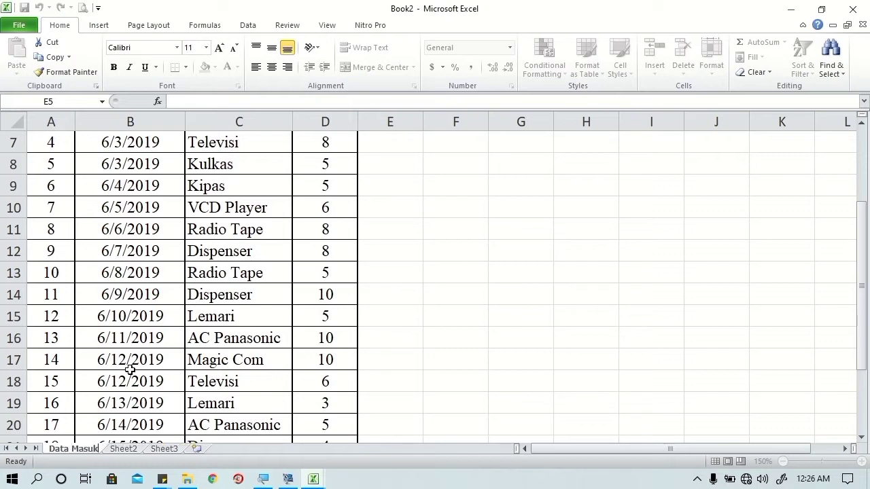
{"action": "type", "text": "Barang"}
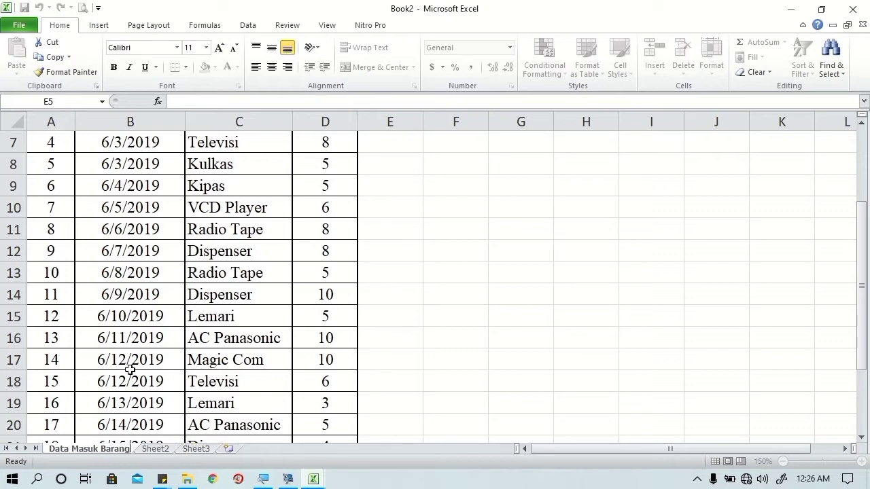
{"action": "key", "text": "Return"}
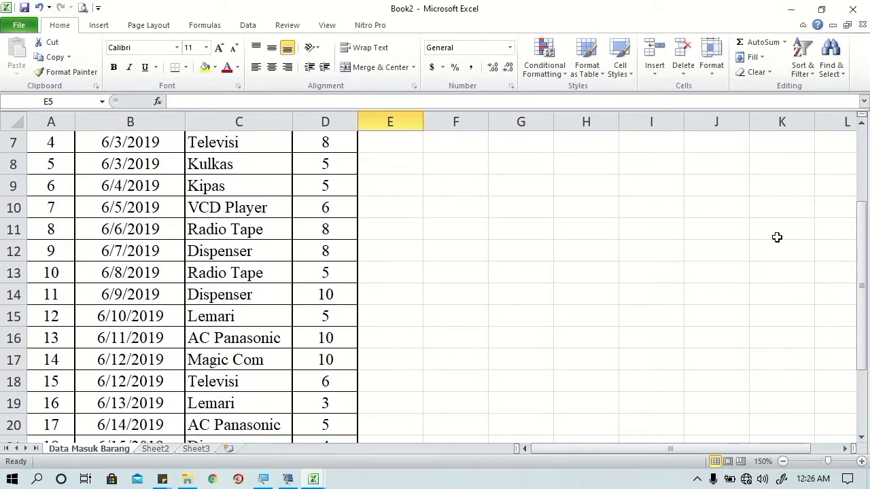
{"action": "left_click_drag", "start_coordinate": [865, 241], "coordinate": [868, 155]}
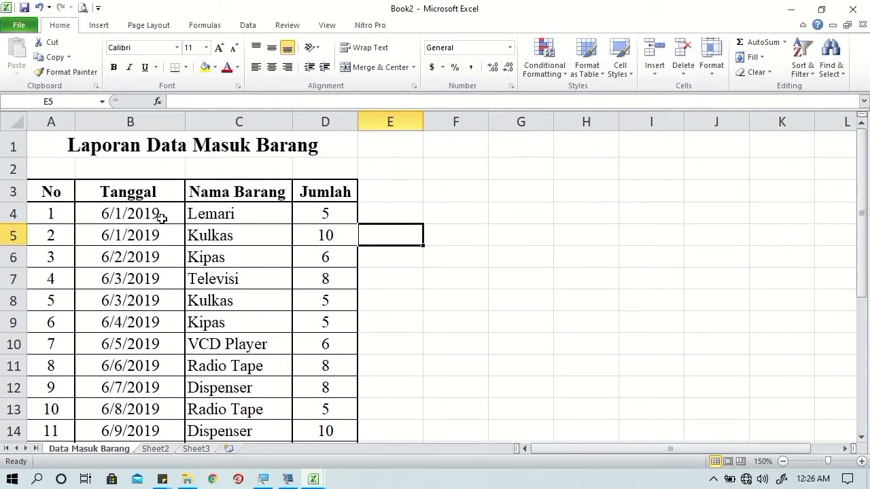
- Format the Tanggal dates B4:B25 with custom code dd mmm yyyy, e.g. 01 Jun 2019
{"action": "left_click", "coordinate": [161, 217]}
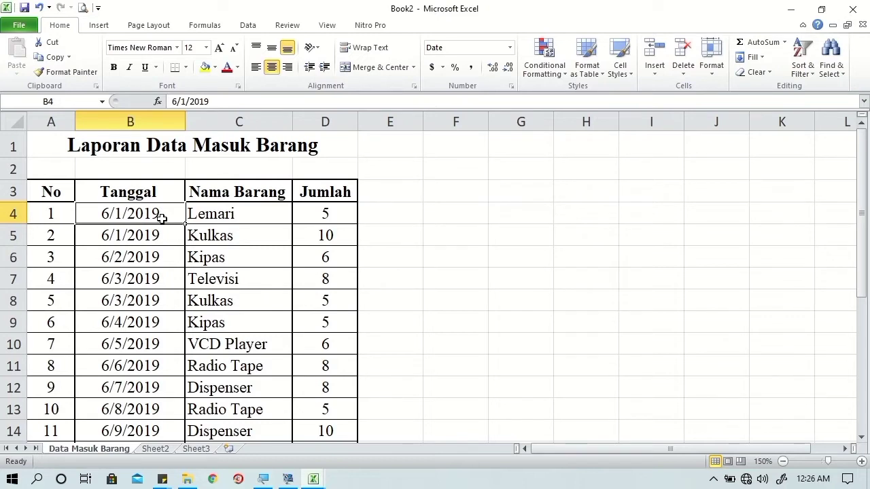
{"action": "key", "text": "ctrl+shift+Down"}
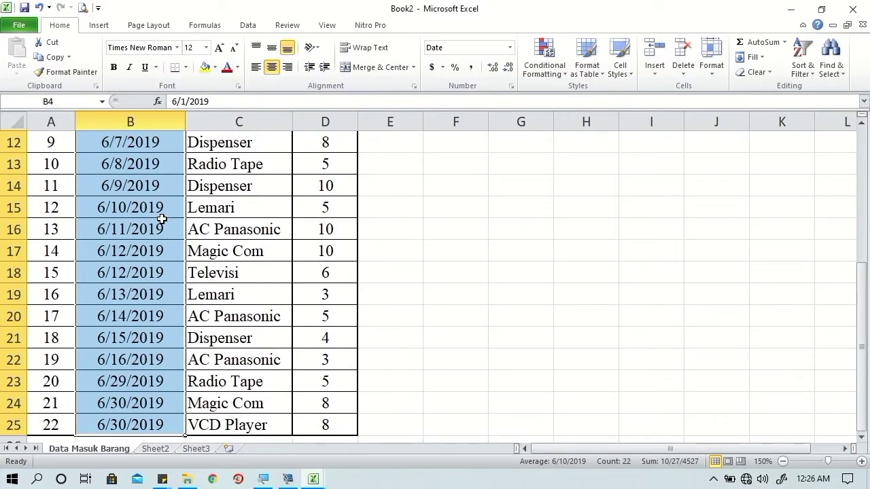
{"action": "right_click", "coordinate": [162, 219]}
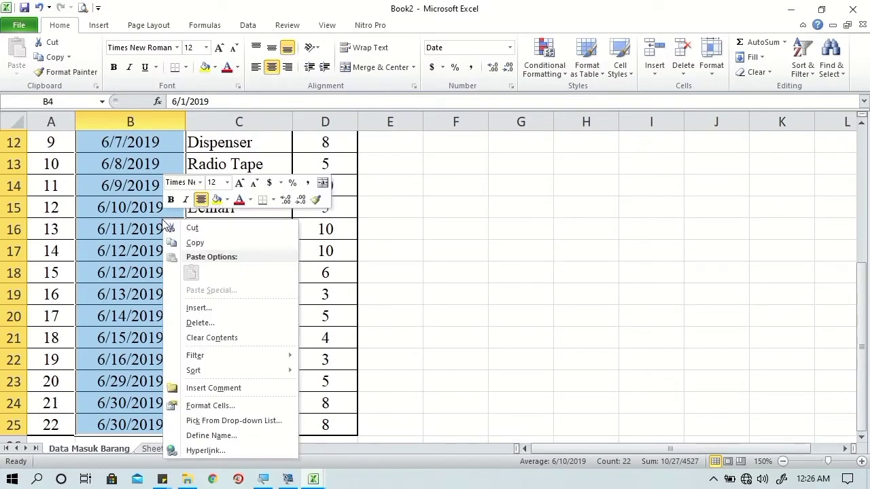
{"action": "left_click", "coordinate": [209, 405]}
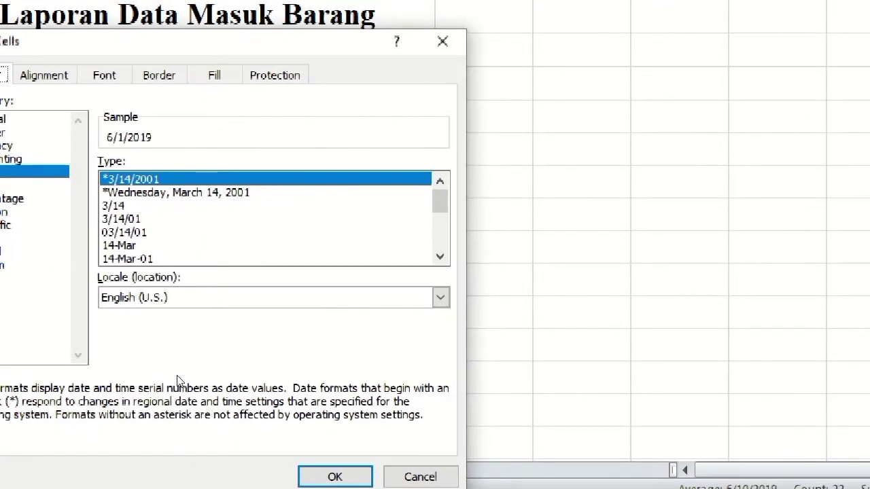
{"action": "left_click", "coordinate": [19, 266]}
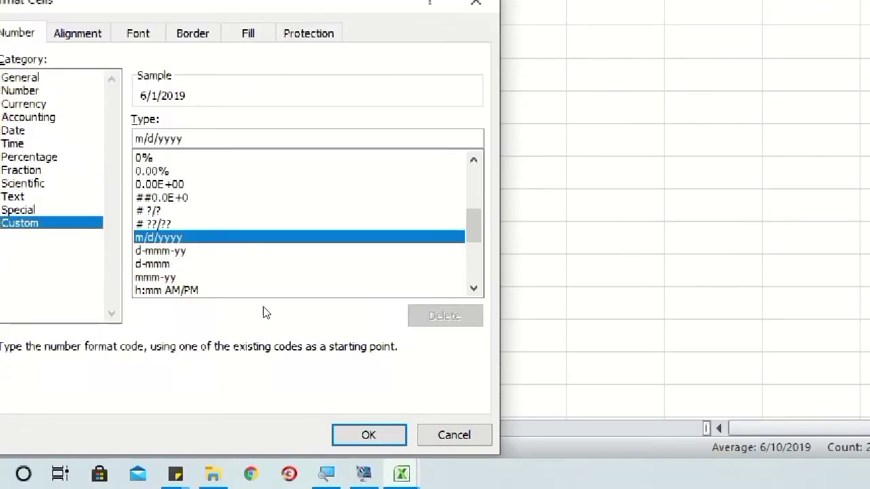
{"action": "key", "text": "ctrl+shift+Left"}
{"action": "key", "text": "shift+Home"}
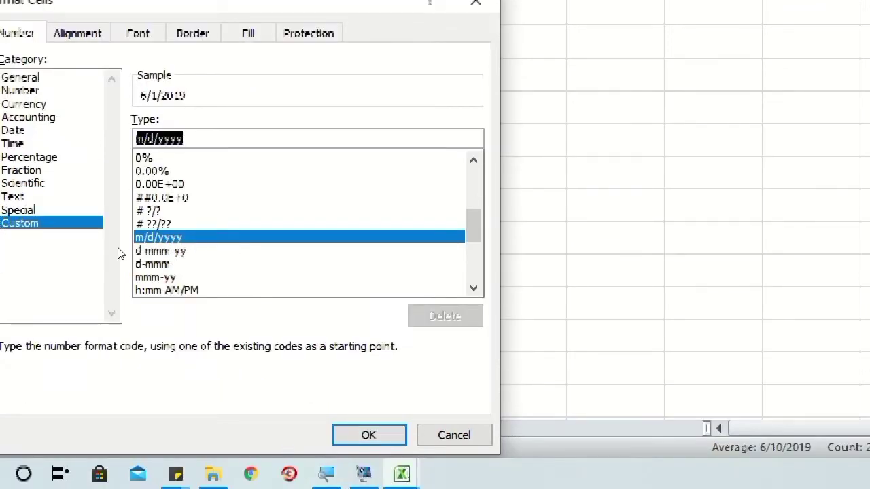
{"action": "type", "text": "d"}
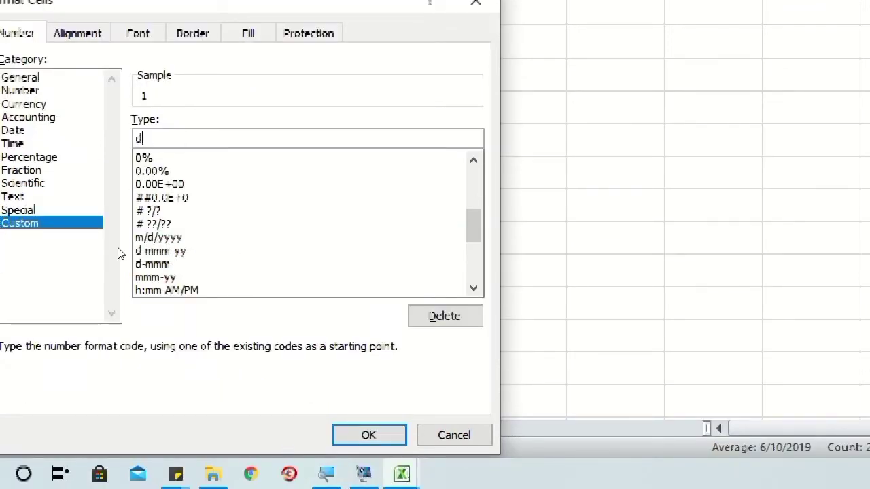
{"action": "type", "text": "d m"}
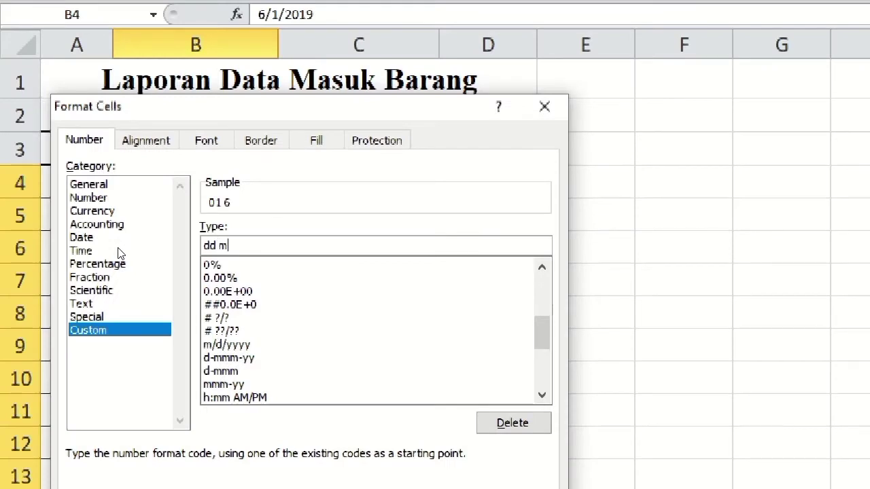
{"action": "type", "text": "mm yyy"}
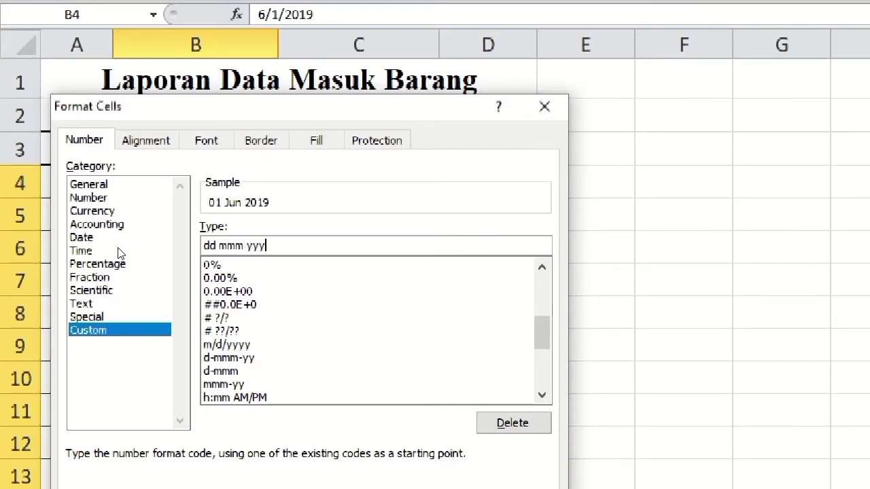
{"action": "type", "text": "y"}
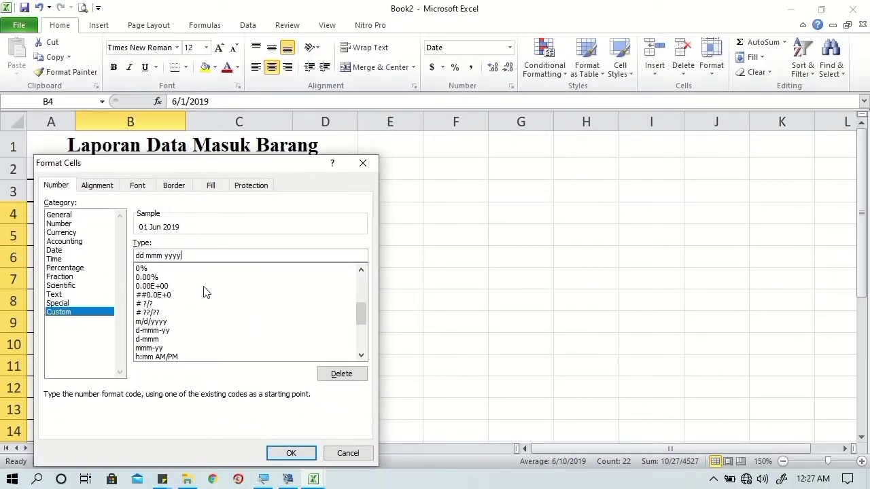
{"action": "left_click", "coordinate": [276, 454]}
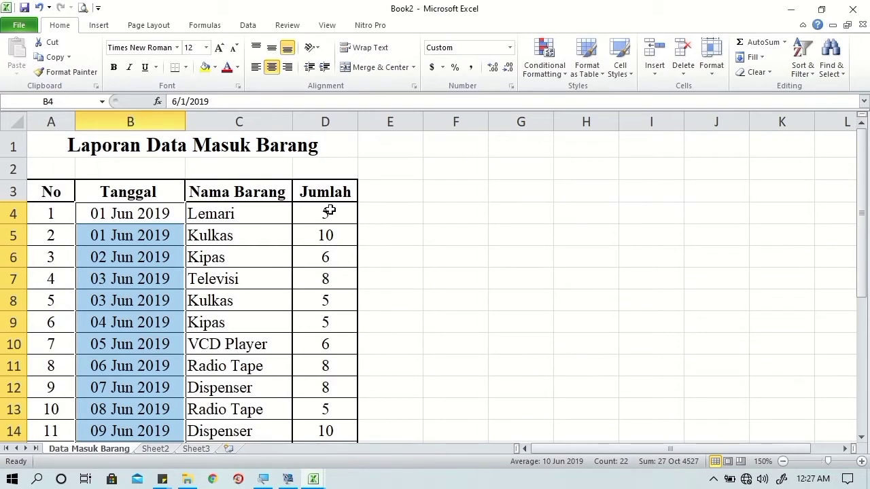
- Apply the custom number format # "unit" to the Jumlah quantities D4:D25
{"action": "left_click", "coordinate": [329, 211]}
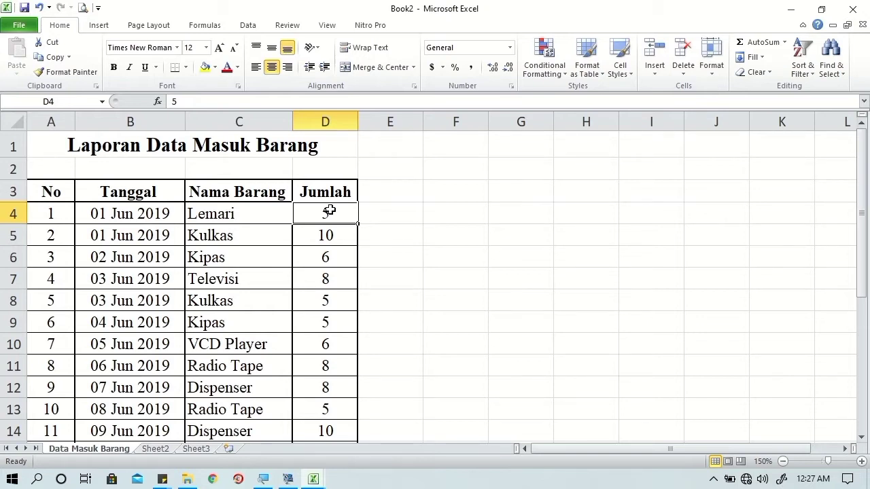
{"action": "key", "text": "ctrl+shift+Down"}
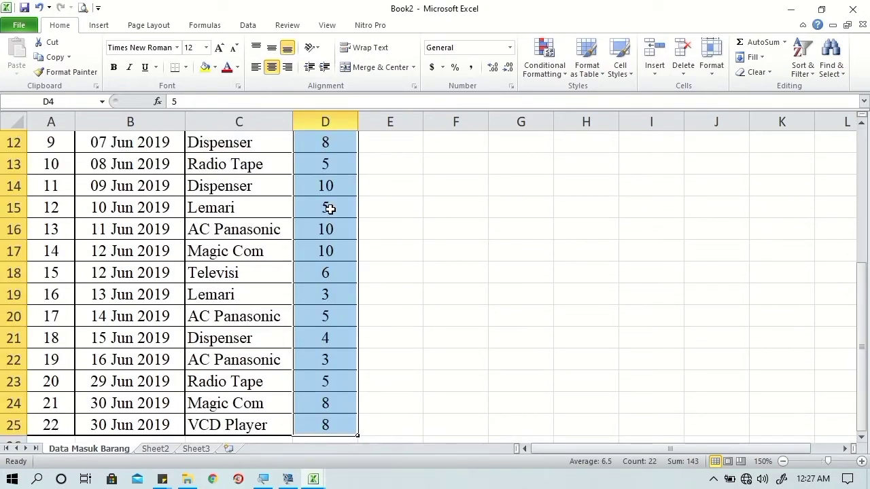
{"action": "right_click", "coordinate": [330, 209]}
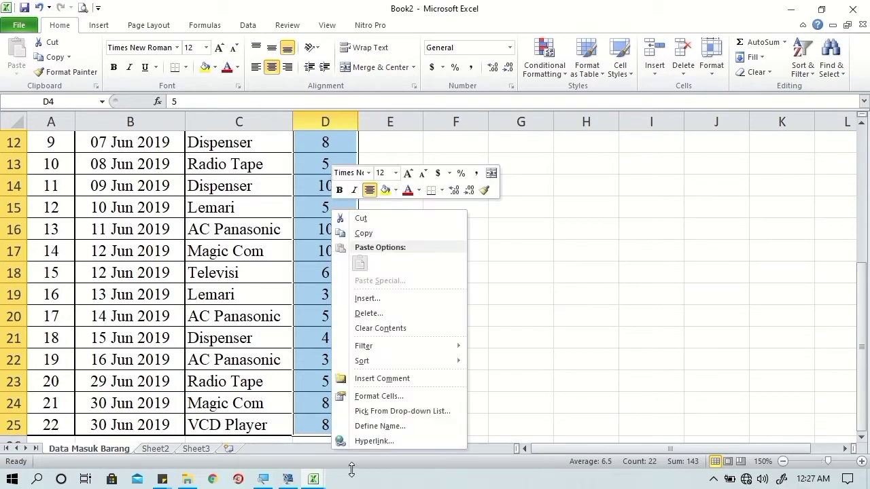
{"action": "left_click", "coordinate": [422, 397]}
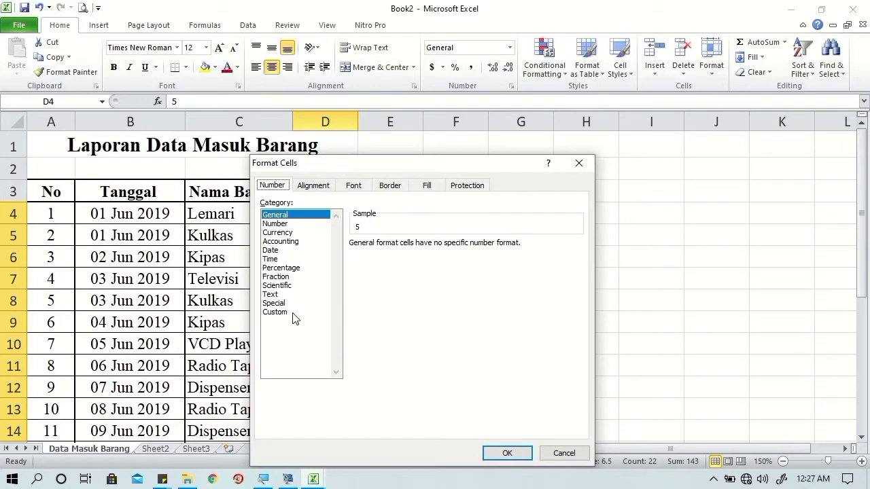
{"action": "left_click", "coordinate": [294, 315]}
{"action": "mouse_move", "coordinate": [569, 281]}
{"action": "left_mouse_down"}
{"action": "mouse_move", "coordinate": [573, 357]}
{"action": "mouse_move", "coordinate": [581, 269]}
{"action": "left_mouse_up"}
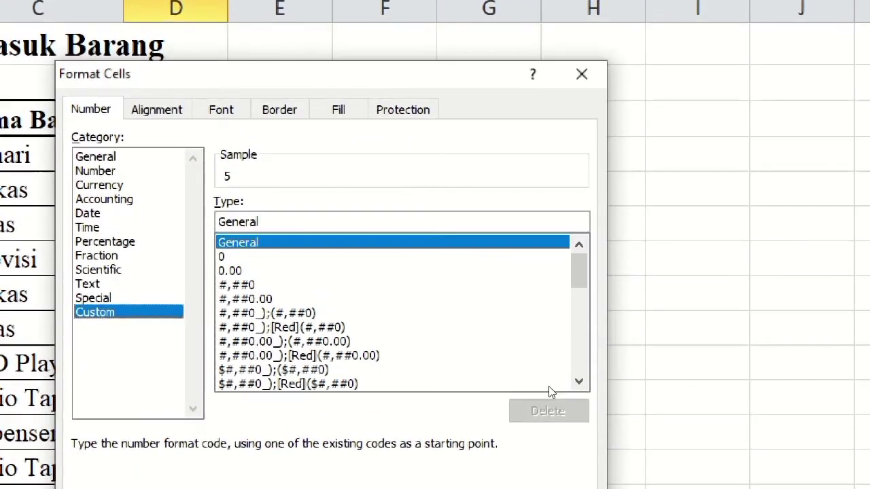
{"action": "key", "text": "Tab"}
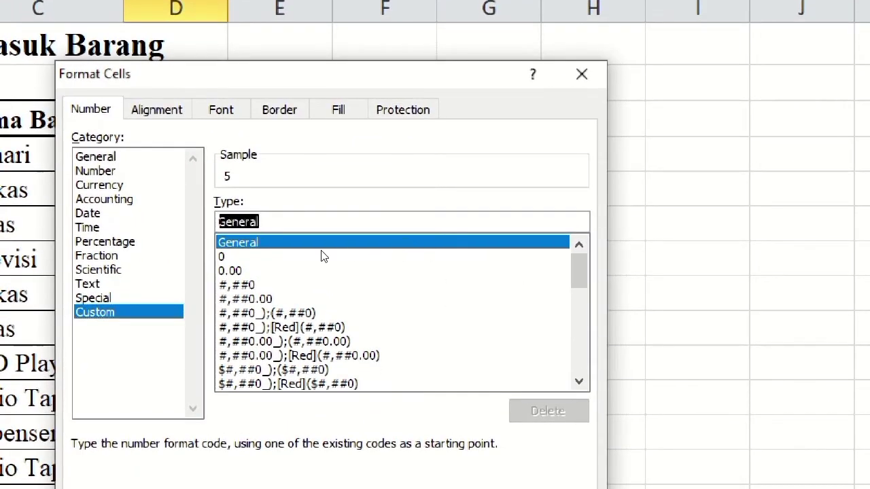
{"action": "type", "text": "#"}
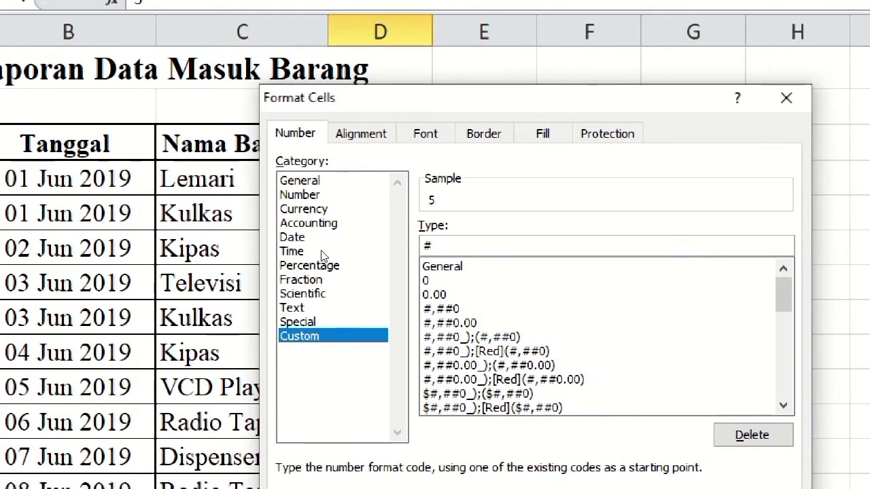
{"action": "type", "text": " \"uni"}
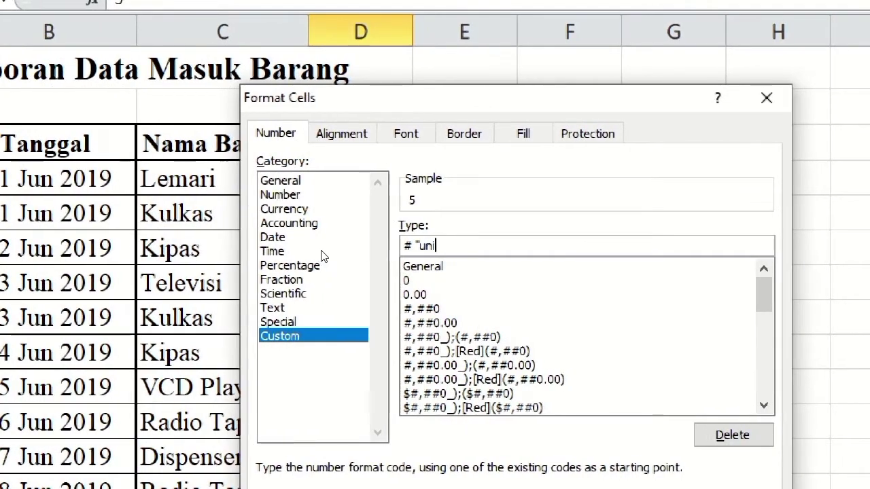
{"action": "type", "text": "t\""}
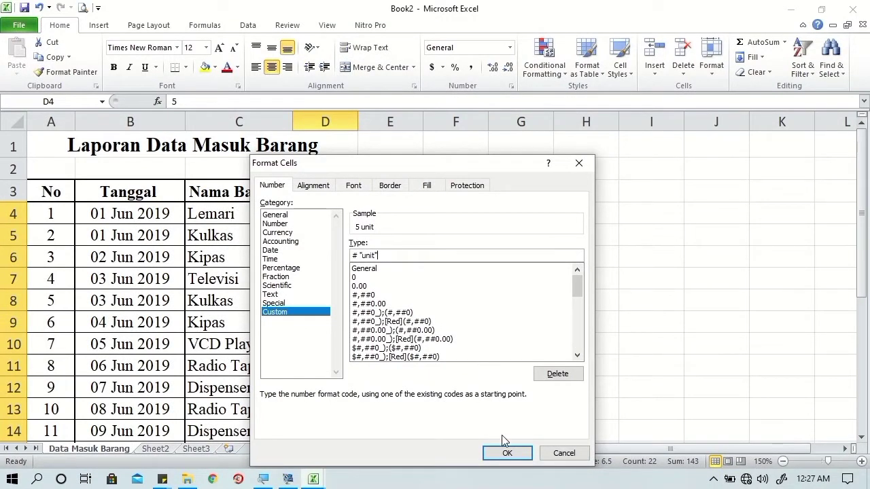
{"action": "left_click", "coordinate": [506, 454]}
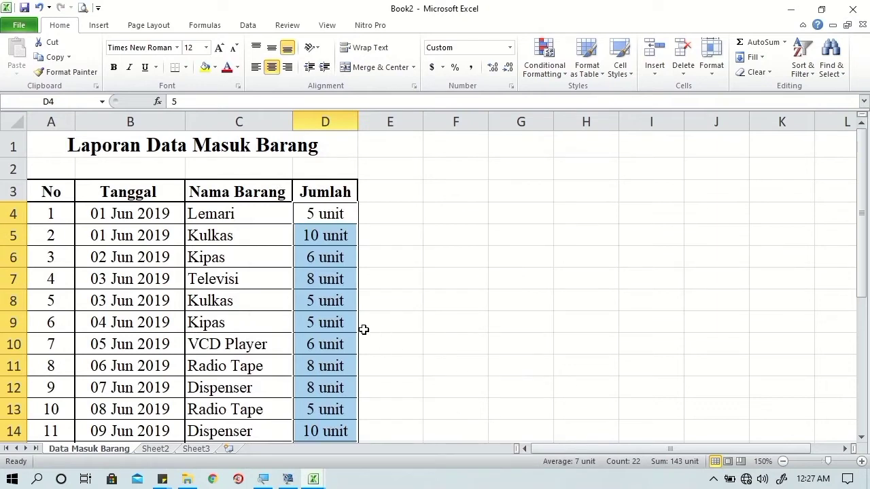
{"action": "left_click", "coordinate": [70, 193]}
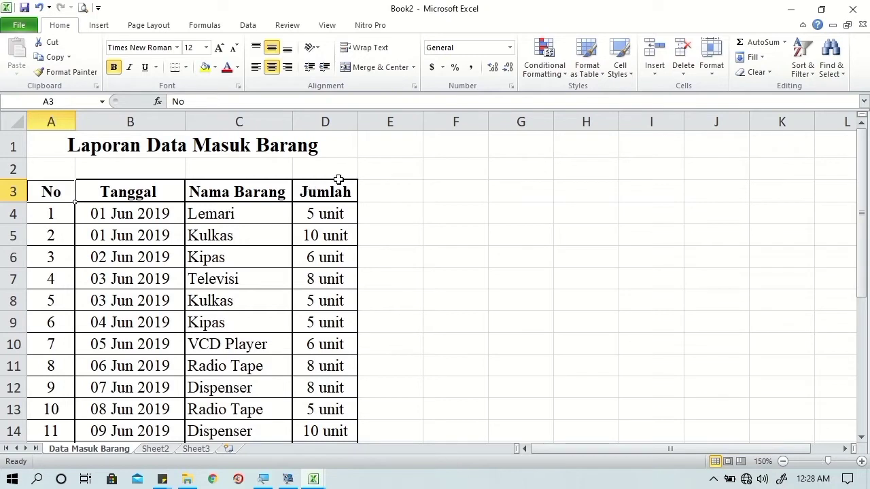
- Add filter dropdowns to the header row and freeze panes at B4
{"action": "left_click", "coordinate": [800, 60]}
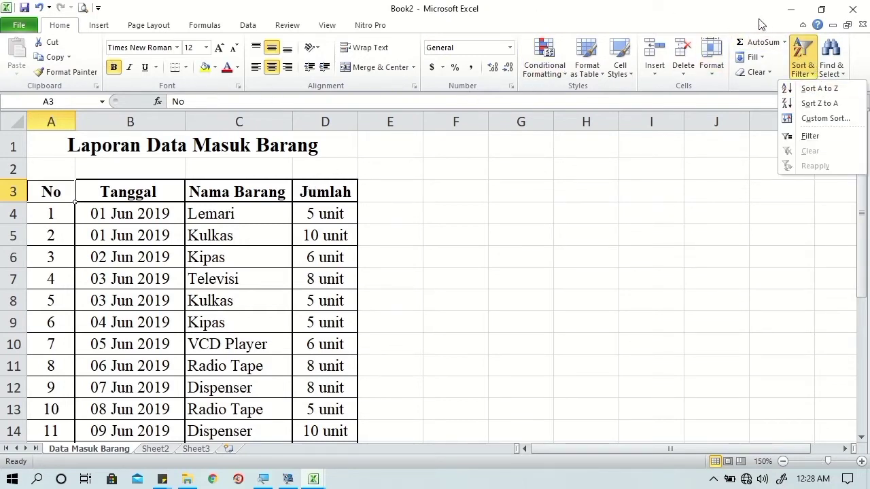
{"action": "left_click", "coordinate": [811, 137]}
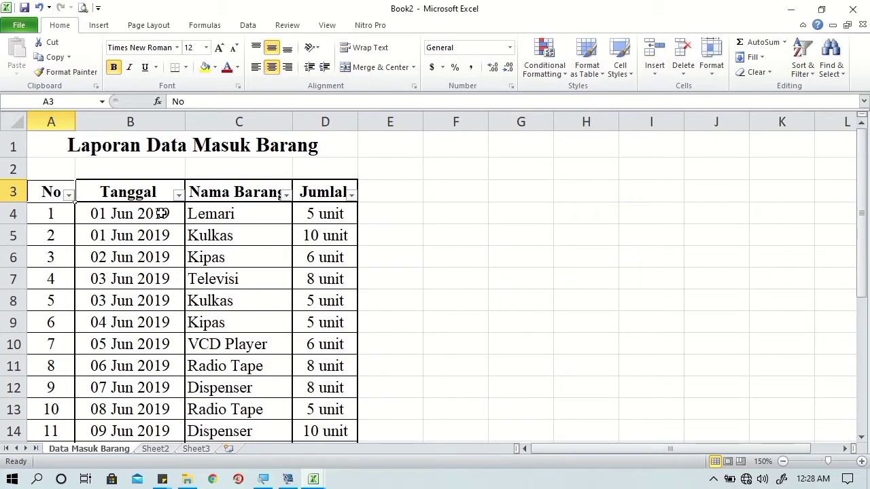
{"action": "left_click", "coordinate": [161, 214]}
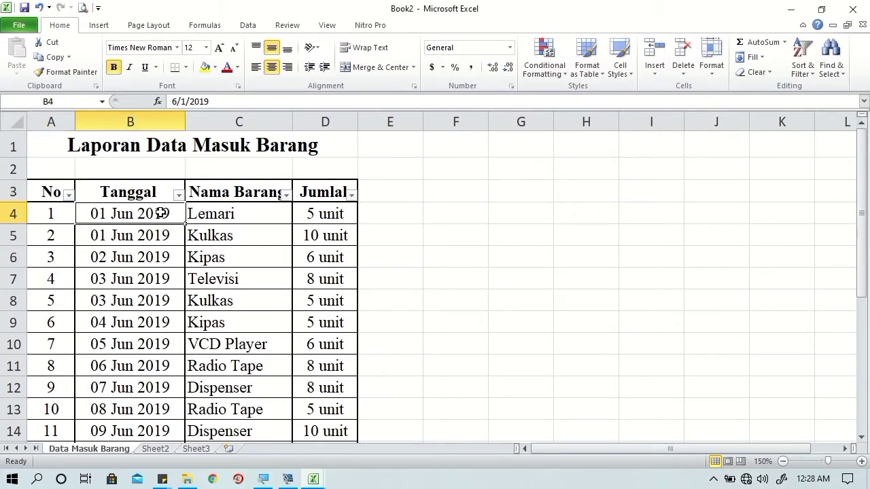
{"action": "left_click", "coordinate": [327, 26]}
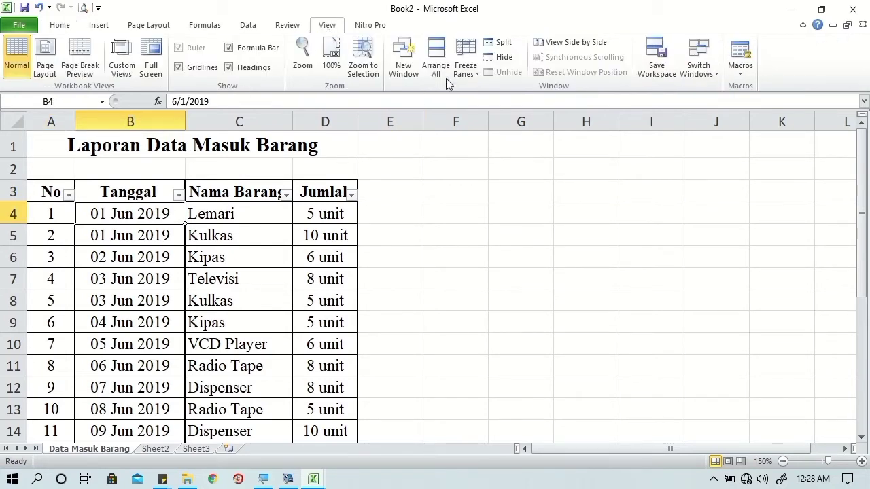
{"action": "left_click", "coordinate": [466, 66]}
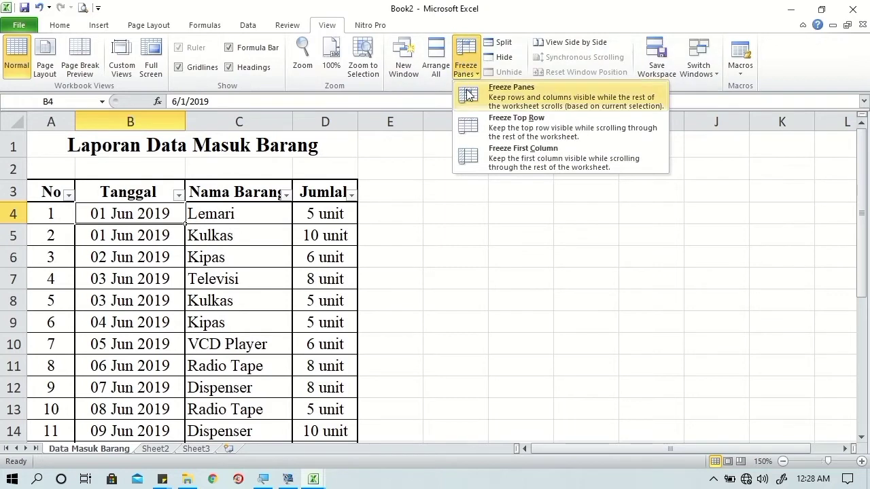
{"action": "left_click", "coordinate": [467, 90]}
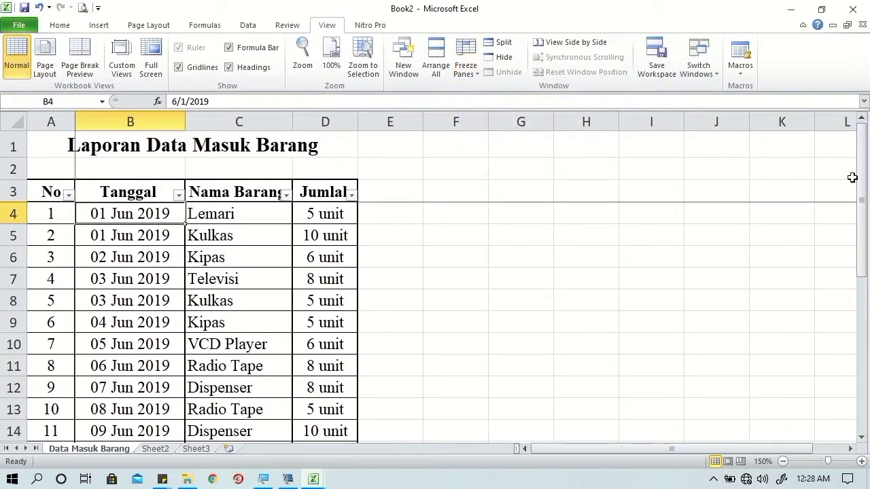
{"action": "mouse_move", "coordinate": [861, 178]}
{"action": "left_mouse_down"}
{"action": "mouse_move", "coordinate": [855, 276]}
{"action": "mouse_move", "coordinate": [863, 151]}
{"action": "left_mouse_up"}
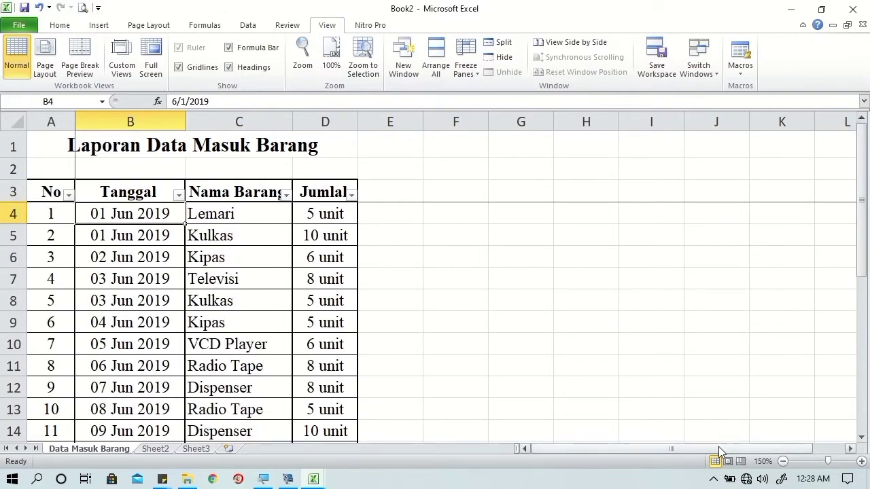
{"action": "left_click_drag", "start_coordinate": [719, 451], "coordinate": [739, 447]}
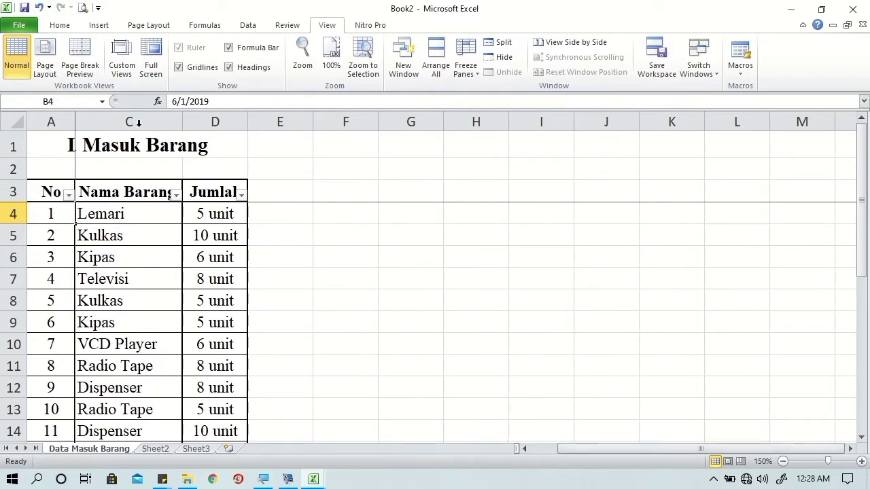
{"action": "left_click_drag", "start_coordinate": [640, 448], "coordinate": [563, 452]}
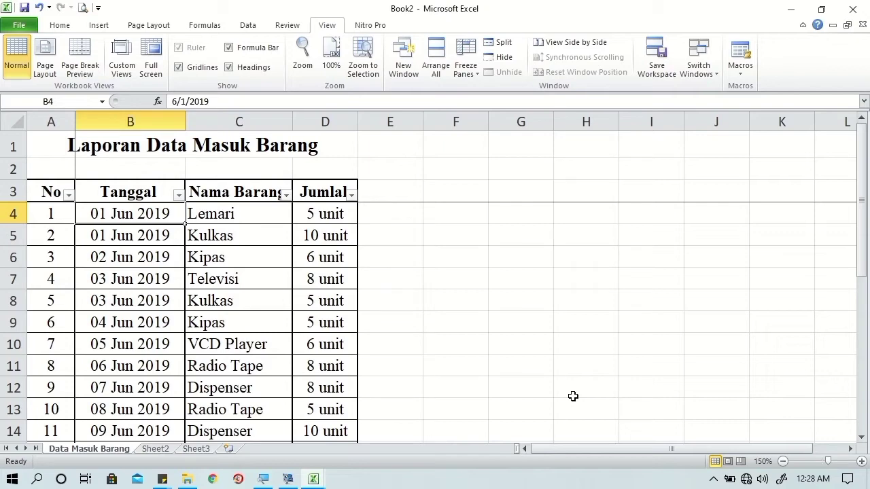
- Save the workbook as 'Latihan Ms Excel II Pert 5 - Pembelian' beside the Penjualan file
{"action": "key", "text": "ctrl+s"}
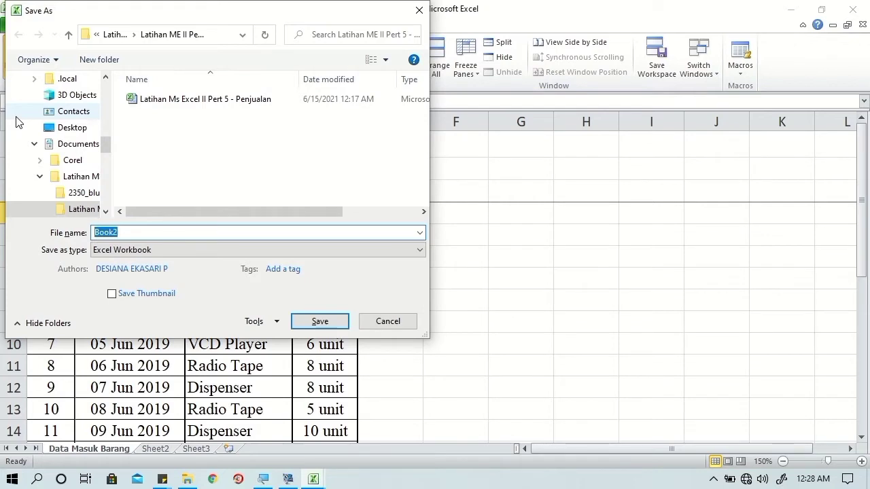
{"action": "left_click", "coordinate": [170, 99]}
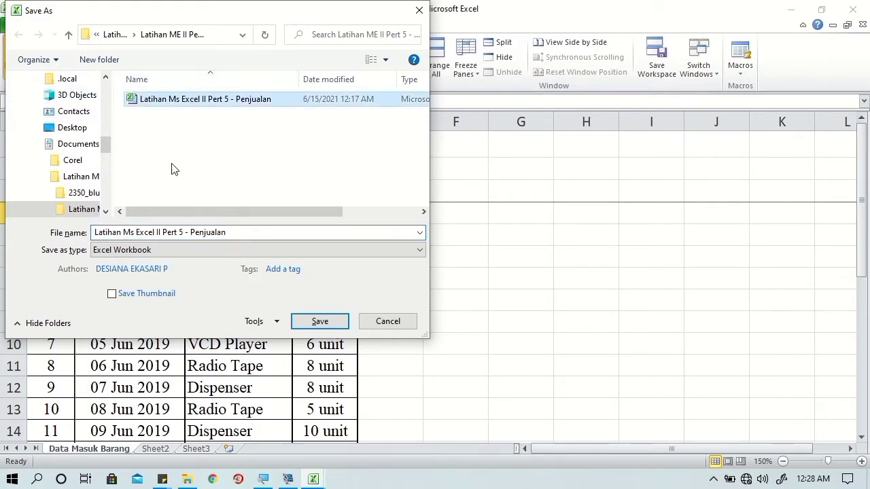
{"action": "left_click", "coordinate": [232, 235]}
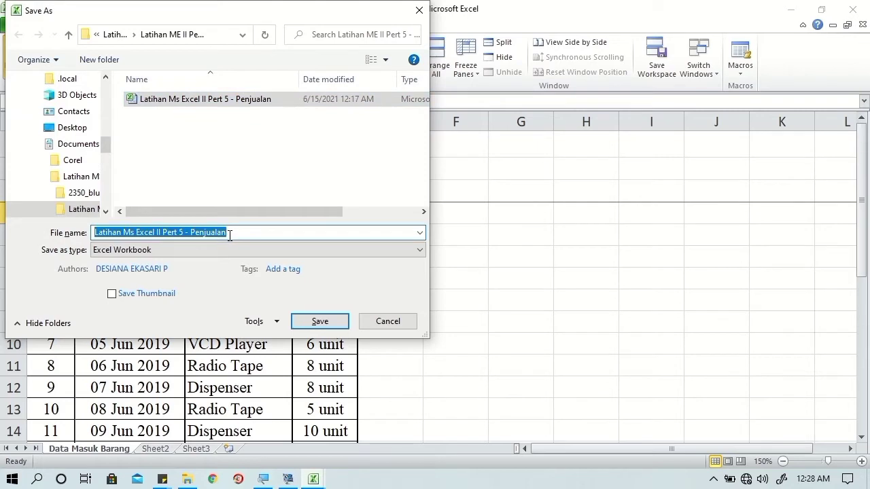
{"action": "left_click", "coordinate": [230, 234]}
{"action": "key", "text": "BackSpace"}
{"action": "key", "text": "BackSpace"}
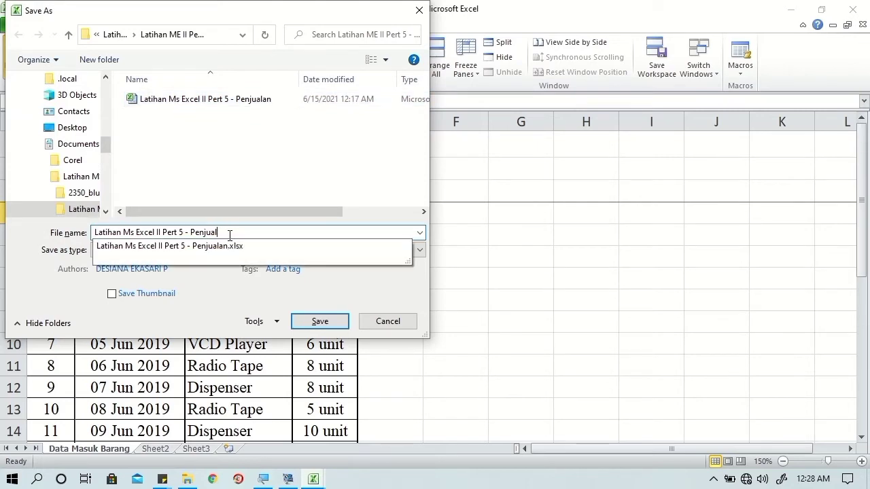
{"action": "type", "text": "mbelia"}
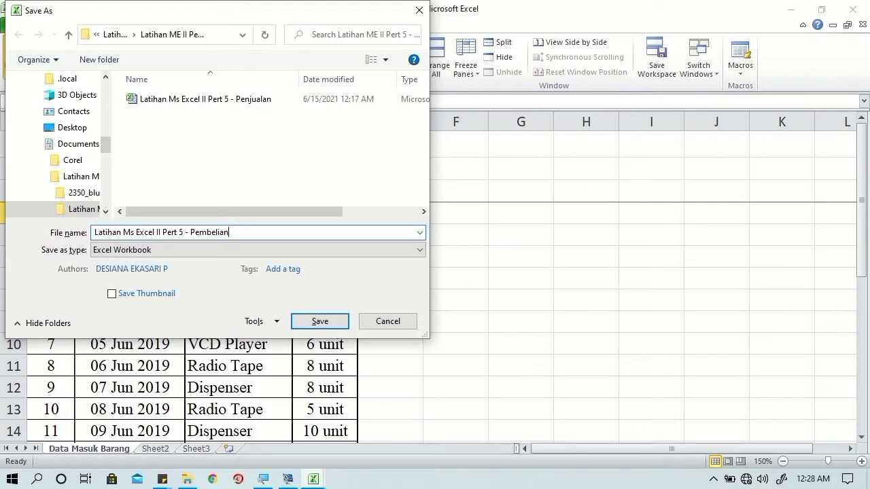
{"action": "left_click", "coordinate": [311, 320]}
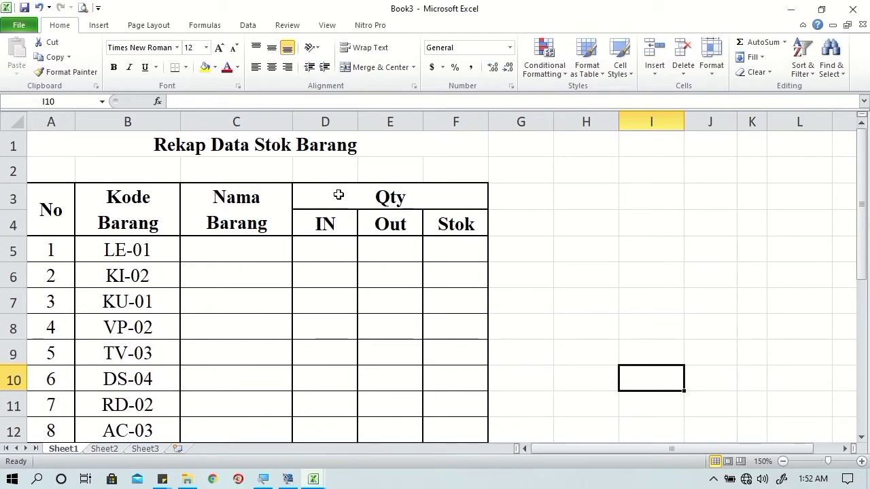
- Save Book3 as 'Latihan Ms Excel II Pert 5 - Rekap Data' in the same folder
{"action": "key", "text": "ctrl+s"}
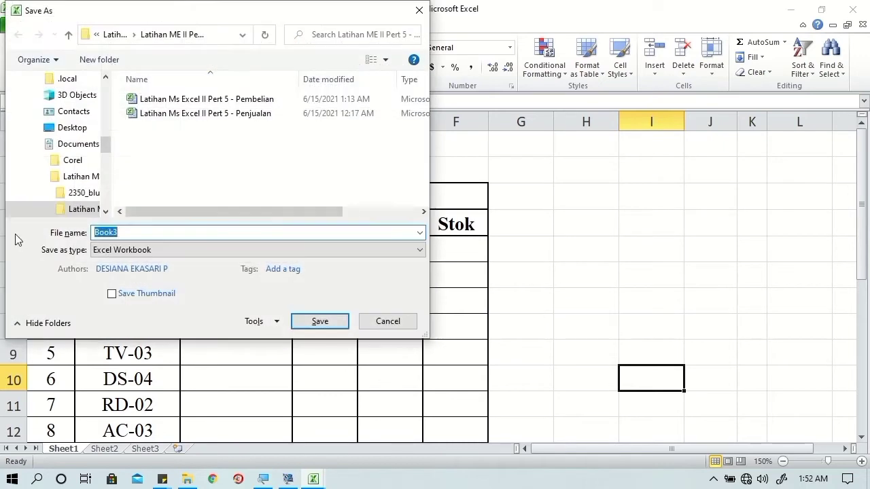
{"action": "left_click", "coordinate": [180, 114]}
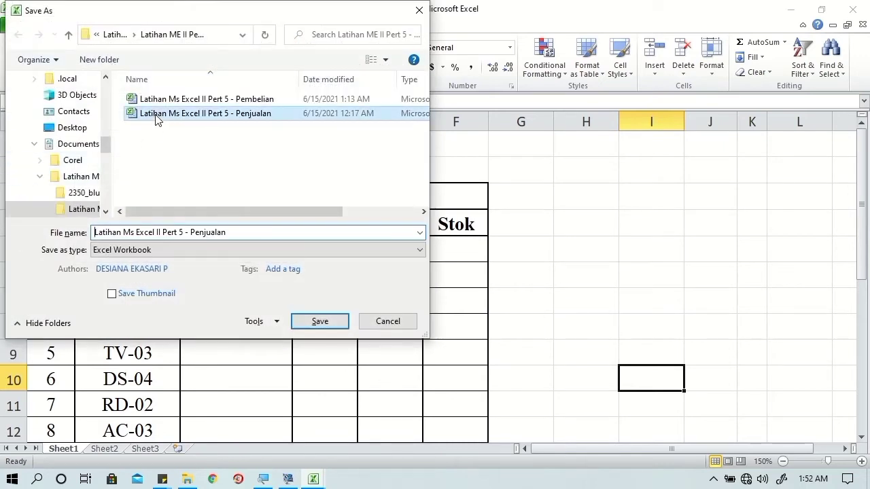
{"action": "left_click", "coordinate": [218, 233]}
{"action": "left_click", "coordinate": [237, 233]}
{"action": "double_click", "coordinate": [237, 233]}
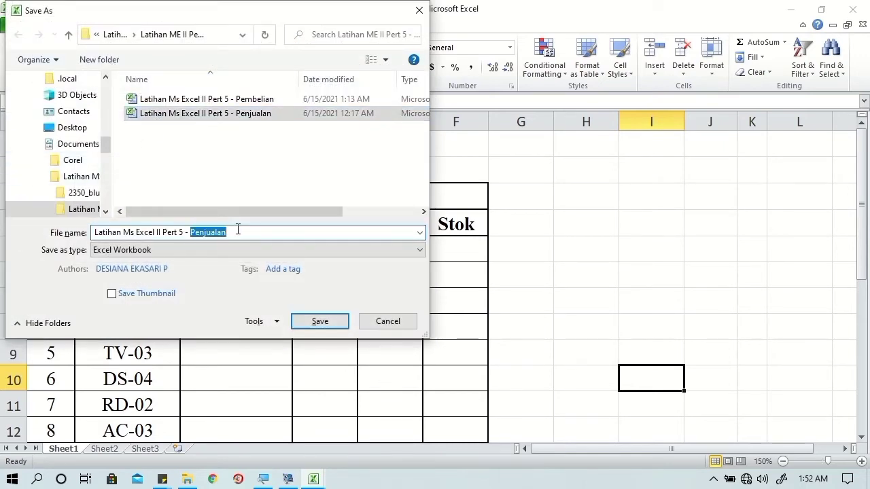
{"action": "type", "text": "Rek"}
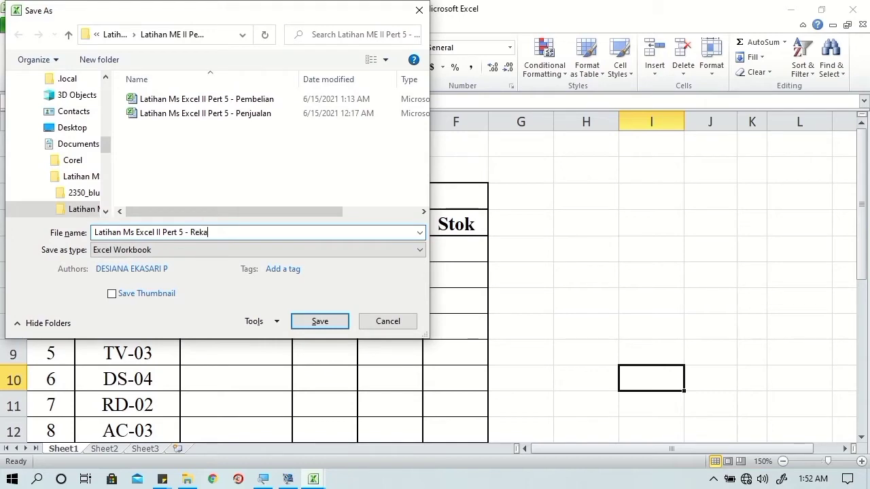
{"action": "type", "text": "ta"}
{"action": "key", "text": "Return"}
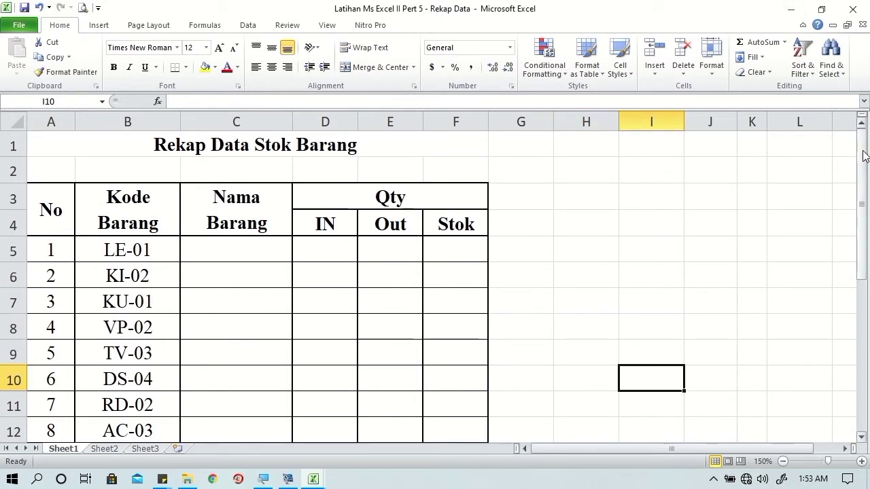
- Rename tab Sheet1 to 'Rekap Data' and tab Sheet2 to 'Data Barang'
{"action": "left_click_drag", "start_coordinate": [862, 157], "coordinate": [832, 168]}
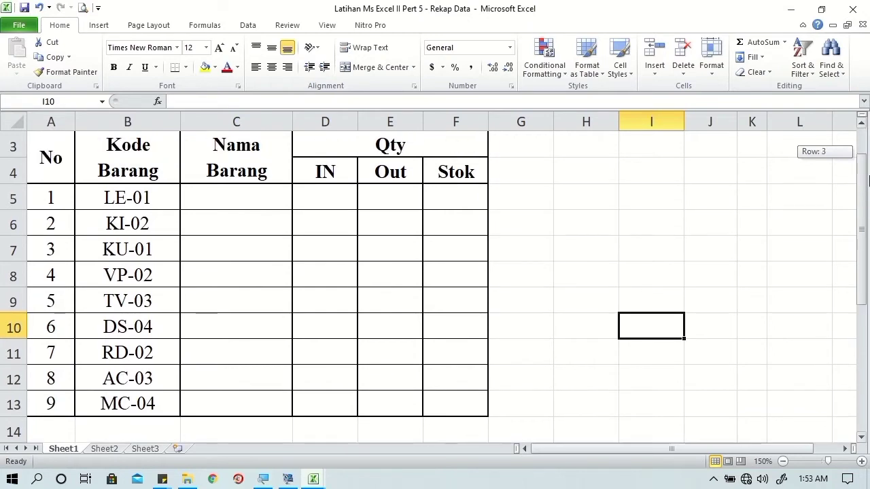
{"action": "double_click", "coordinate": [63, 449]}
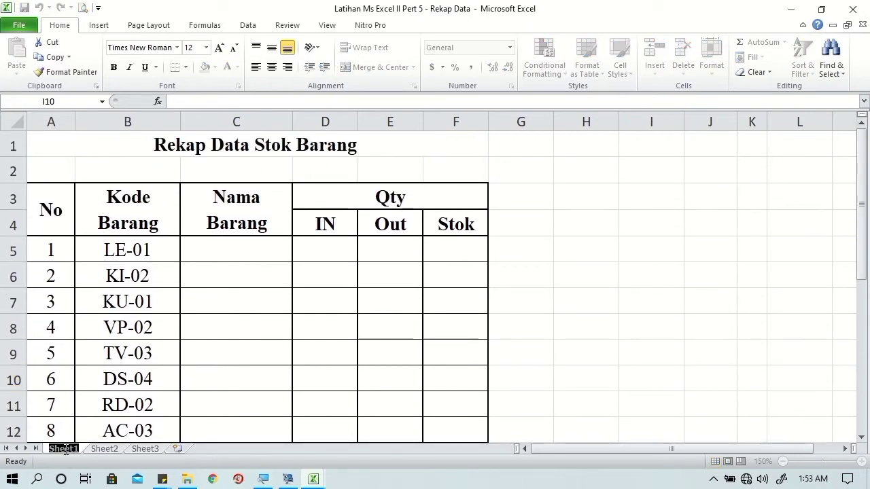
{"action": "type", "text": "Rekap"}
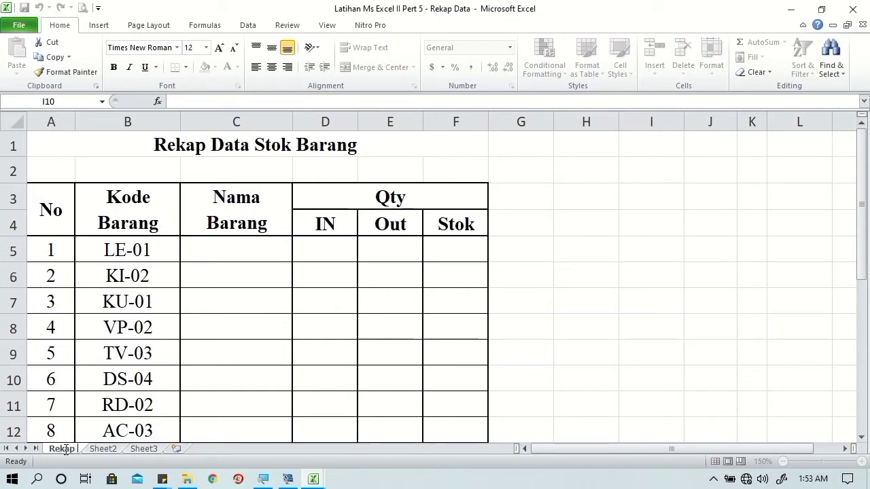
{"action": "type", "text": " Data"}
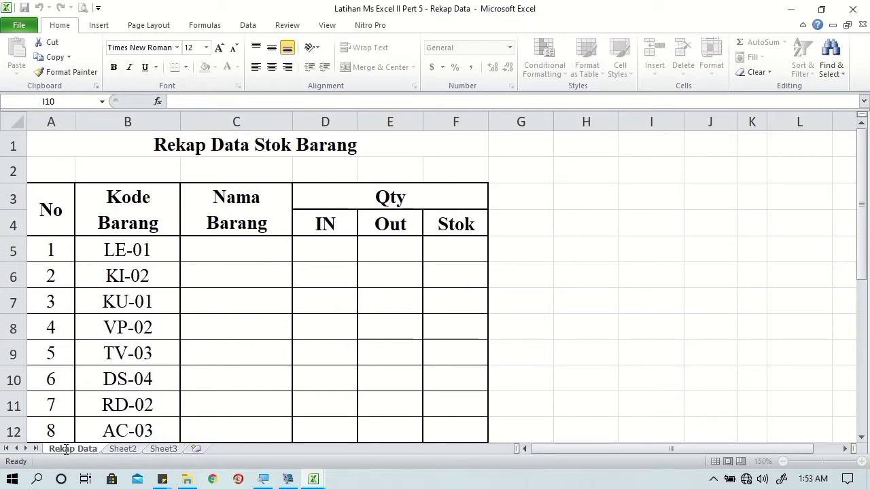
{"action": "left_click", "coordinate": [139, 415]}
{"action": "left_click", "coordinate": [123, 449]}
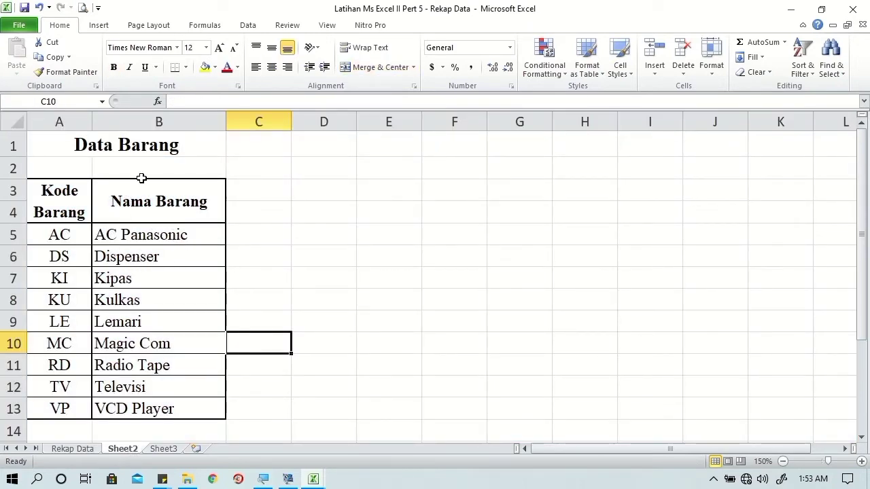
{"action": "double_click", "coordinate": [119, 450]}
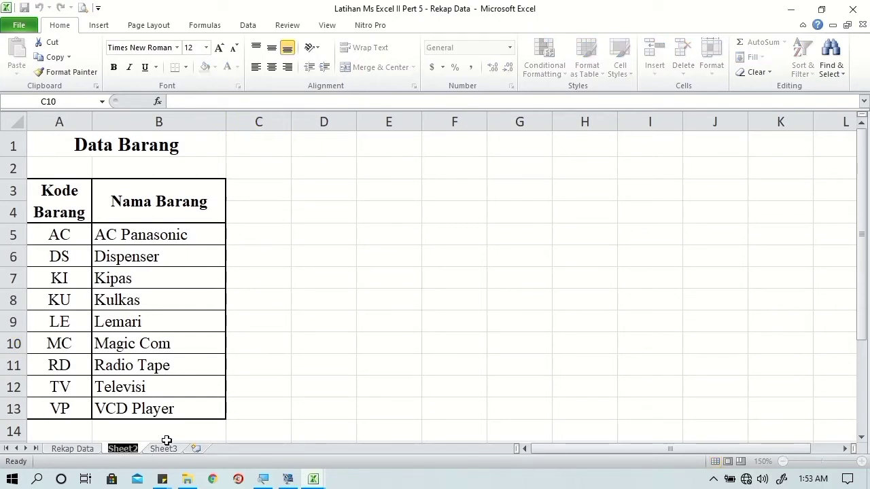
{"action": "type", "text": "Da"}
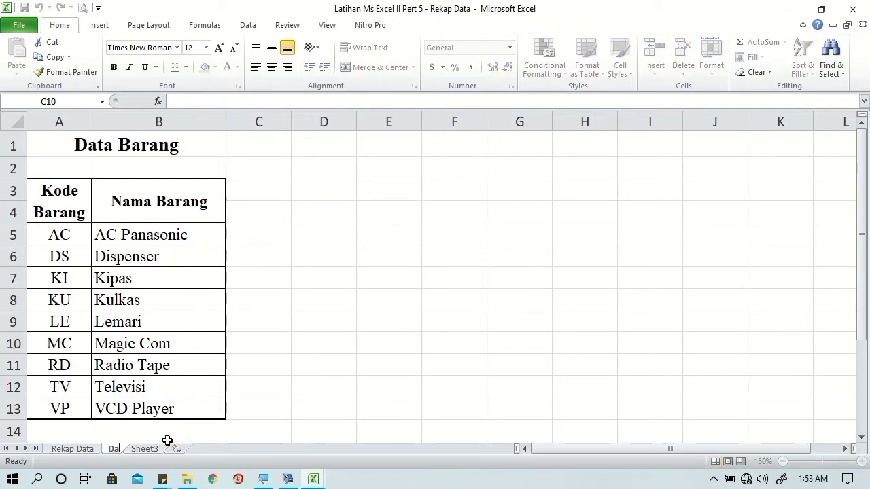
{"action": "type", "text": "ta"}
{"action": "type", "text": " Barang"}
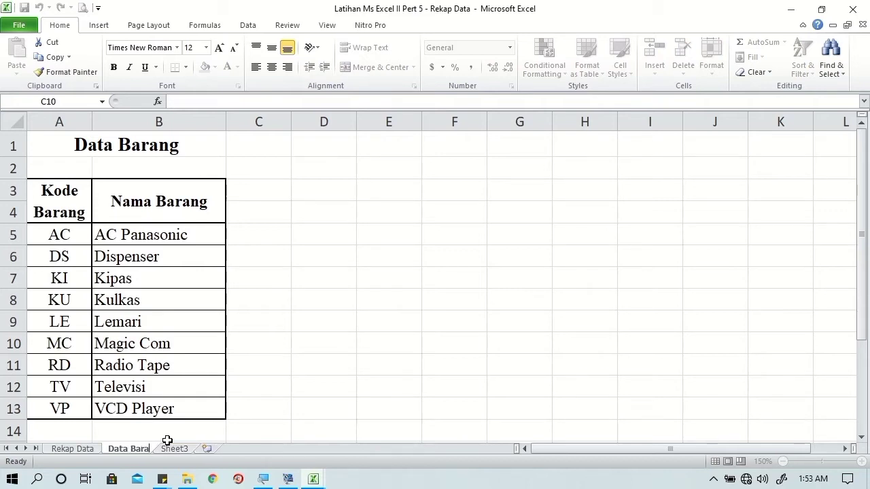
{"action": "key", "text": "Return"}
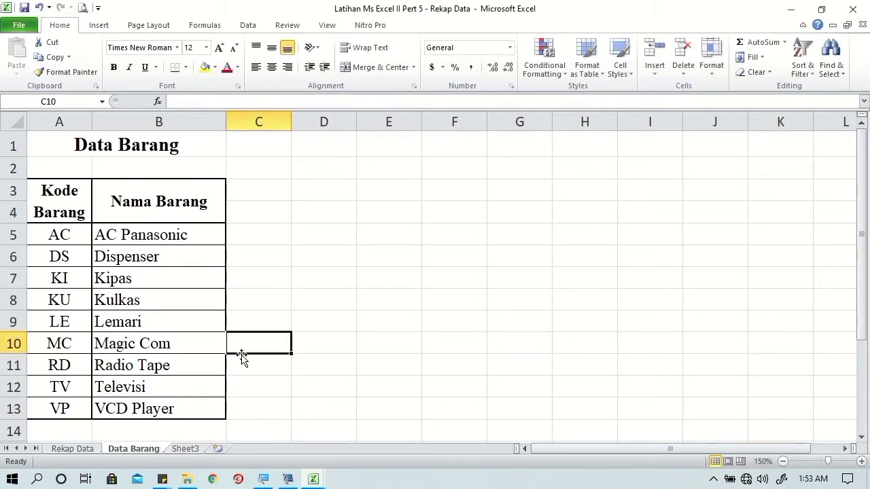
- On the Data Barang sheet, select the code and name table A5:B13 (AC through VP)
{"action": "left_click", "coordinate": [87, 449]}
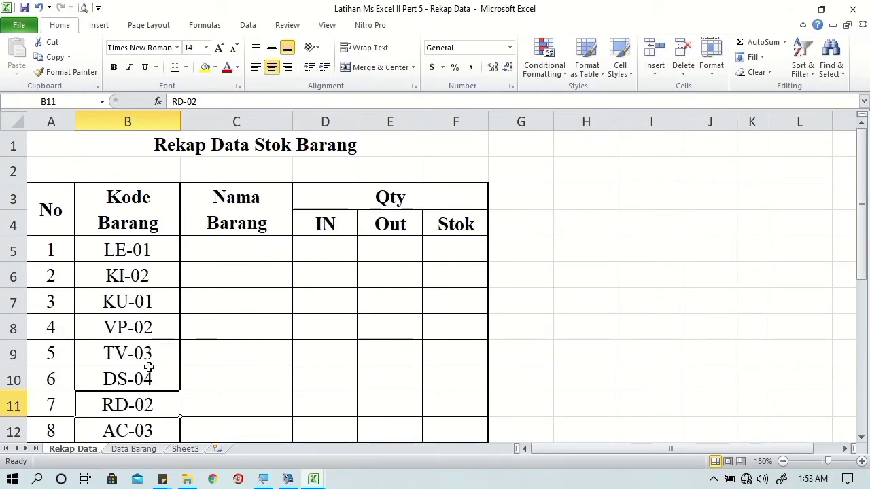
{"action": "left_click", "coordinate": [122, 449]}
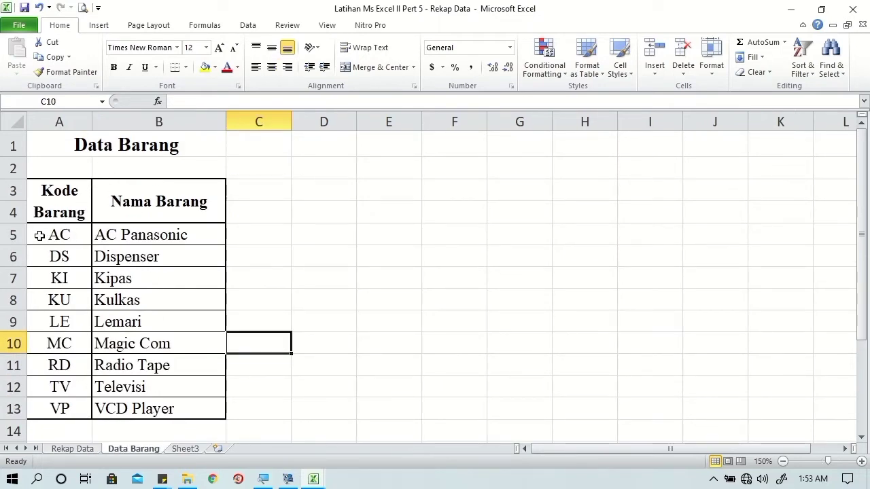
{"action": "left_click", "coordinate": [72, 449]}
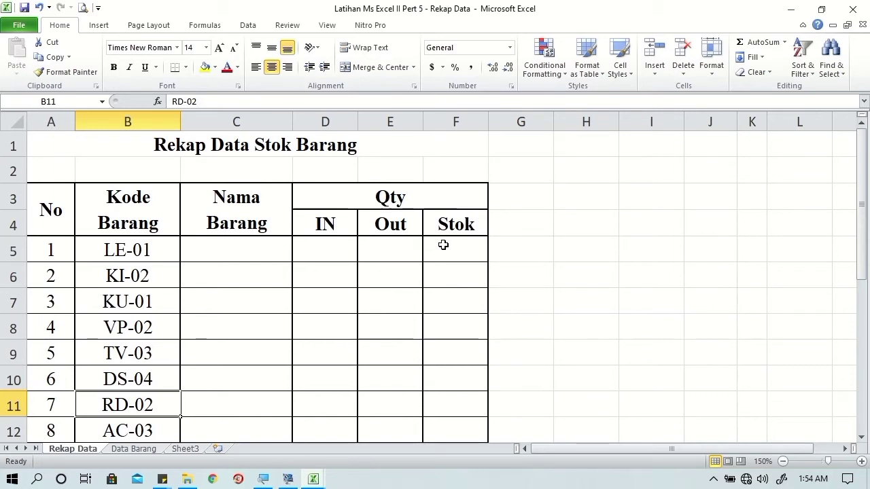
{"action": "left_click", "coordinate": [442, 245]}
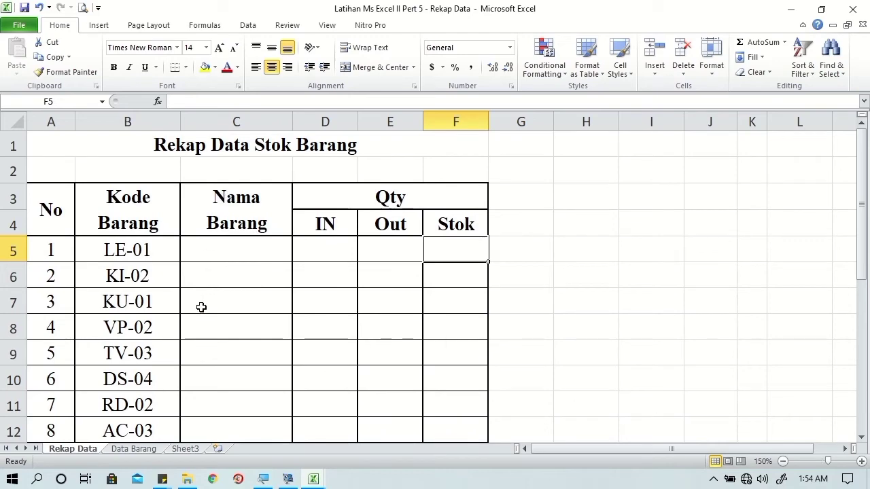
{"action": "left_click", "coordinate": [125, 450]}
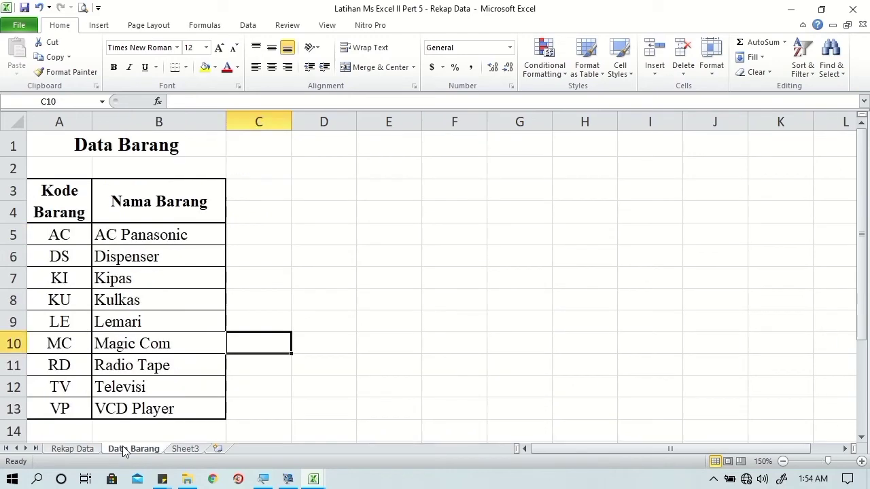
{"action": "left_click", "coordinate": [75, 450]}
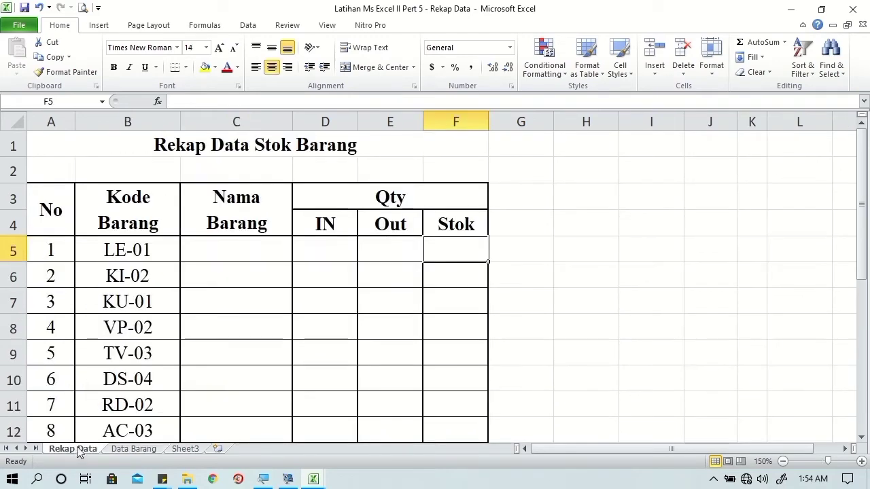
{"action": "left_click", "coordinate": [131, 450]}
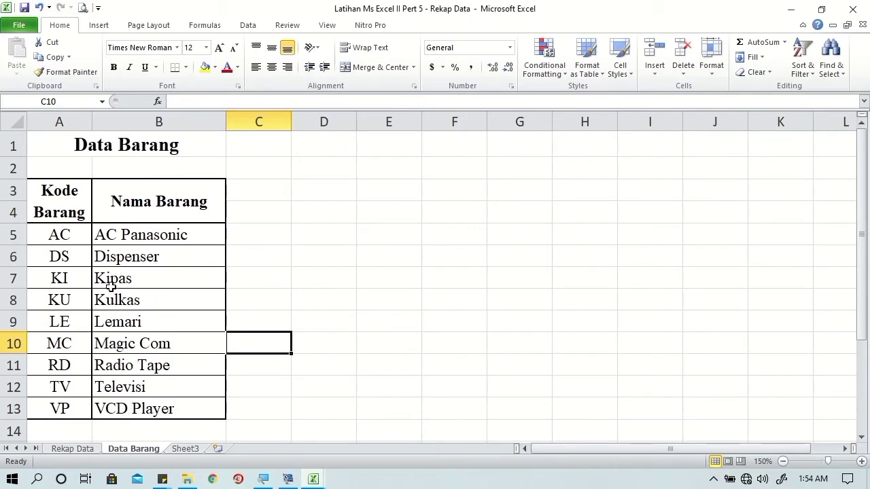
{"action": "left_click", "coordinate": [75, 233]}
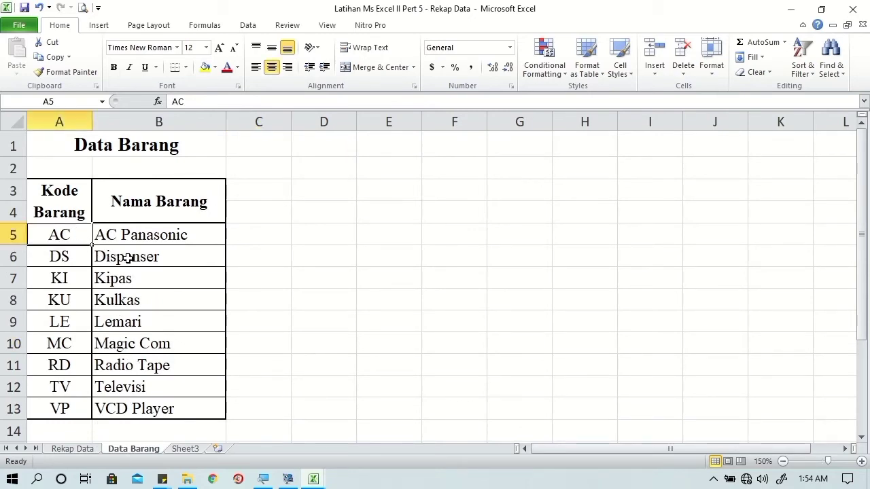
{"action": "left_click", "coordinate": [164, 406], "text": "shift"}
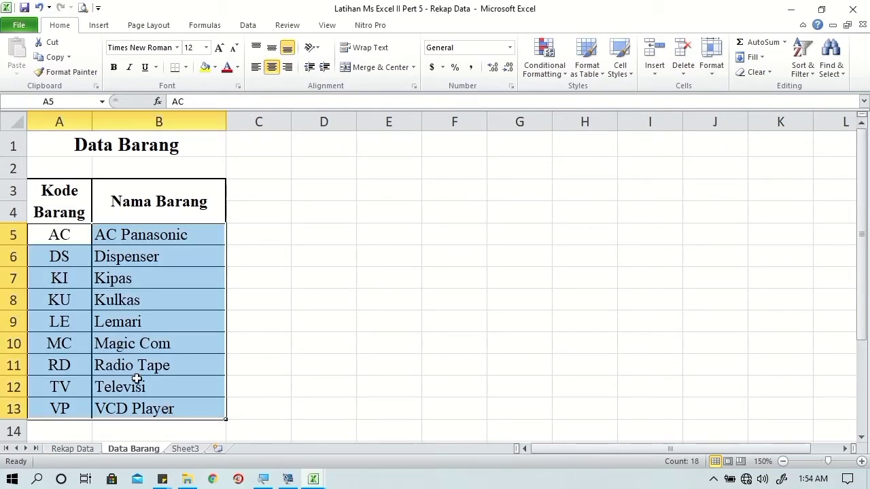
- Define the workbook-level name RangeBarang for A5:B13 with the comment 'Data Barang'
{"action": "left_click", "coordinate": [206, 27]}
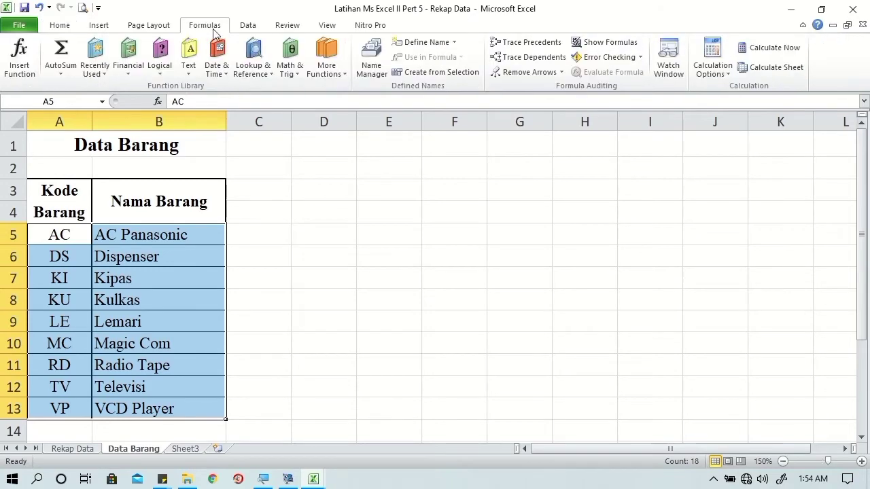
{"action": "left_click", "coordinate": [368, 58]}
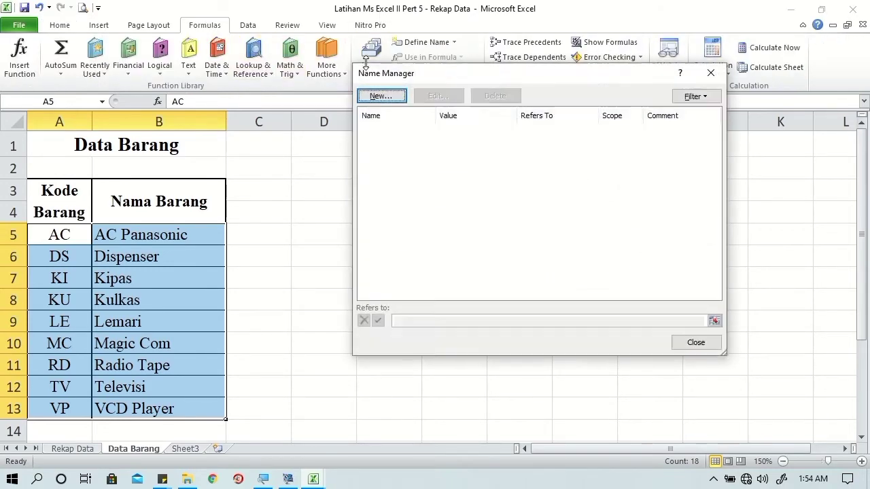
{"action": "left_click", "coordinate": [382, 97]}
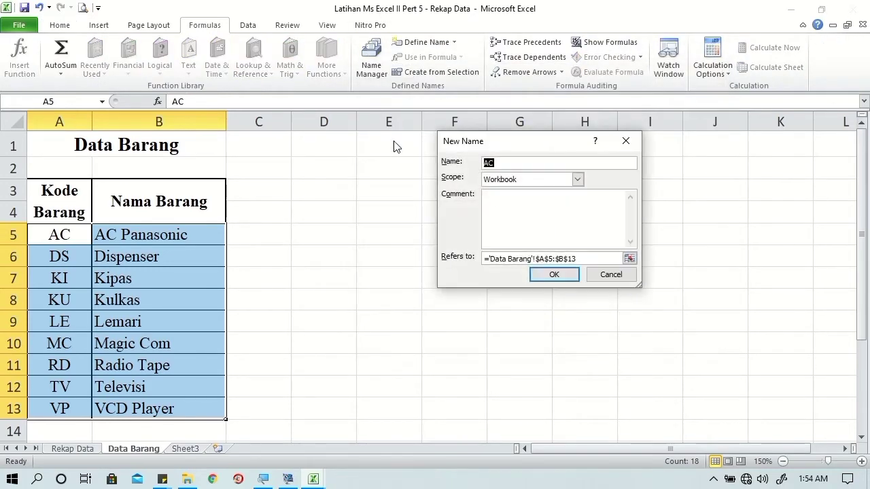
{"action": "type", "text": "RangeBa"}
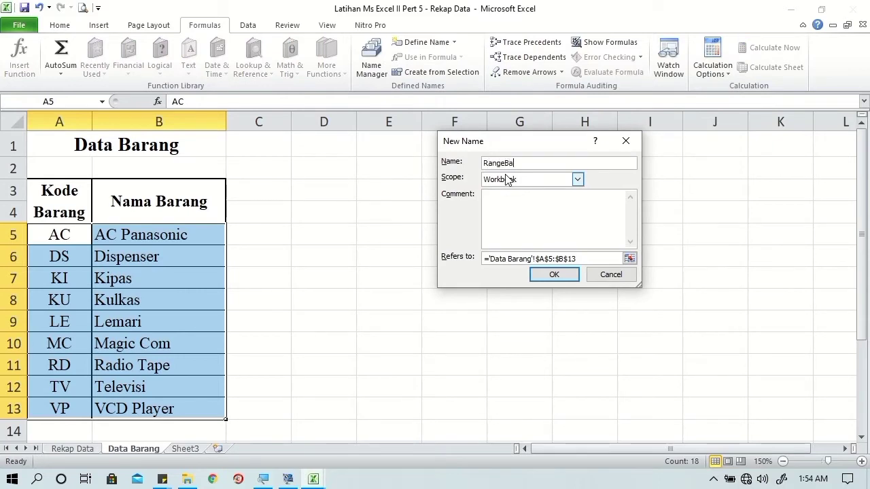
{"action": "type", "text": "rang"}
{"action": "left_click", "coordinate": [527, 200]}
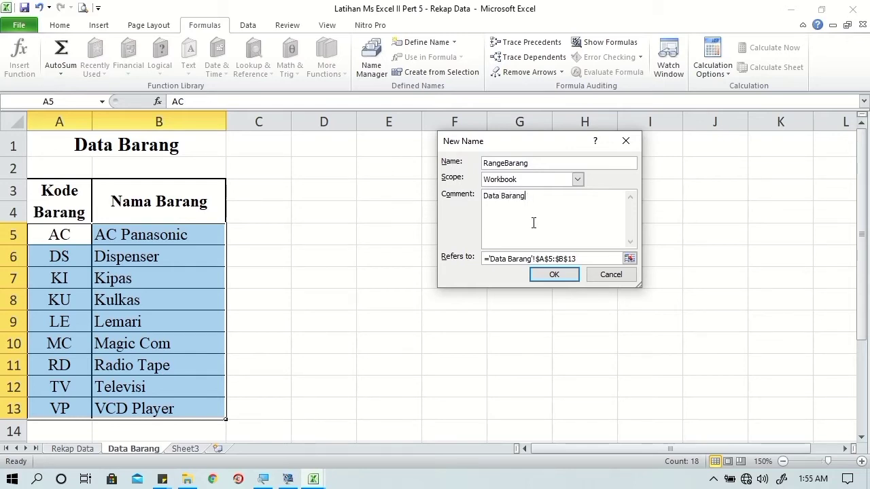
{"action": "left_click", "coordinate": [551, 275]}
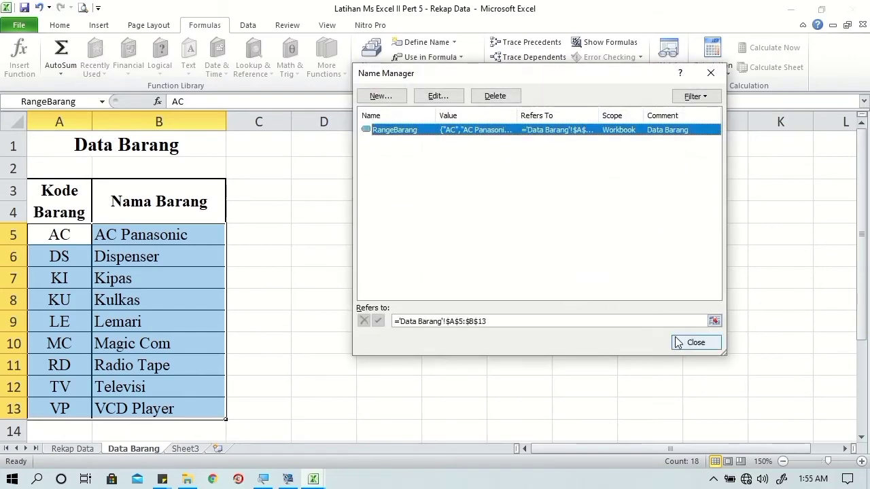
{"action": "left_click", "coordinate": [684, 342]}
- Try typing =R in D6, cancel it, and return to the Rekap Data sheet
{"action": "left_click", "coordinate": [298, 255]}
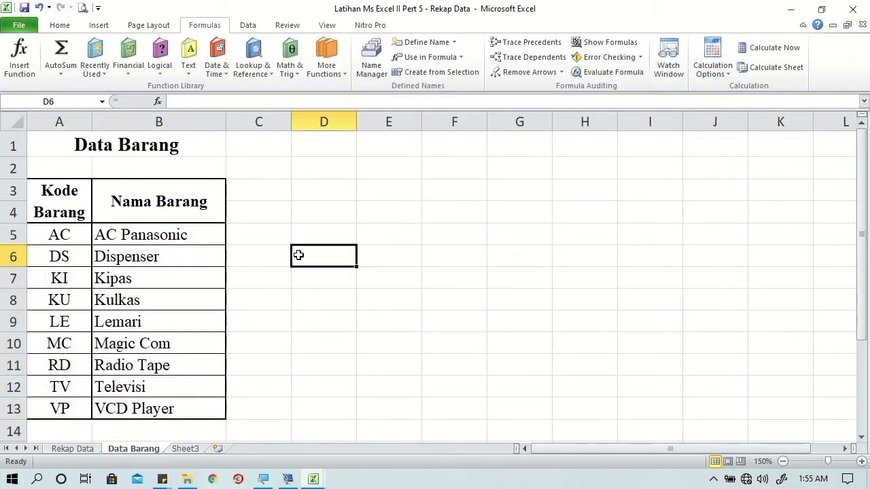
{"action": "type", "text": "=R"}
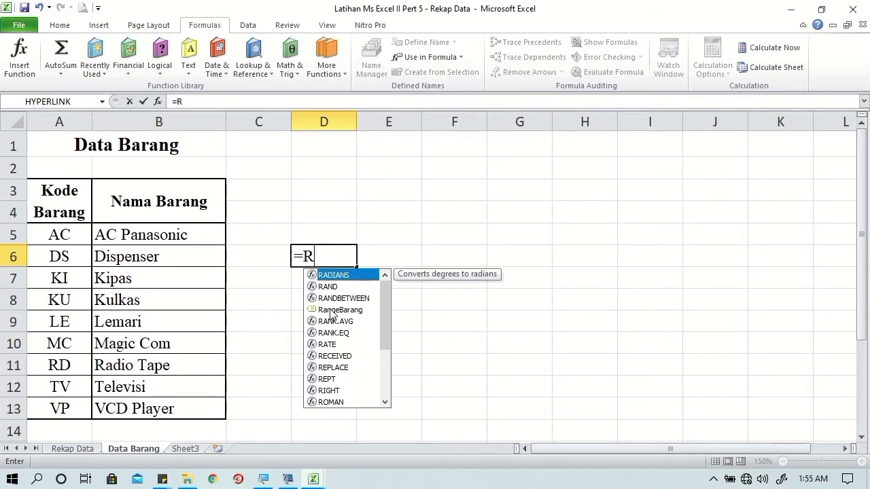
{"action": "key", "text": "Escape"}
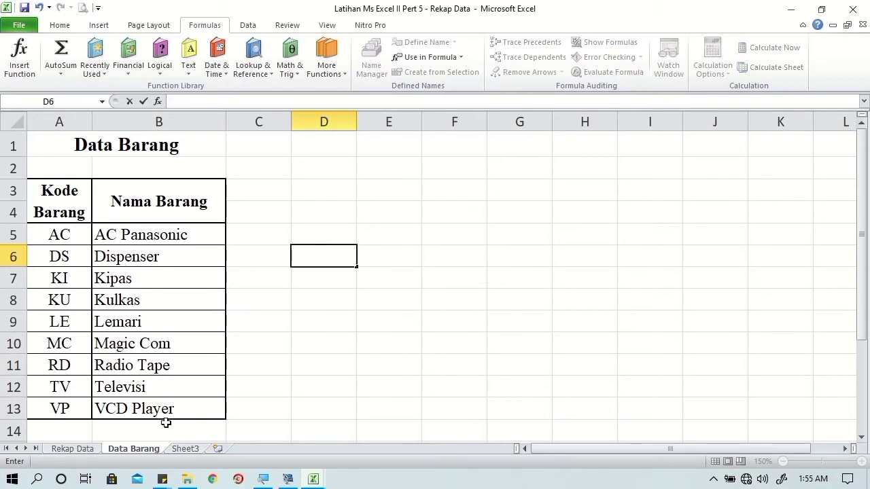
{"action": "left_click", "coordinate": [89, 452]}
- In C5, start a VLOOKUP whose lookup value is LEFT(B5,2)
{"action": "left_click", "coordinate": [244, 247]}
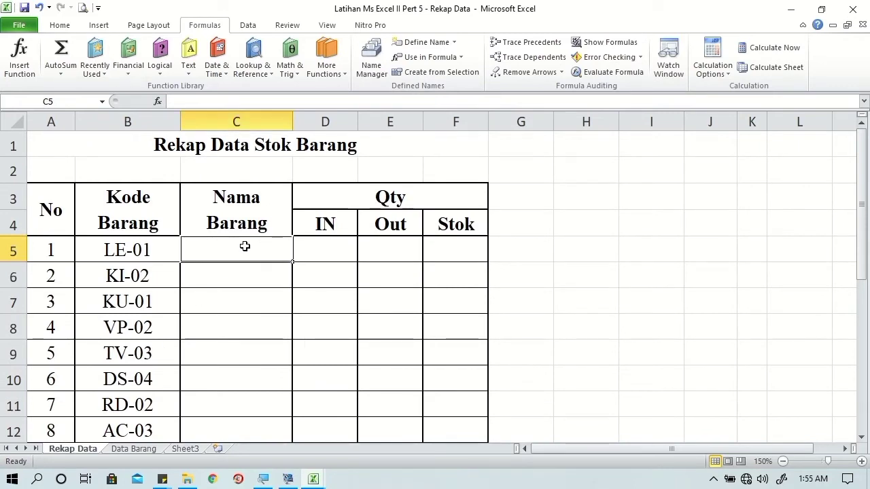
{"action": "type", "text": "="}
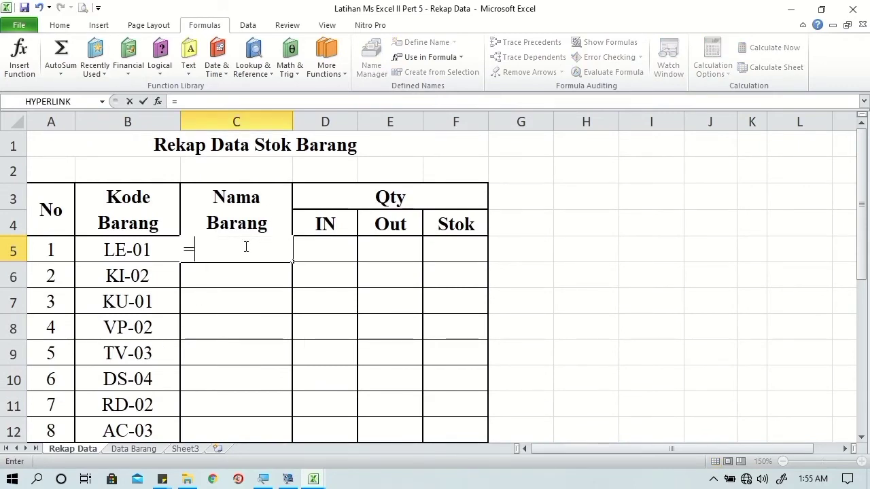
{"action": "type", "text": "vl"}
{"action": "key", "text": "Tab"}
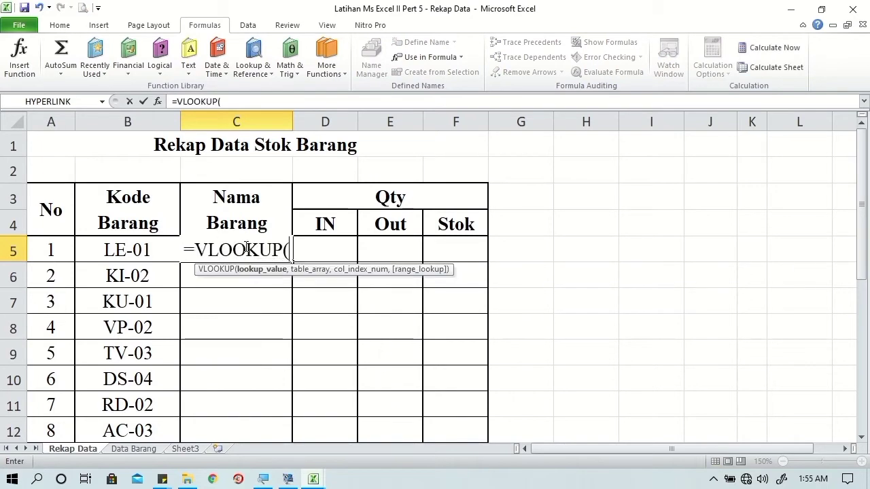
{"action": "type", "text": "le"}
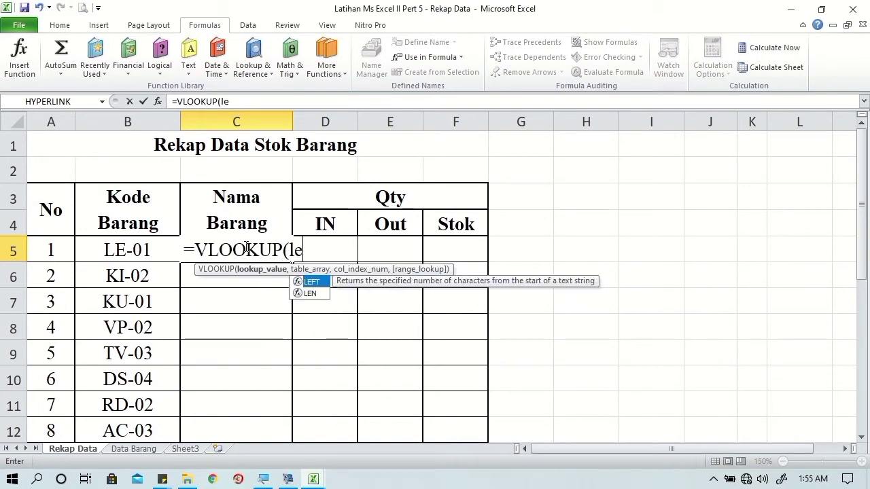
{"action": "key", "text": "Tab"}
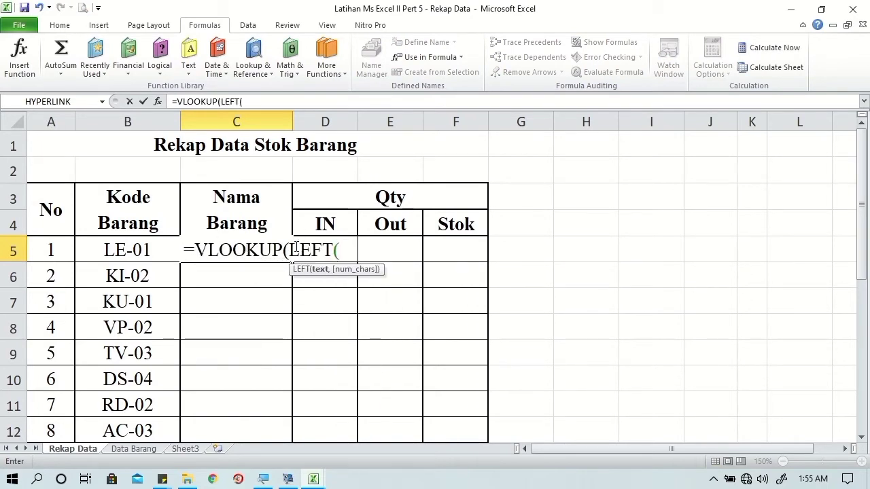
{"action": "left_click", "coordinate": [148, 253]}
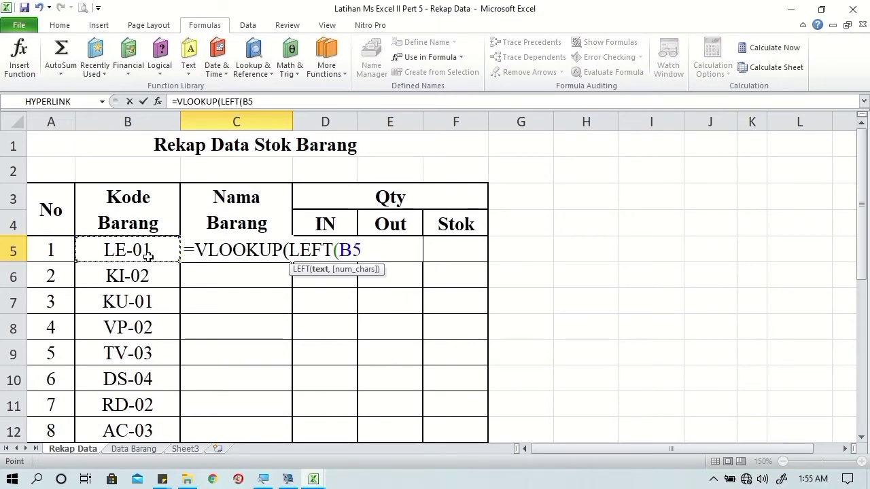
{"action": "type", "text": ","}
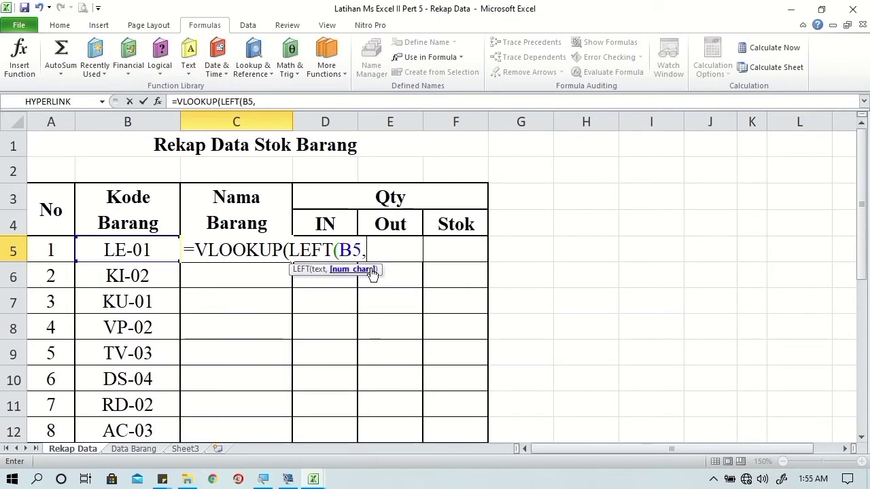
{"action": "type", "text": "2"}
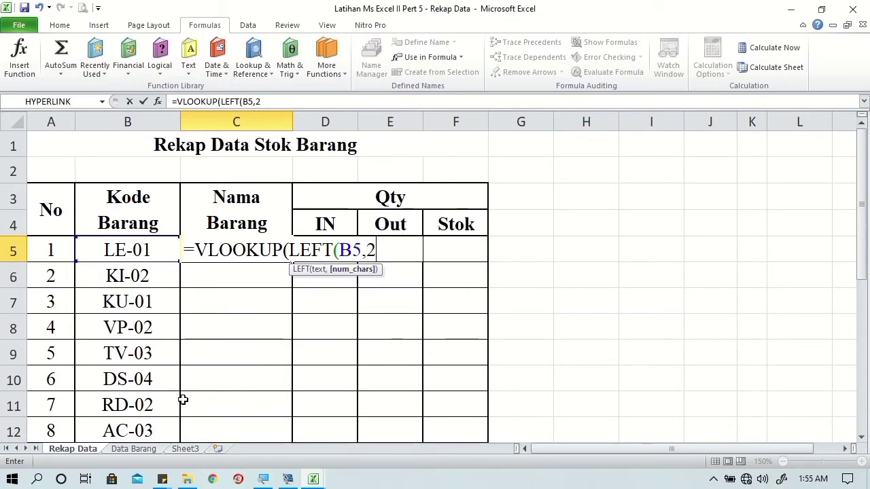
{"action": "type", "text": ")"}
{"action": "type", "text": ","}
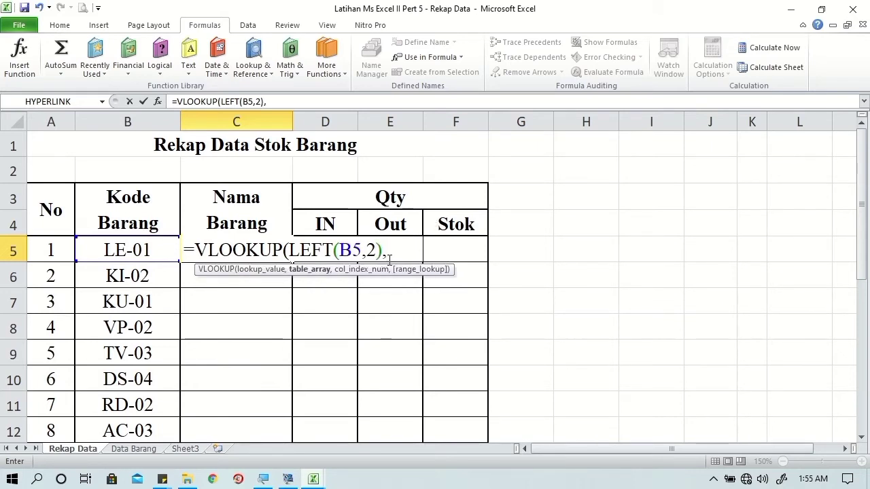
{"action": "type", "text": "r"}
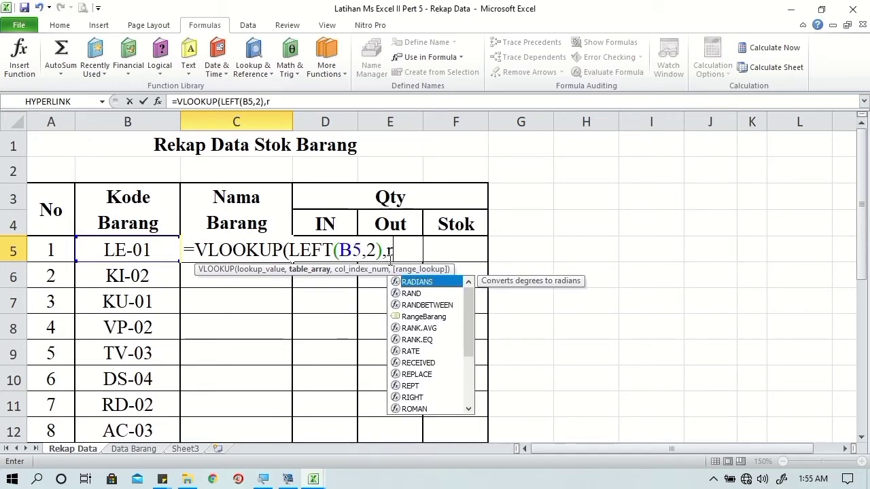
{"action": "type", "text": "a"}
- Finish with RangeBarang, column 2 and FALSE, accepting Excel's correction so C5 shows Lemari
{"action": "key", "text": "Down"}
{"action": "key", "text": "Down"}
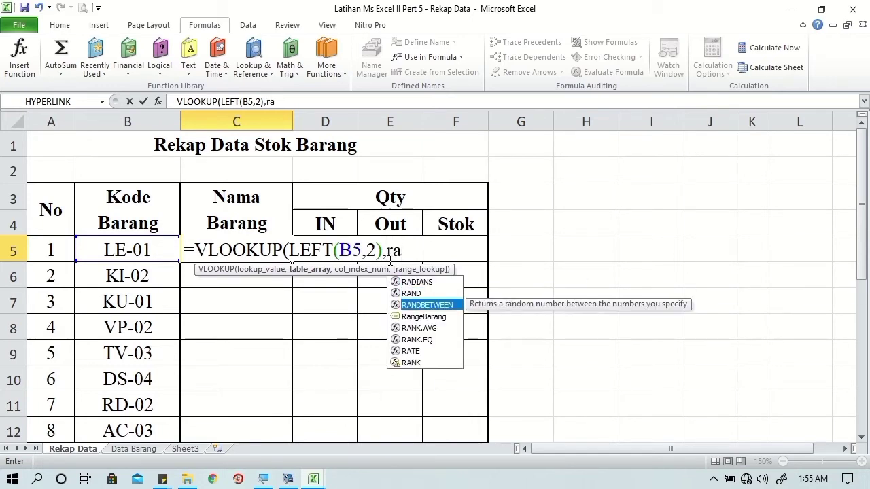
{"action": "key", "text": "Down"}
{"action": "key", "text": "Tab"}
{"action": "type", "text": ","}
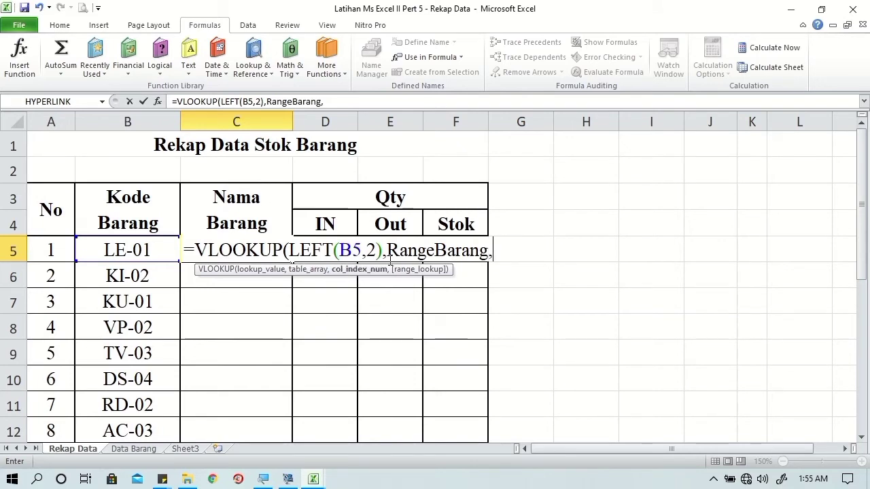
{"action": "type", "text": "2,"}
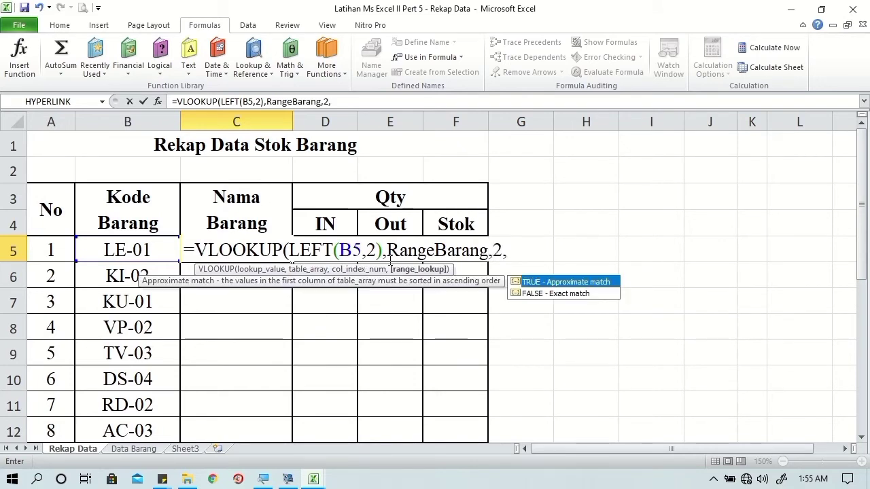
{"action": "key", "text": "Down"}
{"action": "key", "text": "Tab"}
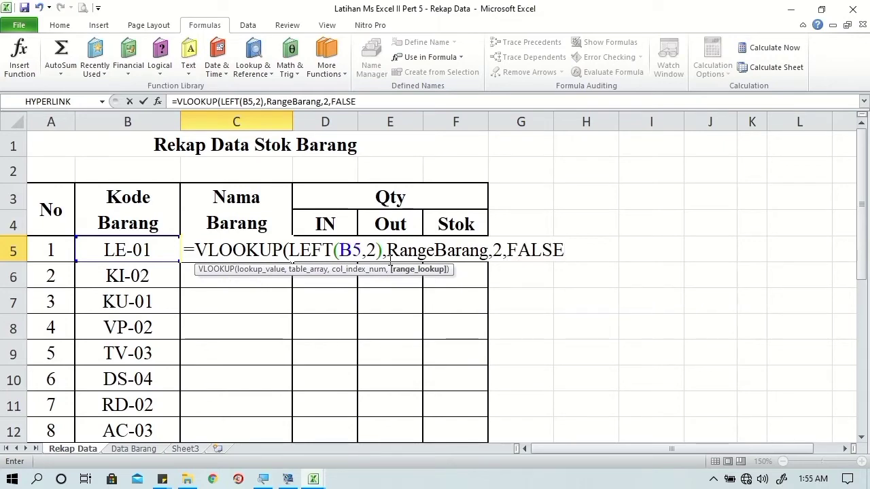
{"action": "key", "text": "Return"}
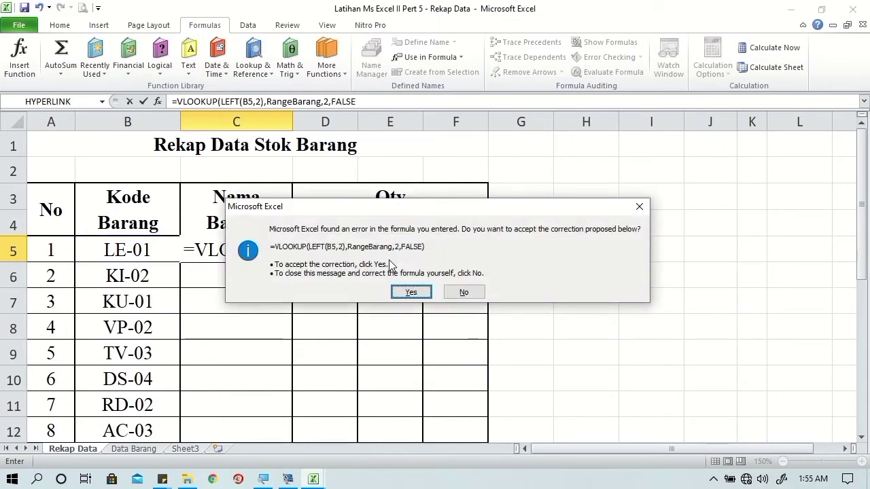
{"action": "left_click", "coordinate": [410, 293]}
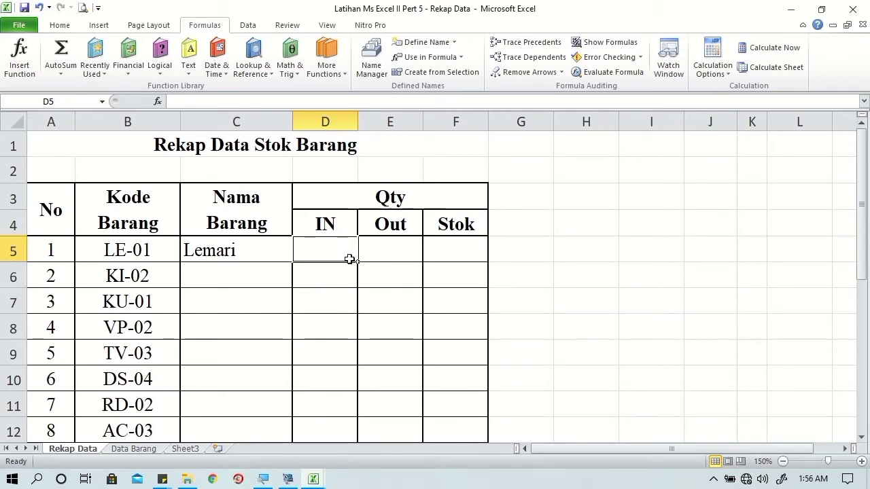
- In D5, start a SUMIF using the Pembelian workbook's Nama Barang range C4:C25
{"action": "type", "text": "="}
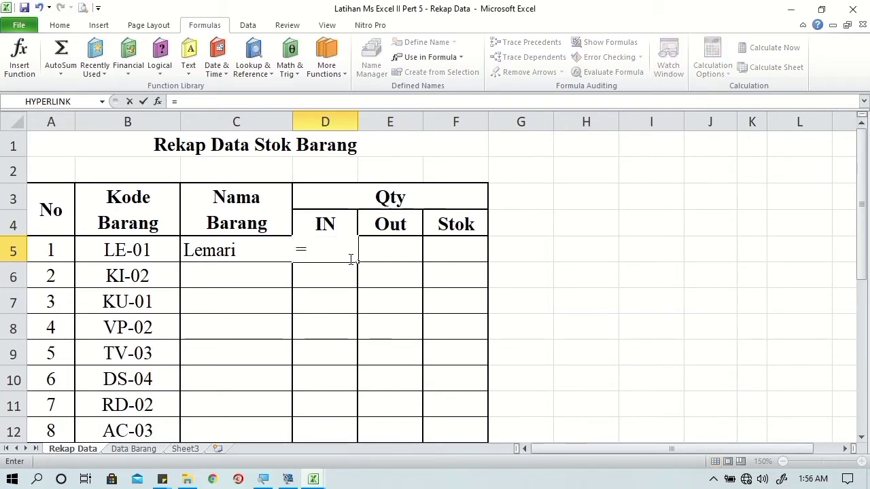
{"action": "type", "text": "sum"}
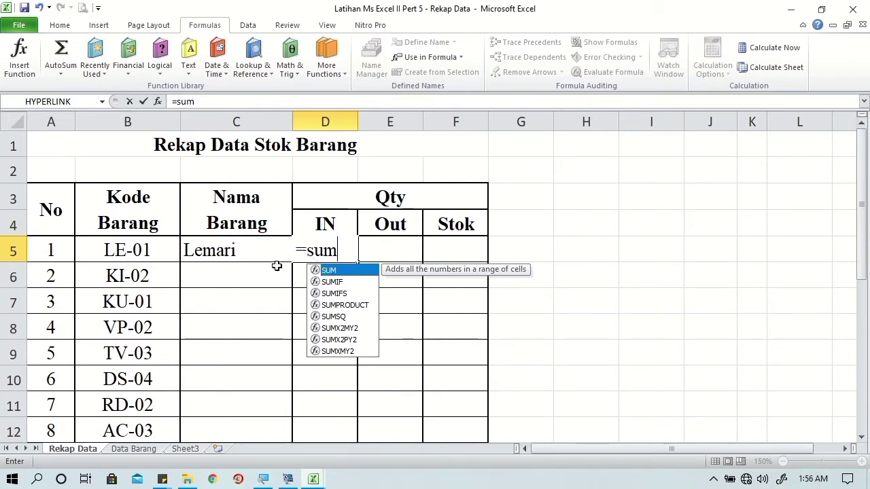
{"action": "key", "text": "Down"}
{"action": "key", "text": "Down"}
{"action": "key", "text": "Up"}
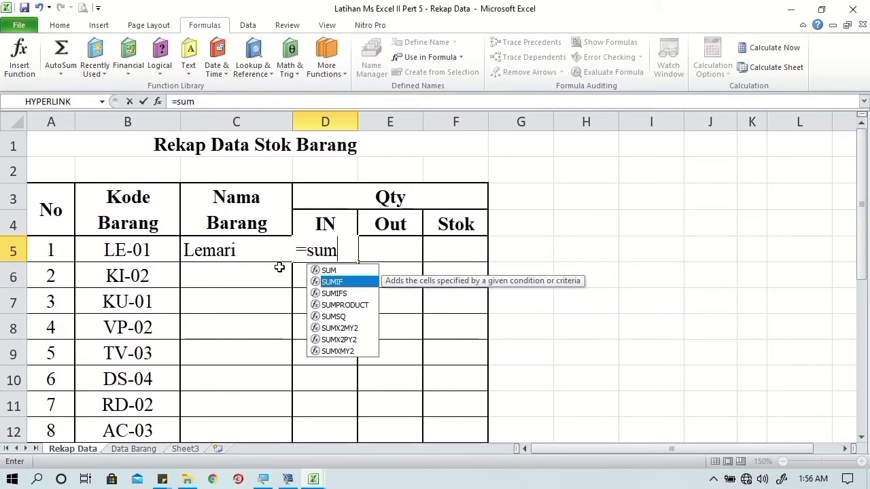
{"action": "double_click", "coordinate": [354, 283]}
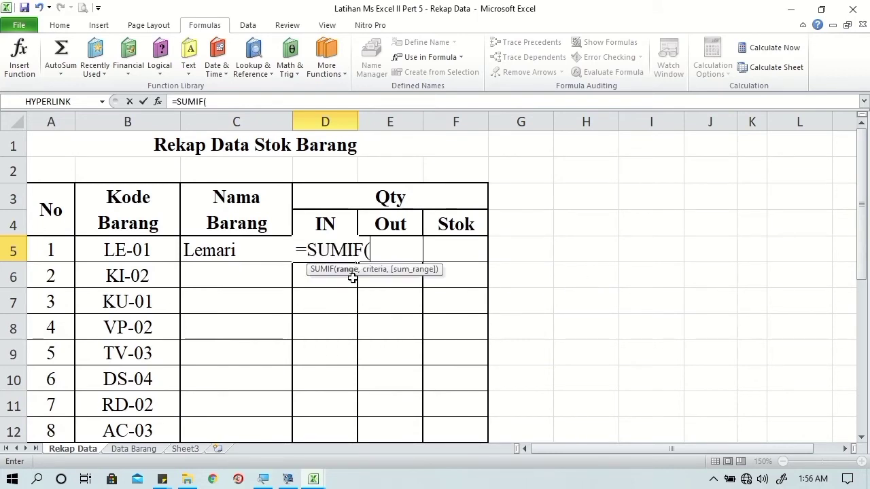
{"action": "left_click", "coordinate": [313, 479]}
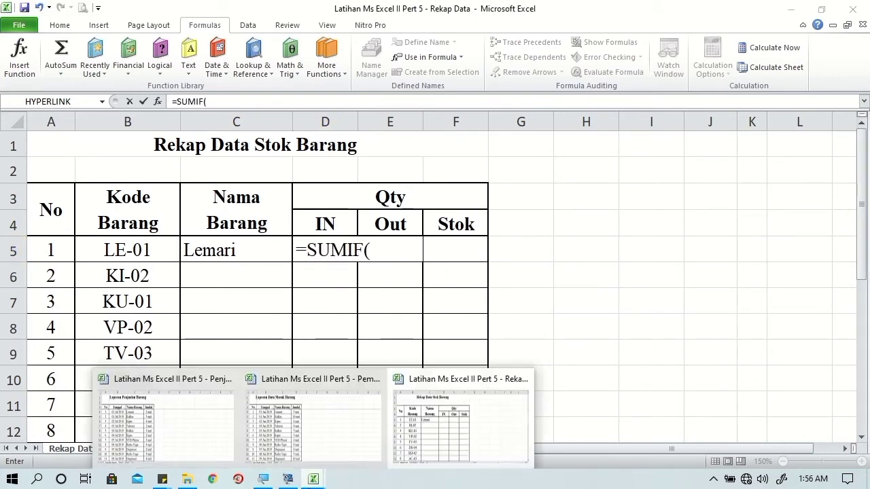
{"action": "left_click", "coordinate": [311, 438]}
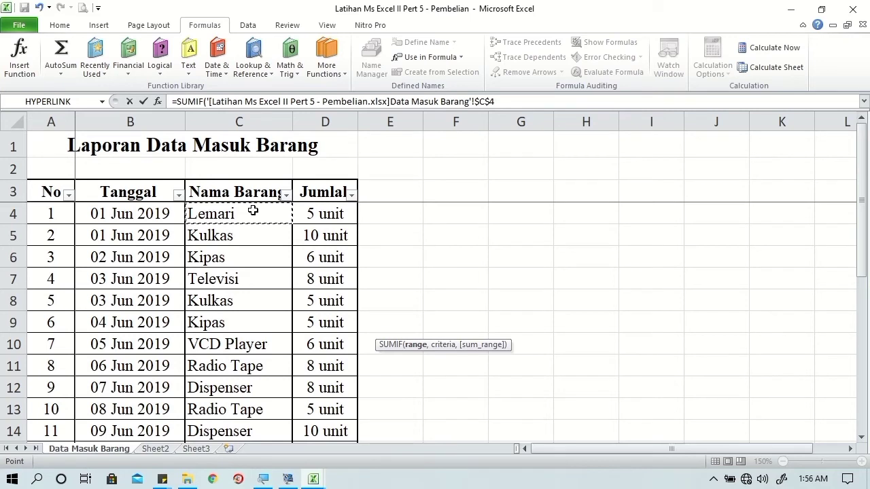
{"action": "key", "text": "ctrl+shift+Down"}
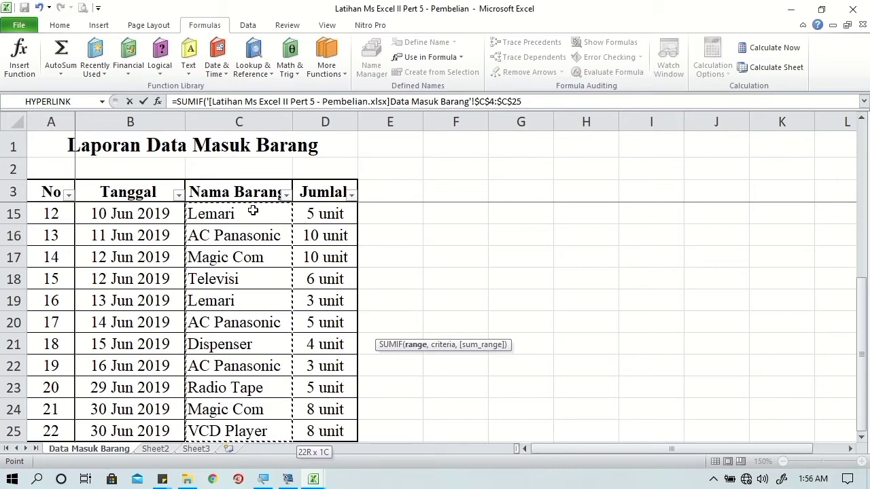
{"action": "type", "text": ","}
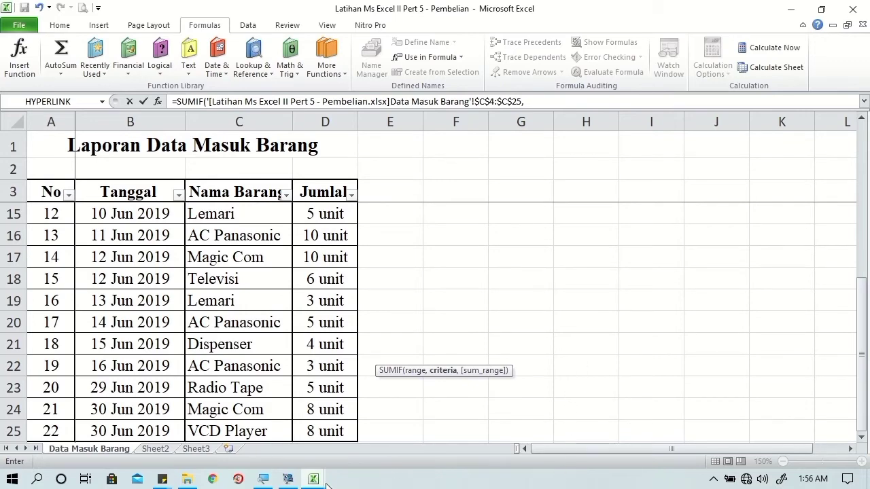
- Use C5 as criteria and Pembelian's Jumlah D4:D25 as sum range, making IN 13
{"action": "mouse_move", "coordinate": [320, 480]}
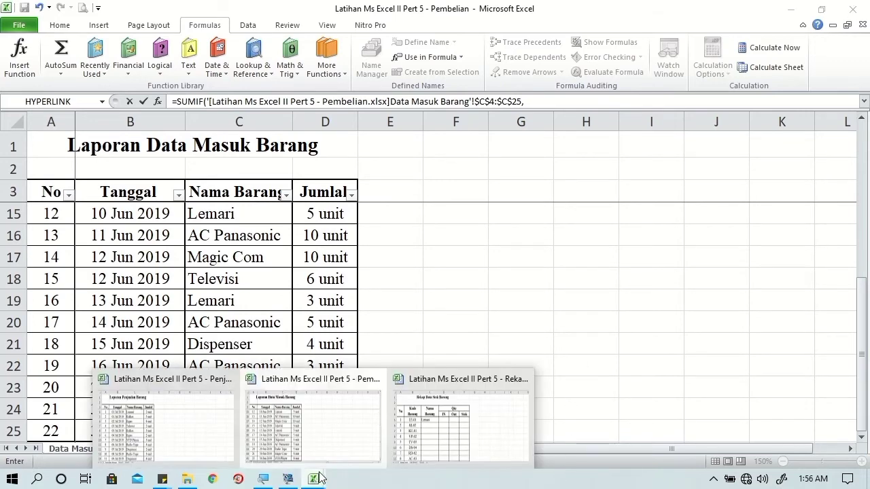
{"action": "left_click", "coordinate": [416, 424]}
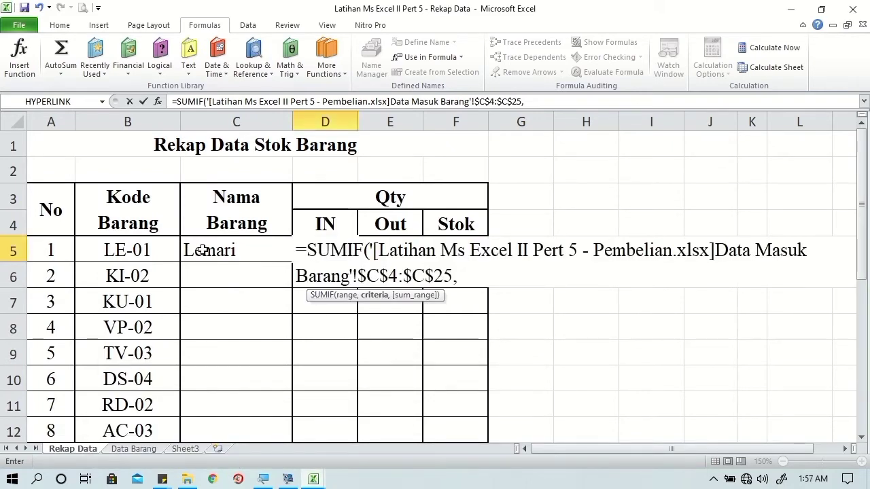
{"action": "type", "text": "c"}
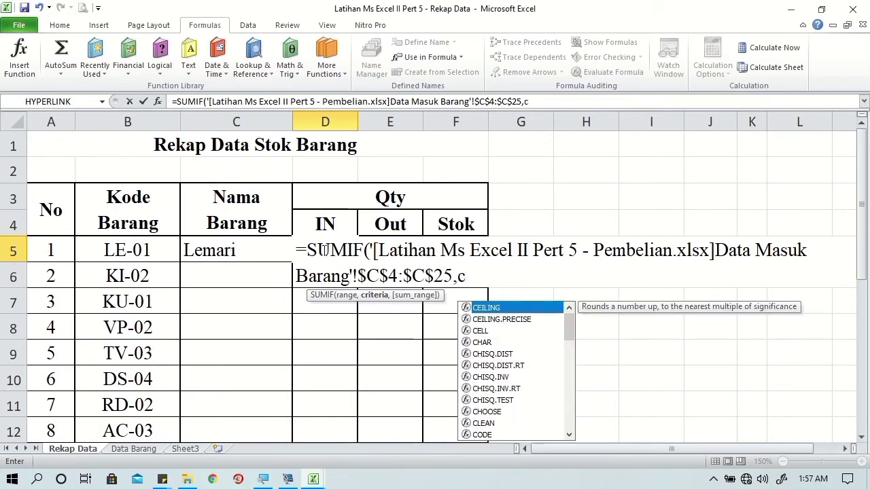
{"action": "type", "text": "5,"}
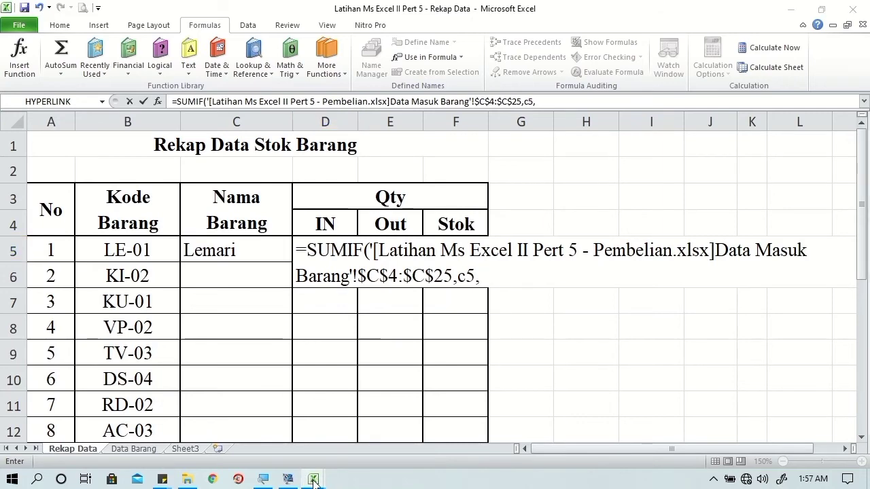
{"action": "mouse_move", "coordinate": [304, 481]}
{"action": "left_click", "coordinate": [299, 425]}
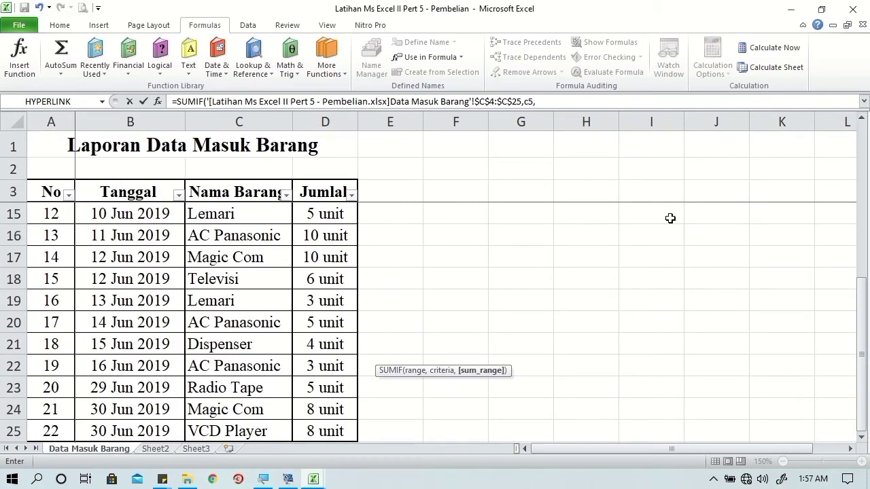
{"action": "scroll", "coordinate": [866, 300], "scroll_direction": "up", "scroll_amount": 4}
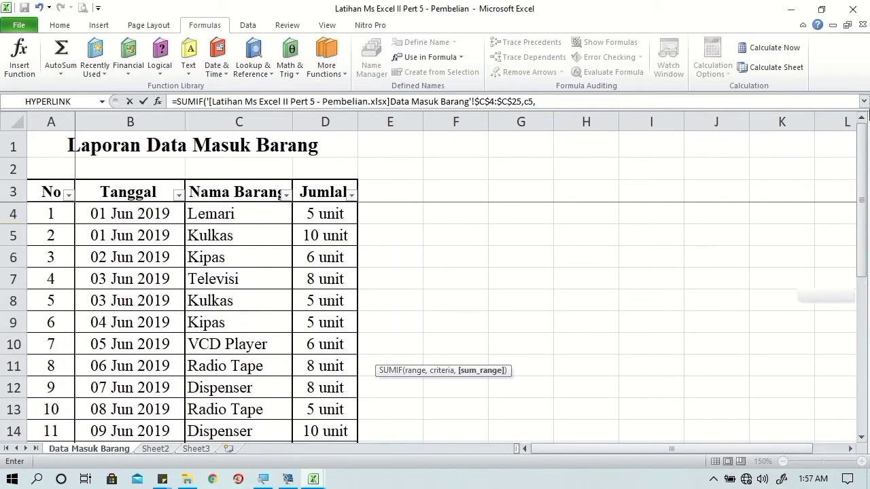
{"action": "left_click", "coordinate": [316, 214]}
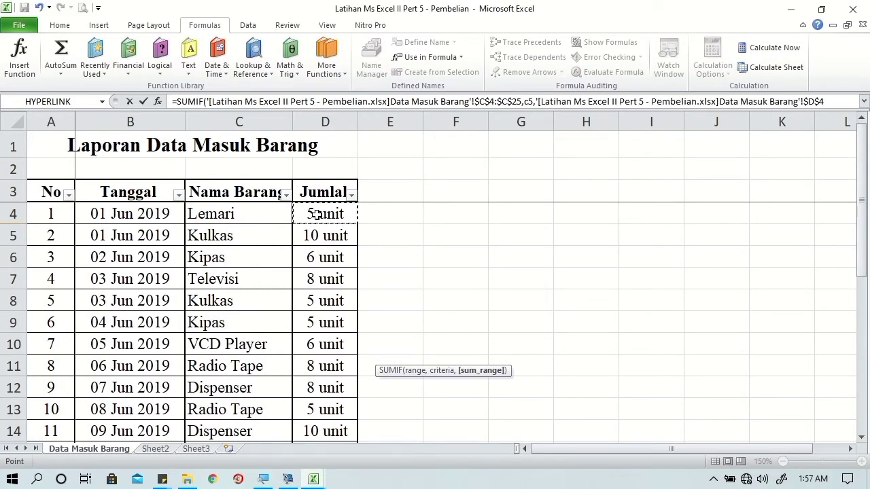
{"action": "key", "text": "ctrl+shift+Down"}
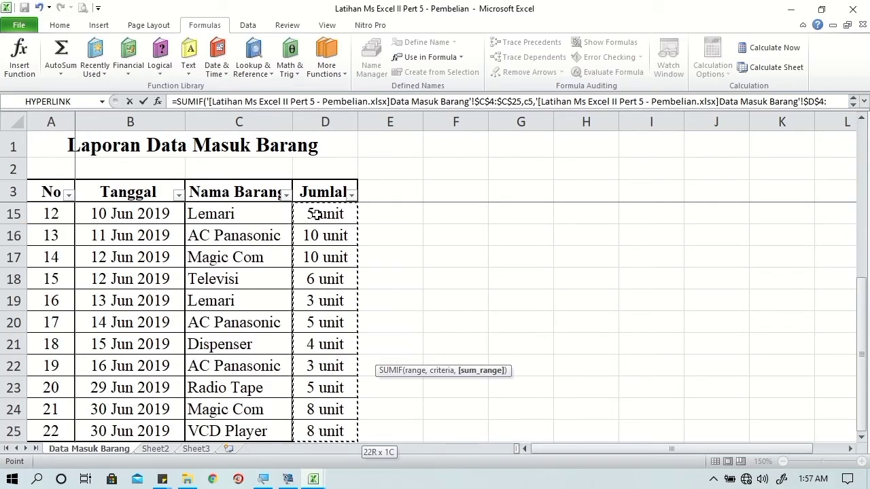
{"action": "key", "text": "Tab"}
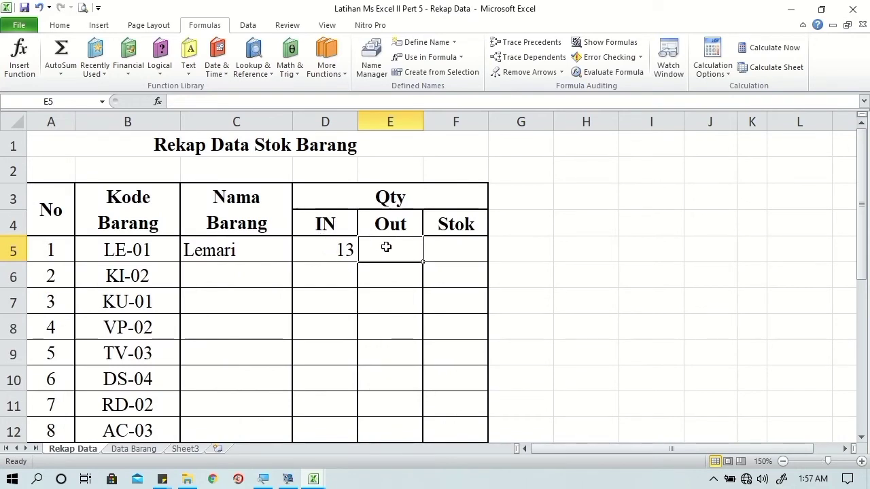
- Enter the stock formula =D5-E5 in F5
{"action": "left_click", "coordinate": [439, 240]}
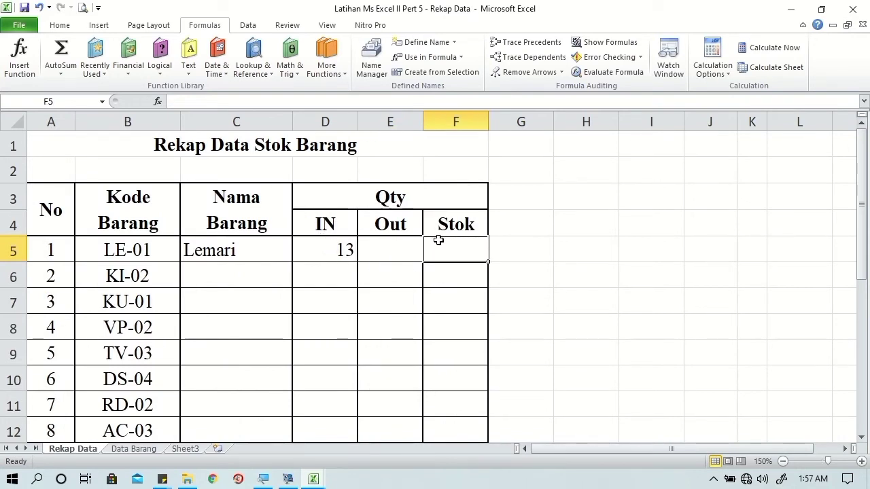
{"action": "type", "text": "="}
{"action": "key", "text": "Left"}
{"action": "key", "text": "Left"}
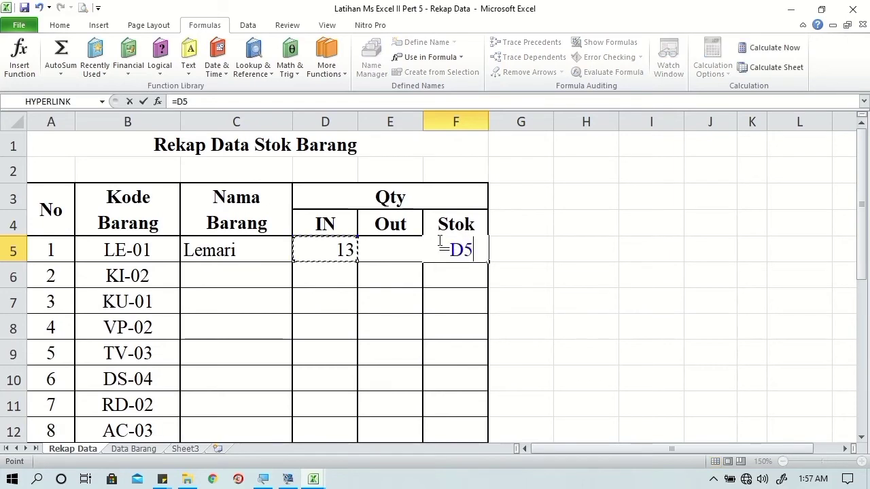
{"action": "type", "text": "-"}
{"action": "key", "text": "Left"}
{"action": "key", "text": "ctrl+Return"}
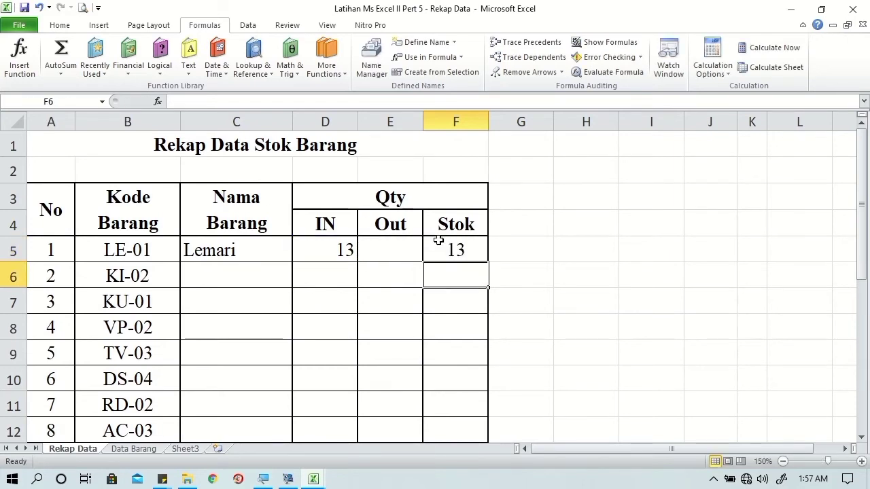
- In E5, SUMIF Penjualan's C4:C25 by C5, summing D4:D25, so Out is 8
{"action": "key", "text": "Left"}
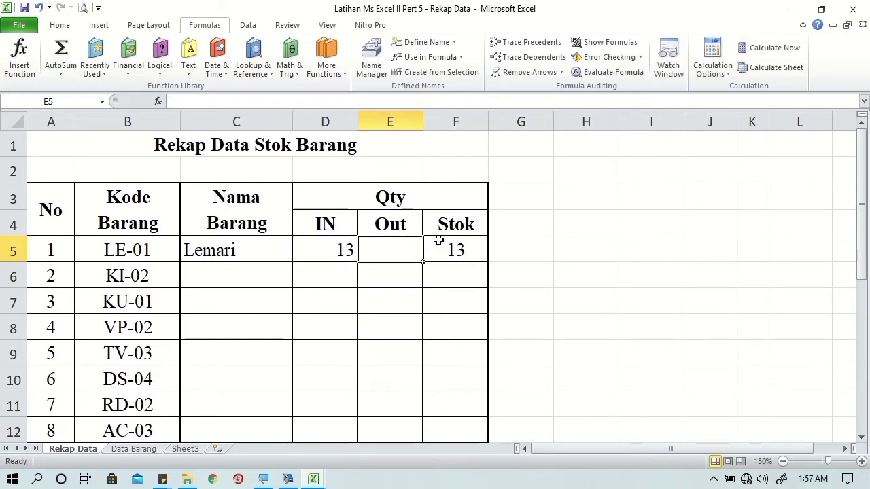
{"action": "type", "text": "="}
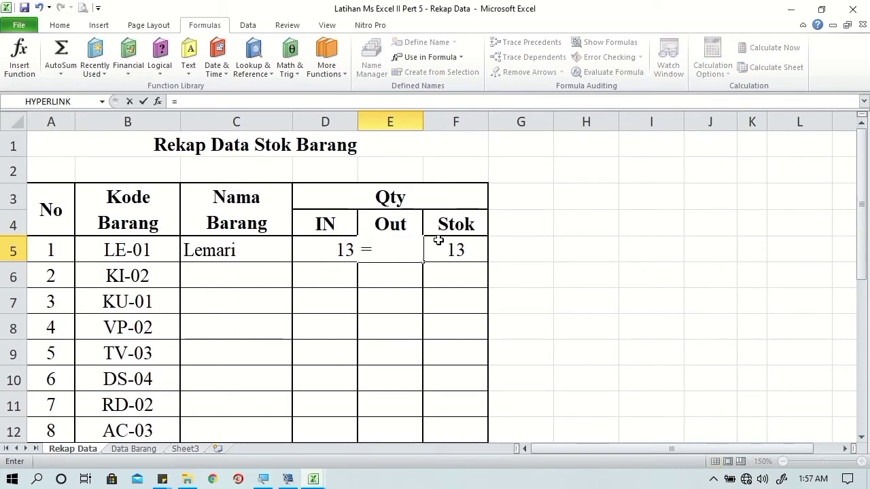
{"action": "type", "text": "sumi"}
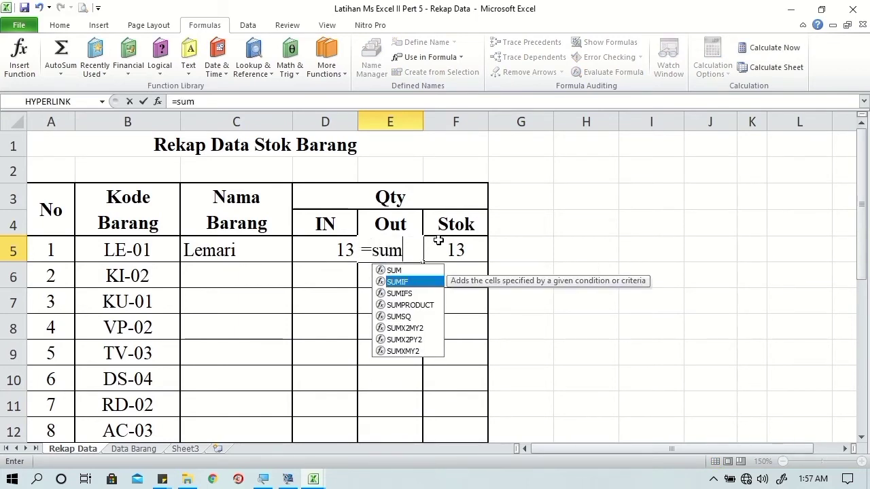
{"action": "key", "text": "Tab"}
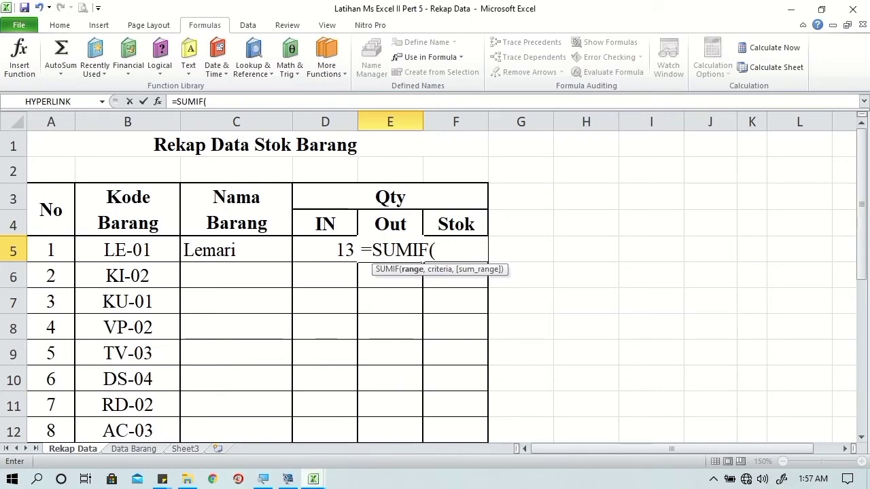
{"action": "left_click", "coordinate": [313, 479]}
{"action": "left_click", "coordinate": [220, 426]}
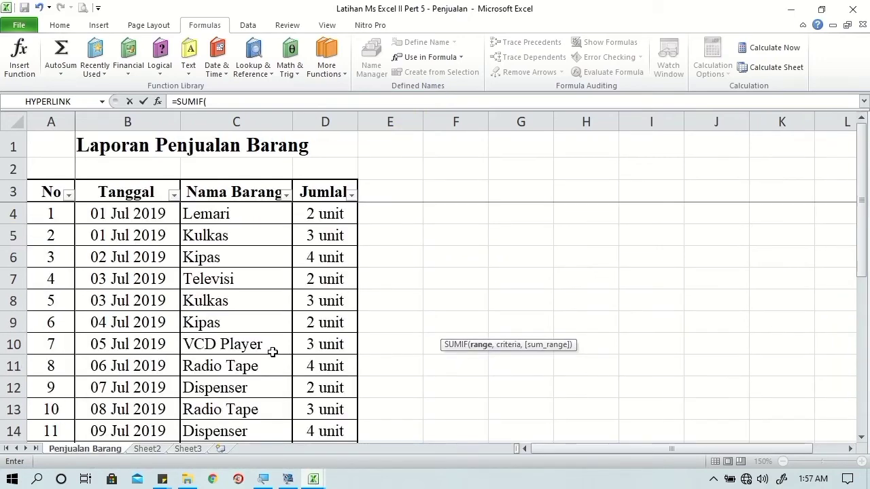
{"action": "left_click", "coordinate": [251, 211]}
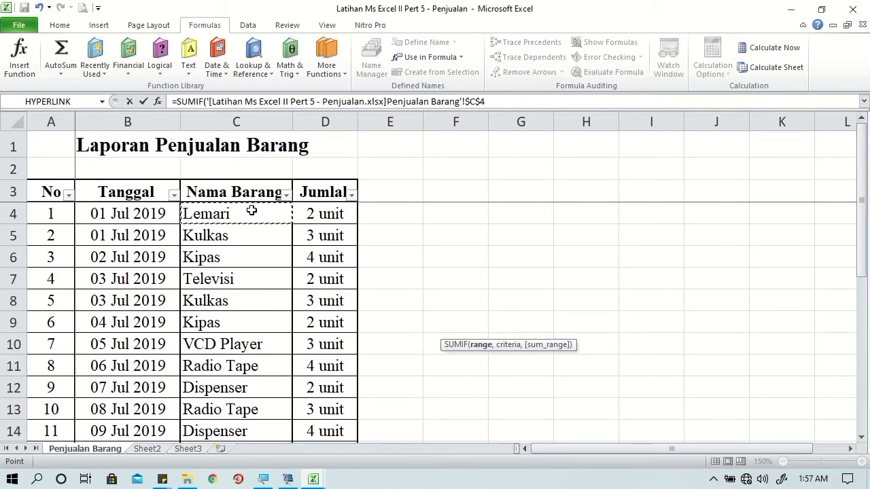
{"action": "key", "text": "ctrl+shift+Down"}
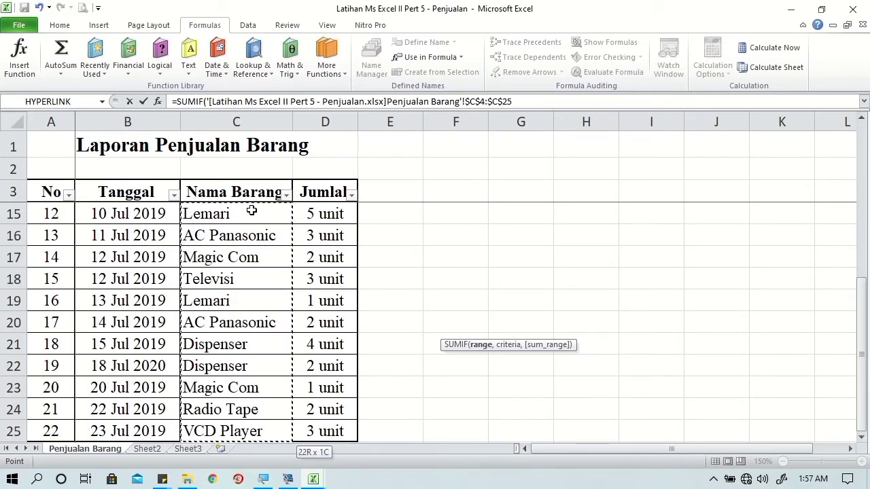
{"action": "type", "text": ",c"}
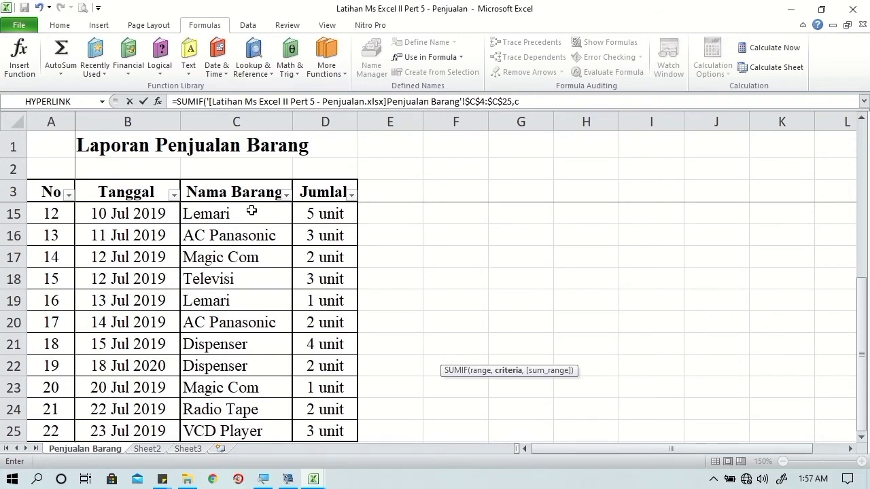
{"action": "type", "text": "5,"}
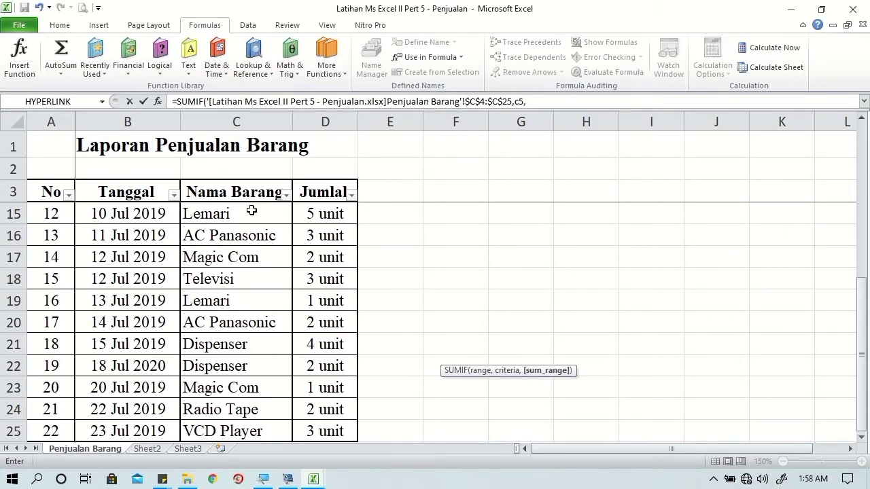
{"action": "left_click_drag", "start_coordinate": [862, 327], "coordinate": [862, 197]}
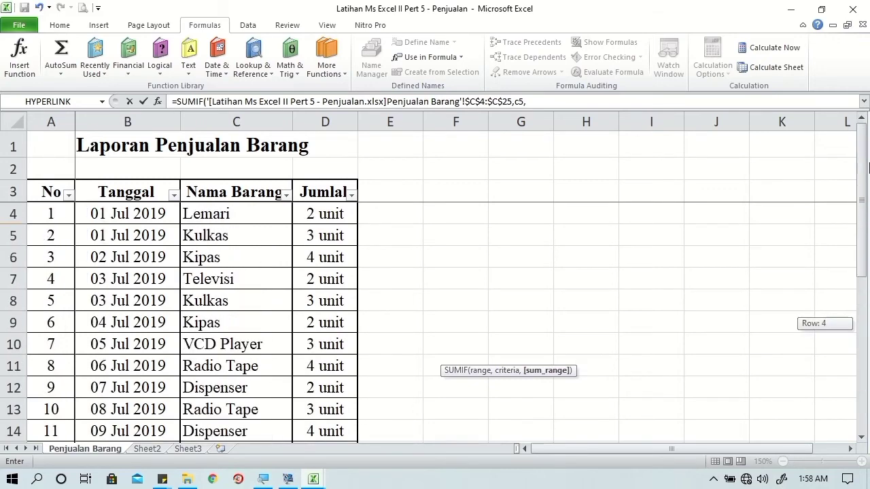
{"action": "left_click", "coordinate": [340, 215]}
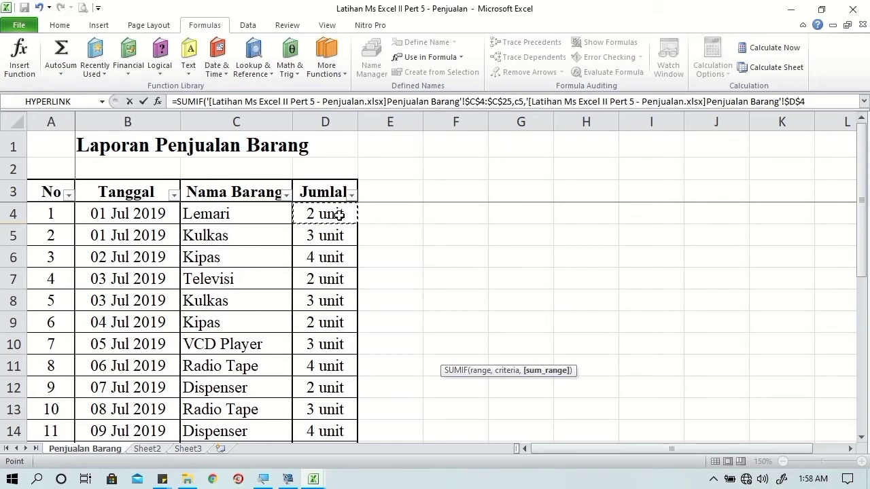
{"action": "key", "text": "ctrl+shift+Down"}
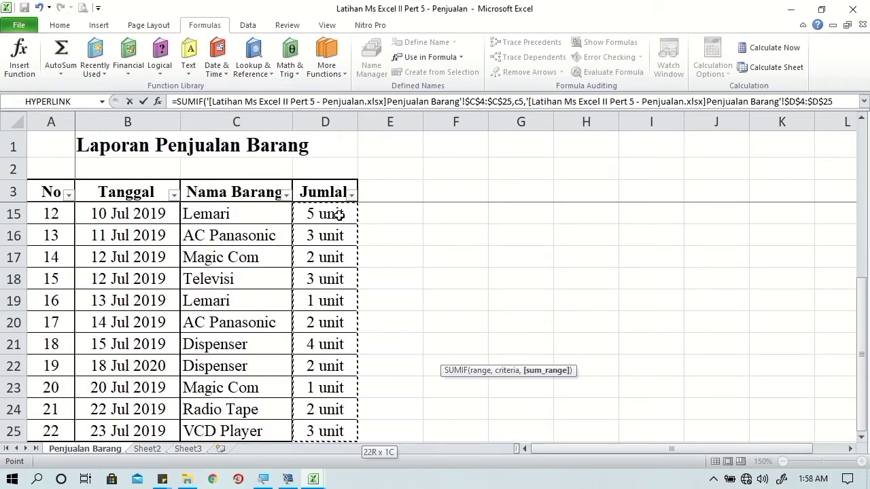
{"action": "key", "text": "Tab"}
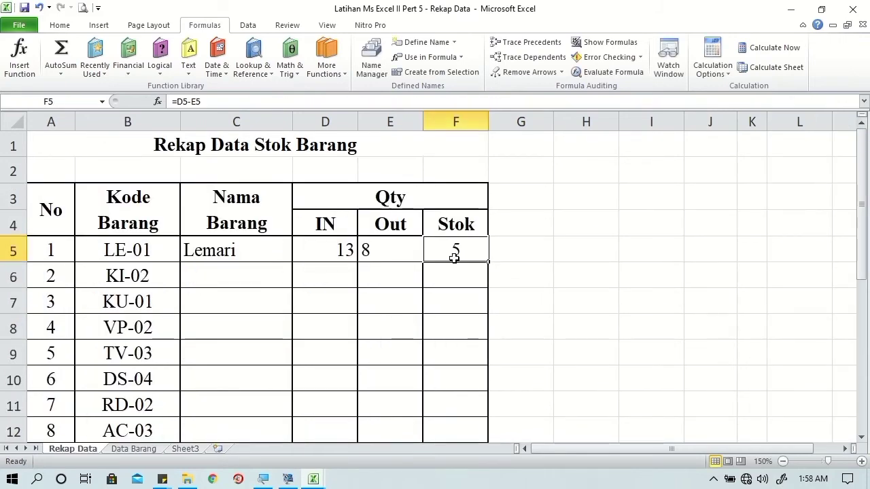
- Give D5:F5 the custom number format # "unit" so Lemari's values read 13 unit, 8 unit, 5 unit
{"action": "left_click_drag", "start_coordinate": [344, 251], "coordinate": [441, 248]}
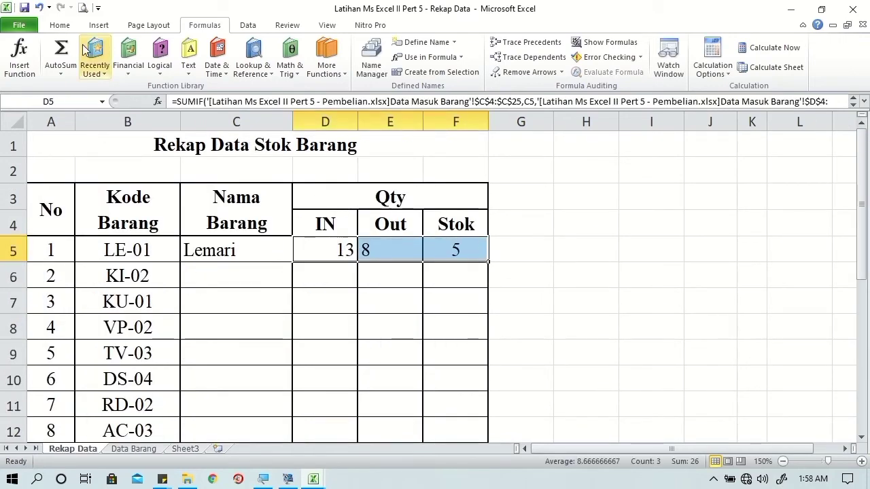
{"action": "left_click", "coordinate": [68, 25]}
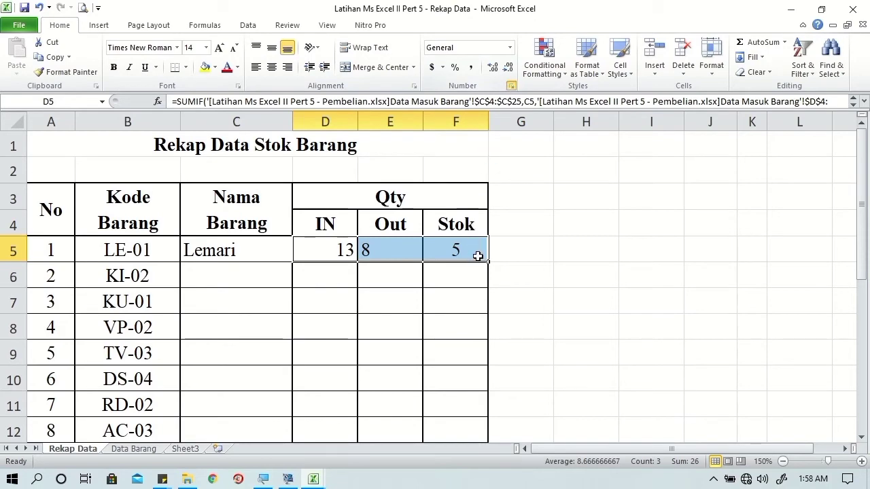
{"action": "key", "text": "ctrl+1"}
{"action": "left_click", "coordinate": [408, 213]}
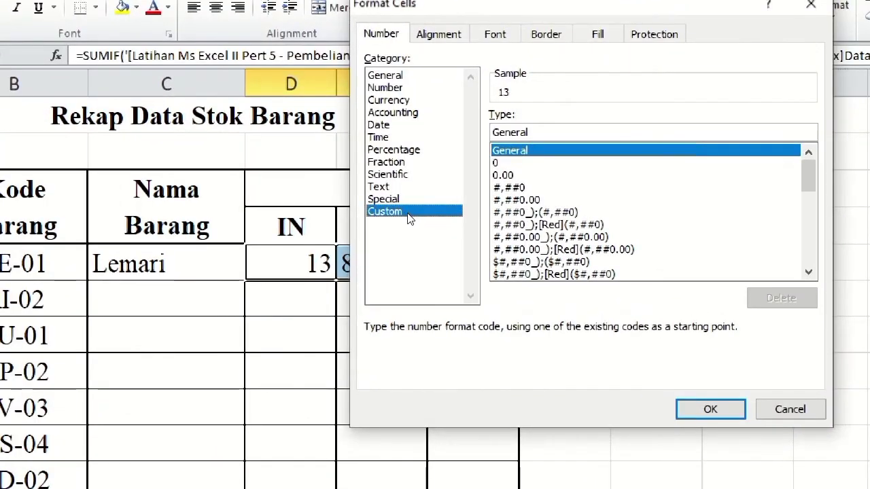
{"action": "key", "text": "Tab"}
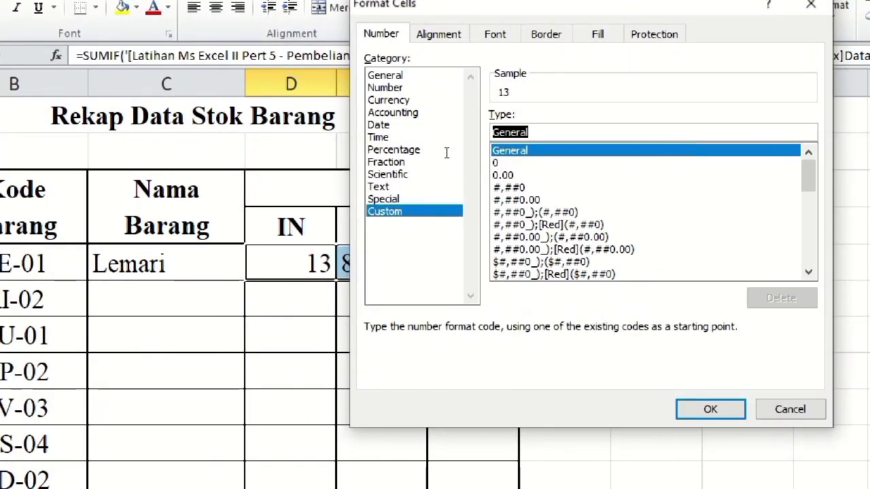
{"action": "type", "text": "#"}
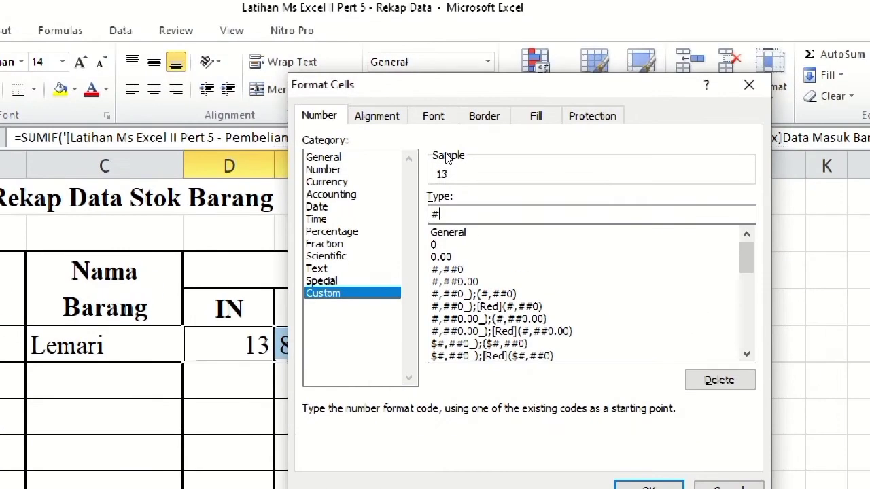
{"action": "type", "text": " \""}
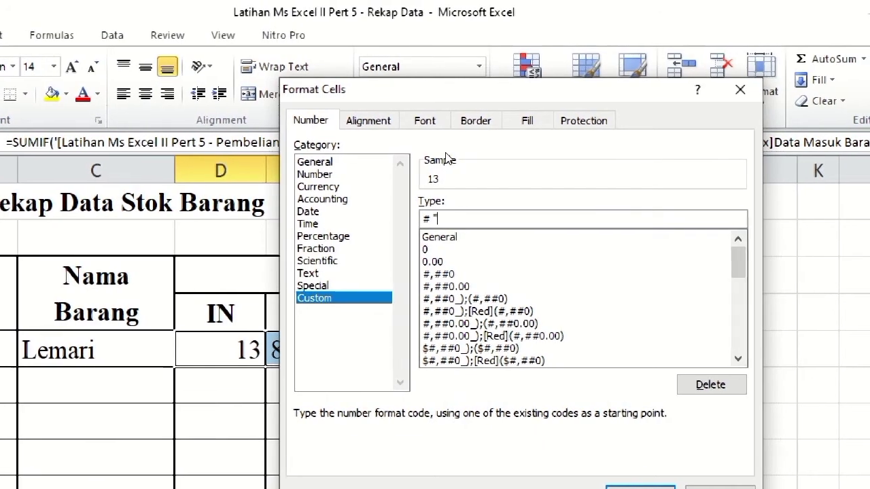
{"action": "type", "text": "uni"}
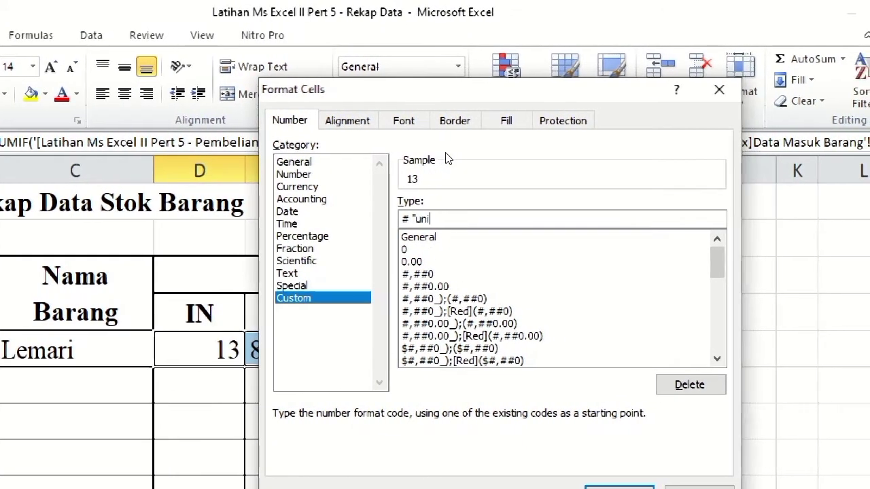
{"action": "type", "text": "t"}
{"action": "type", "text": "\""}
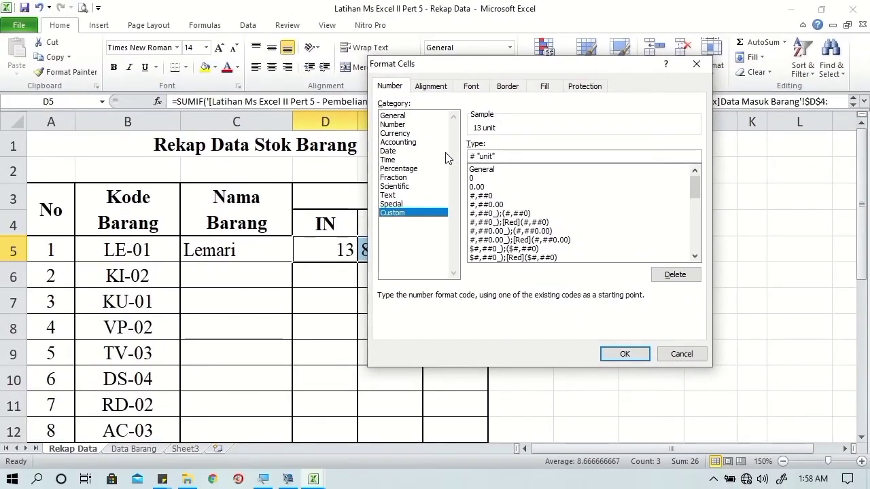
{"action": "left_click", "coordinate": [626, 353]}
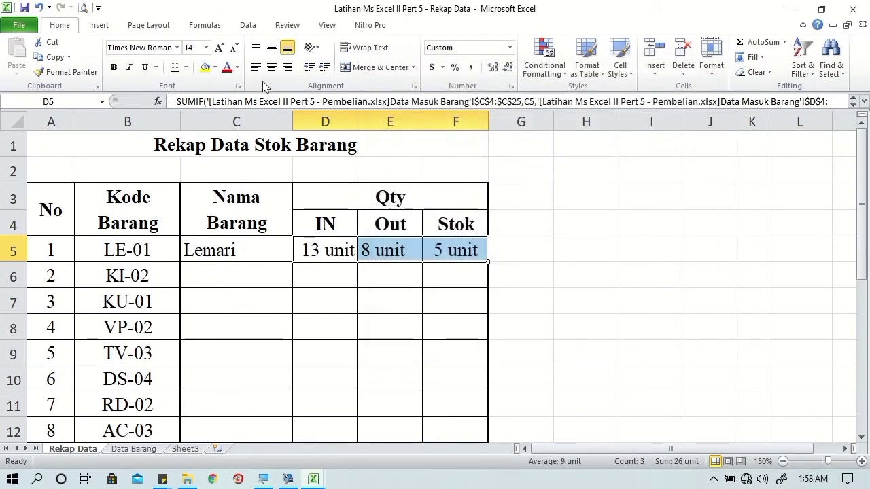
- Right-align the quantities and fill Lemari's row C5:F5 down through row 13 (Magic Com)
{"action": "left_click", "coordinate": [271, 67]}
{"action": "left_click", "coordinate": [288, 66]}
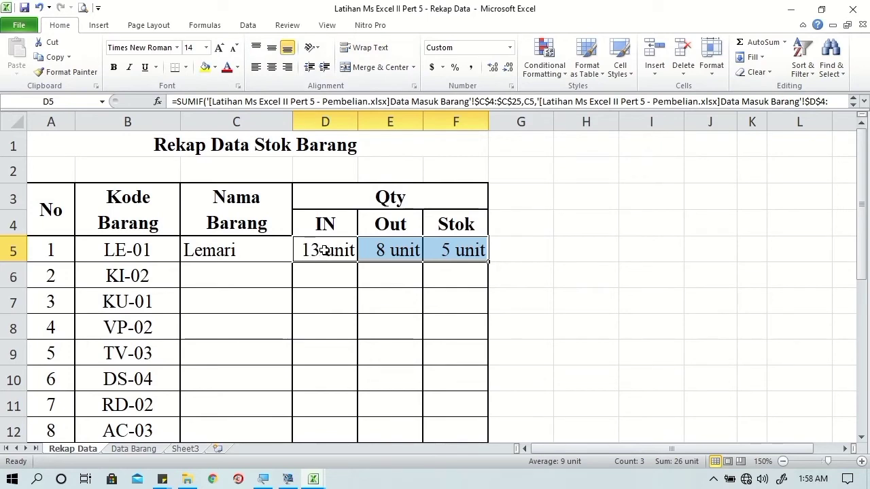
{"action": "left_click", "coordinate": [279, 248]}
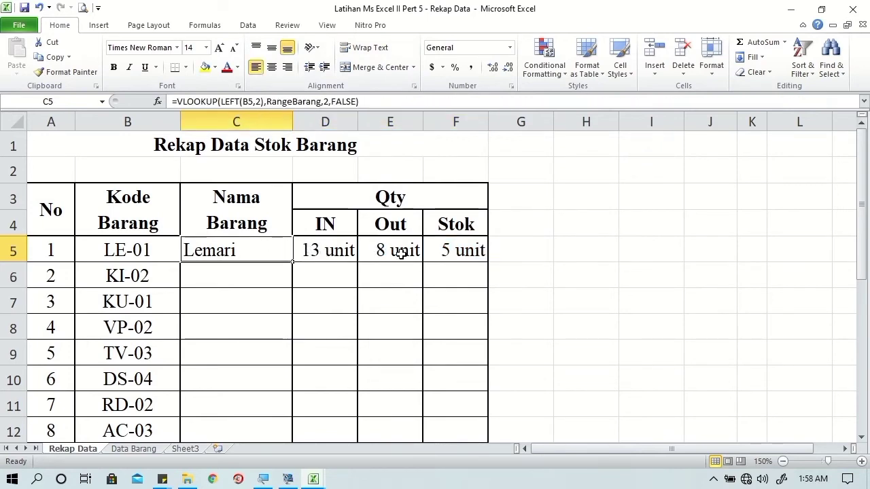
{"action": "left_click", "coordinate": [462, 251], "text": "shift"}
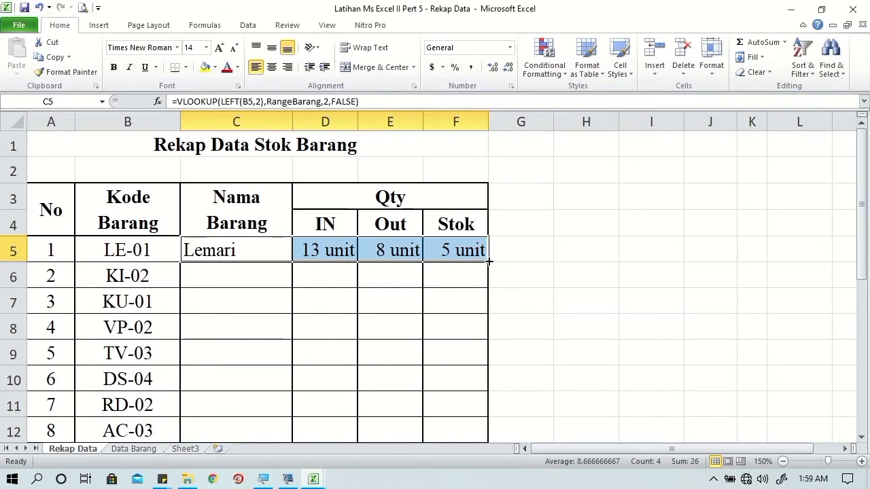
{"action": "left_click_drag", "start_coordinate": [488, 261], "coordinate": [479, 415]}
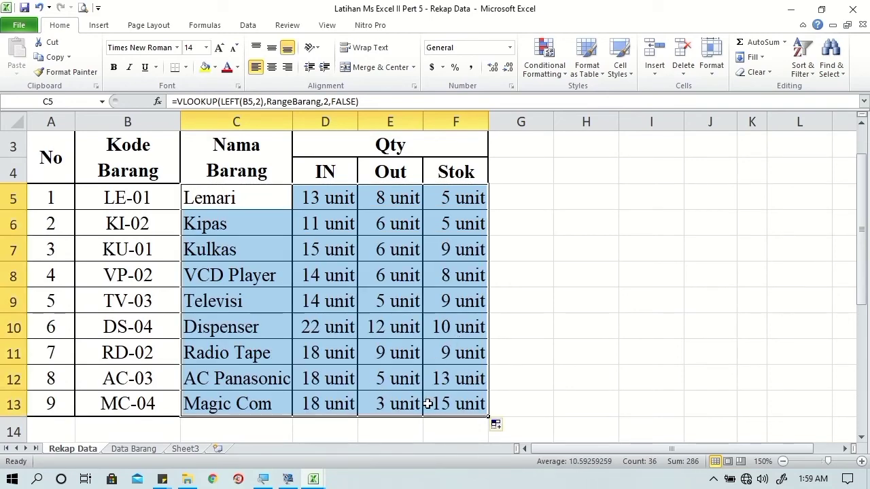
{"action": "left_click", "coordinate": [503, 381]}
- Add a bottom border under the Magic Com row, C13:F13
{"action": "left_click_drag", "start_coordinate": [253, 404], "coordinate": [433, 404]}
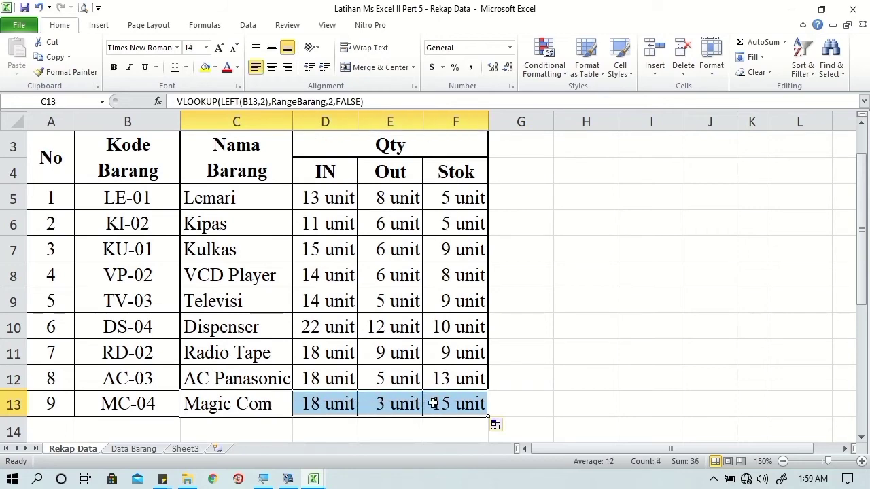
{"action": "right_click", "coordinate": [433, 404]}
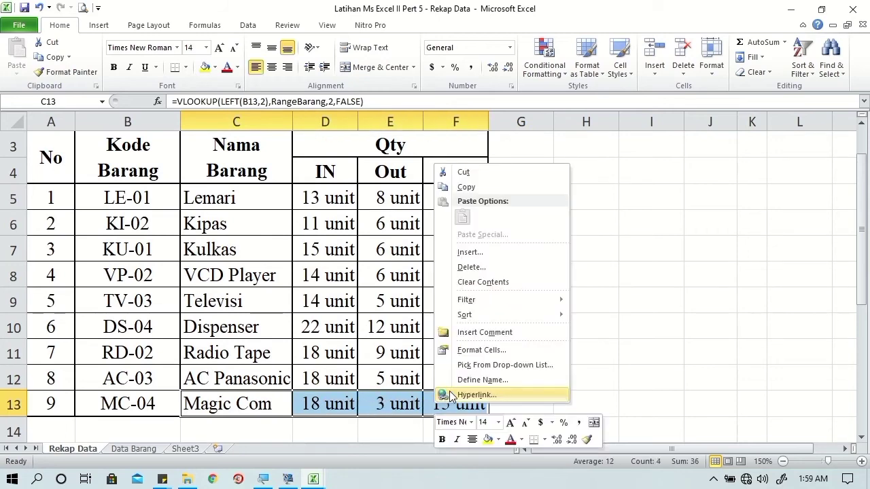
{"action": "left_click", "coordinate": [476, 351]}
{"action": "left_click", "coordinate": [448, 186]}
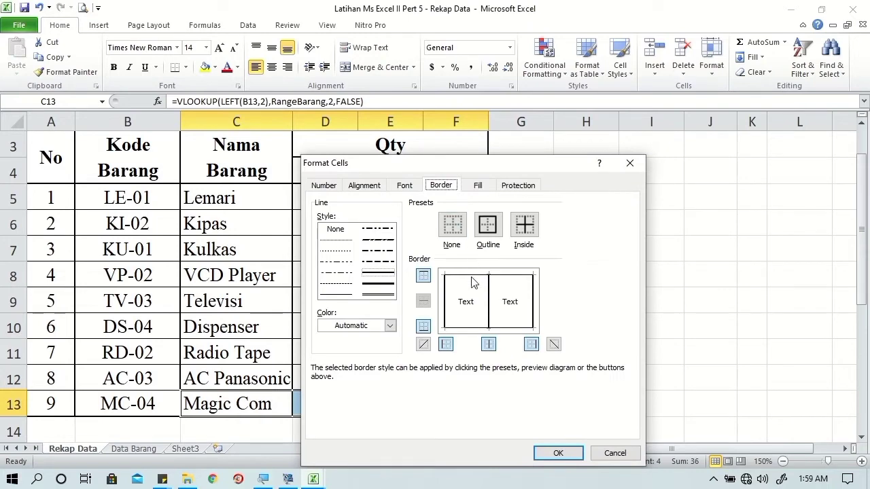
{"action": "left_click", "coordinate": [456, 329]}
{"action": "left_click", "coordinate": [559, 454]}
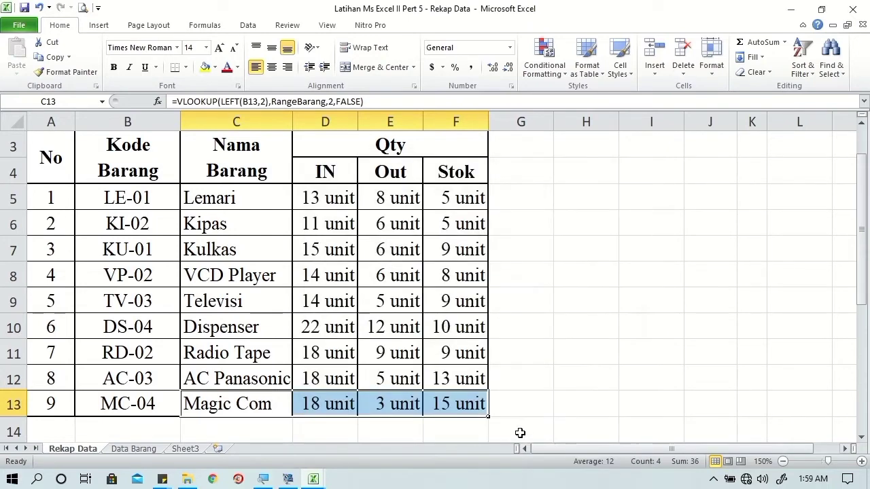
{"action": "left_click", "coordinate": [523, 390]}
{"action": "left_click_drag", "start_coordinate": [862, 255], "coordinate": [862, 234]}
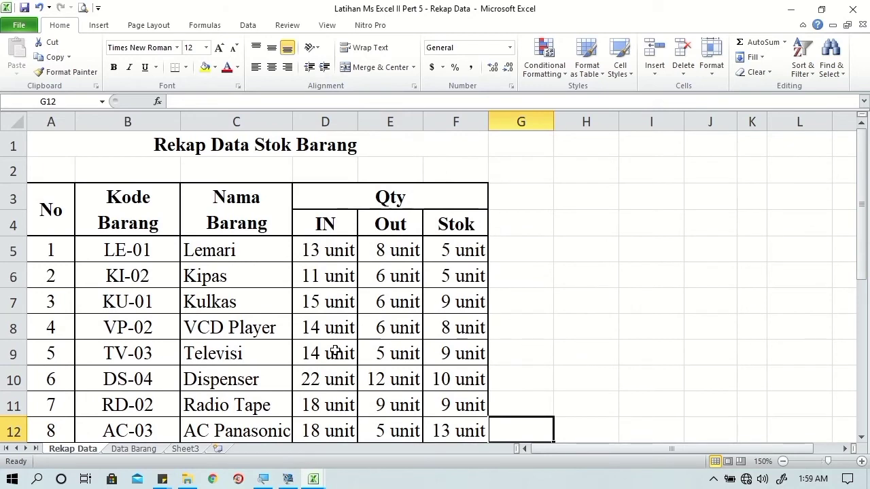
{"action": "left_click", "coordinate": [213, 253]}
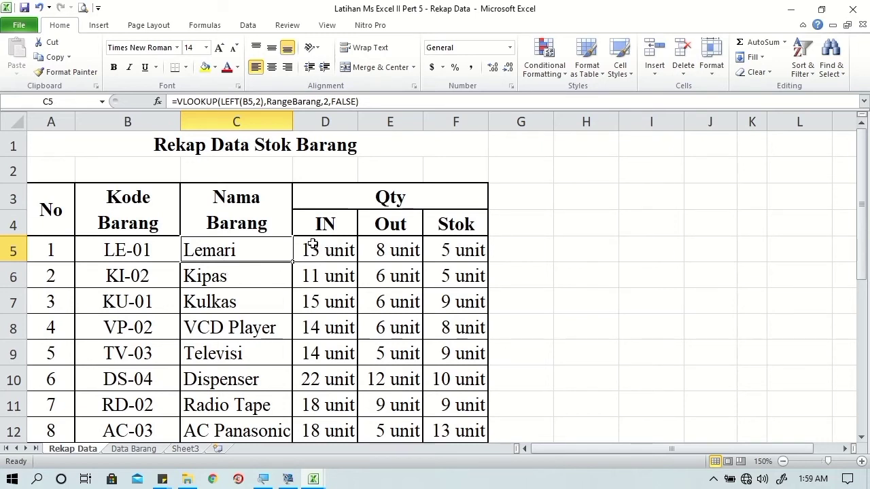
{"action": "left_click", "coordinate": [53, 198]}
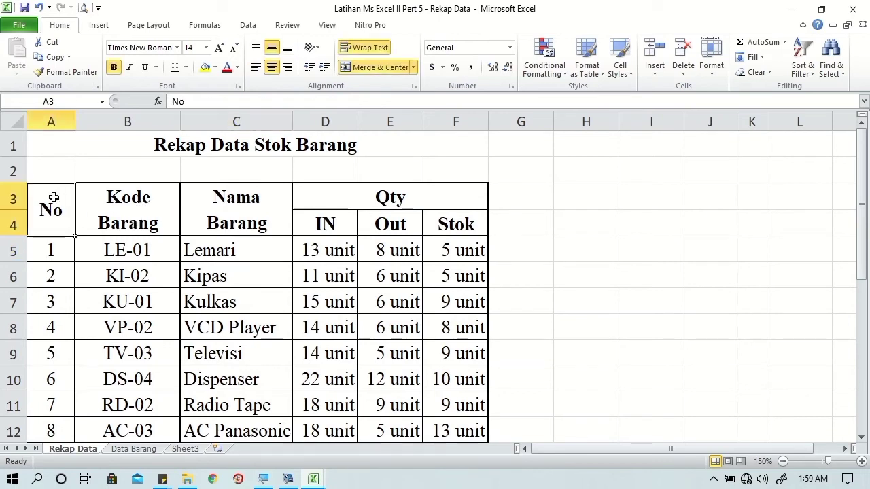
{"action": "left_click", "coordinate": [114, 206]}
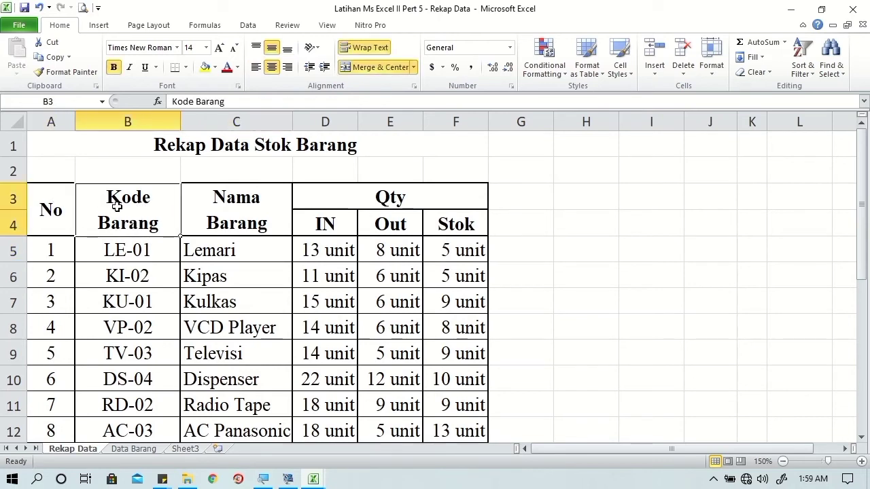
{"action": "left_click", "coordinate": [229, 201]}
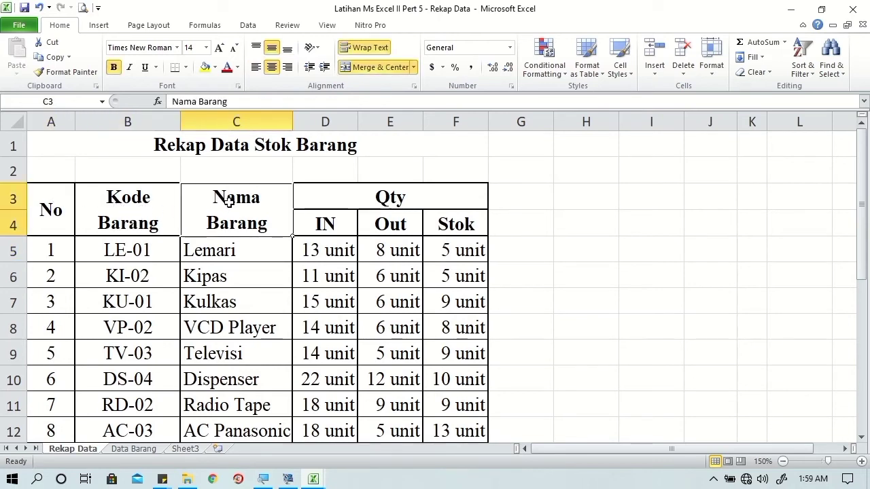
{"action": "left_click", "coordinate": [311, 248]}
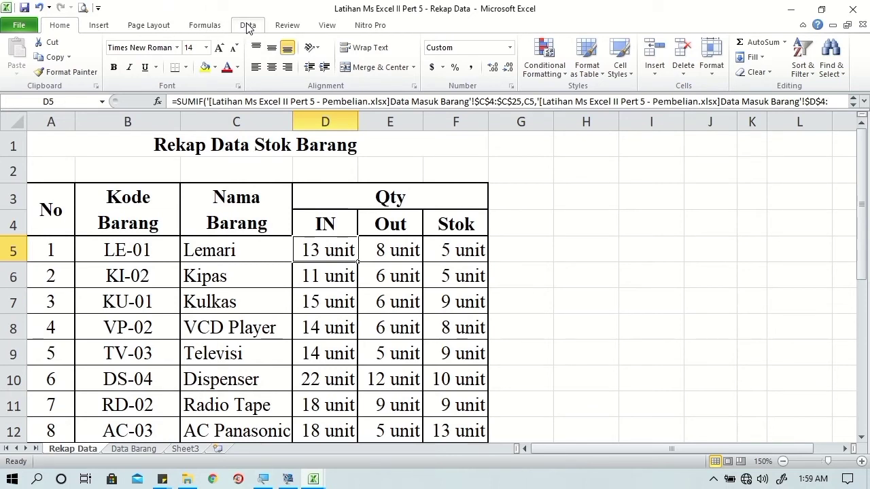
- Freeze panes at D5, then scroll down and sideways to confirm the headers and columns A–C stay fixed
{"action": "left_click", "coordinate": [325, 25]}
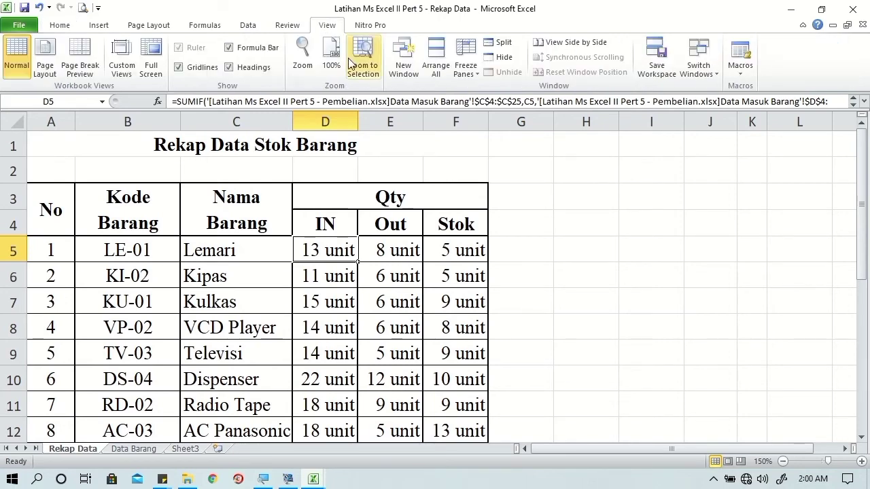
{"action": "left_click", "coordinate": [476, 67]}
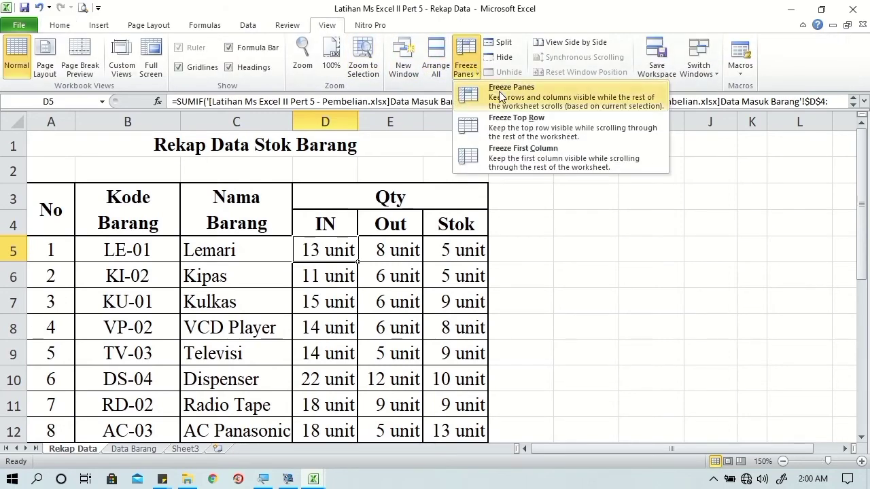
{"action": "left_click", "coordinate": [499, 91]}
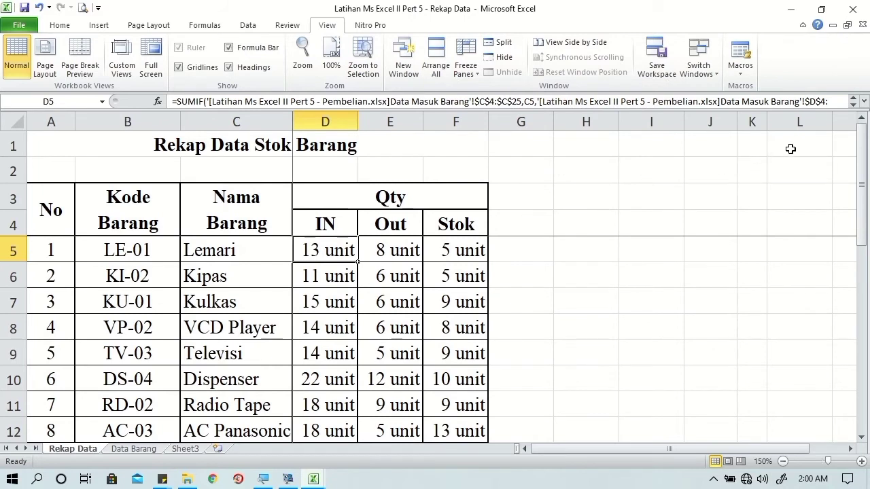
{"action": "mouse_move", "coordinate": [862, 184]}
{"action": "left_mouse_down"}
{"action": "mouse_move", "coordinate": [862, 241]}
{"action": "mouse_move", "coordinate": [862, 184]}
{"action": "left_mouse_up"}
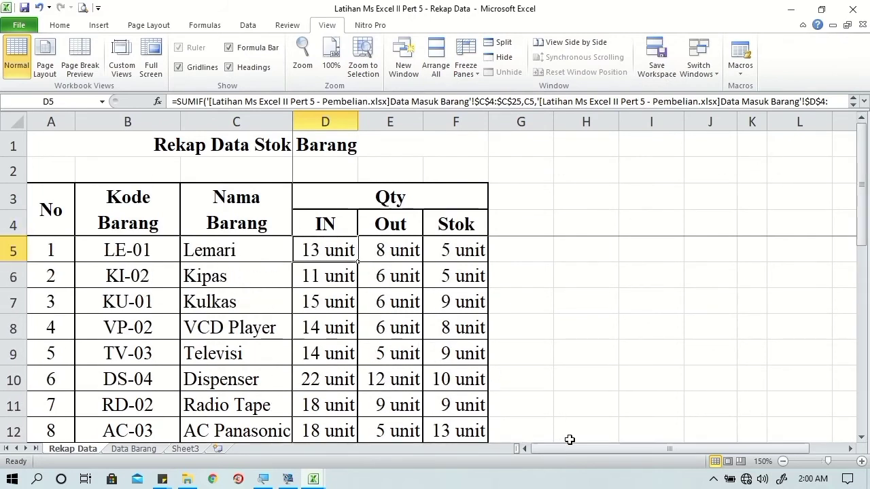
{"action": "left_click_drag", "start_coordinate": [572, 449], "coordinate": [607, 448]}
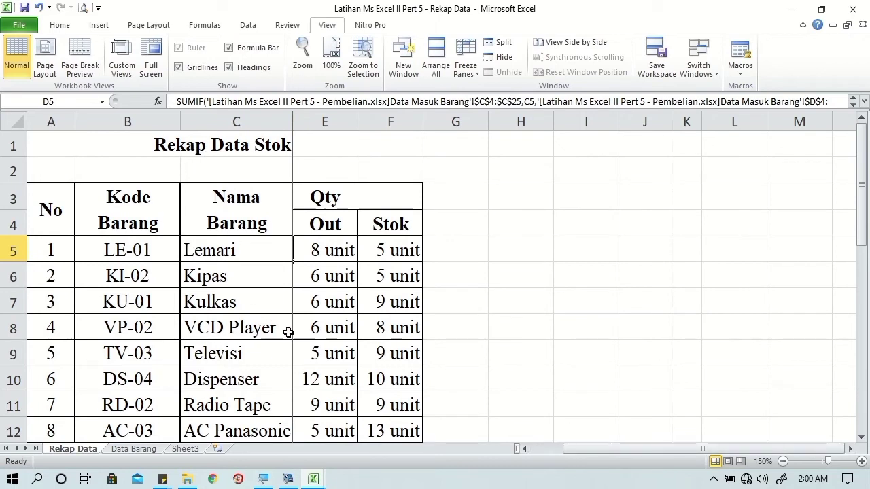
{"action": "left_click_drag", "start_coordinate": [595, 449], "coordinate": [526, 448]}
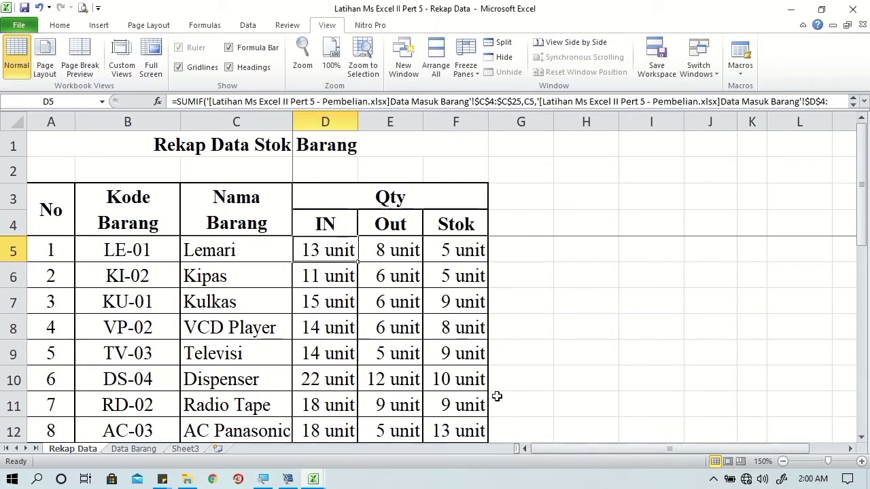
- Inspect D5's SUMIF link to Pembelian, then switch to the Pembelian workbook and close it
{"action": "double_click", "coordinate": [340, 253]}
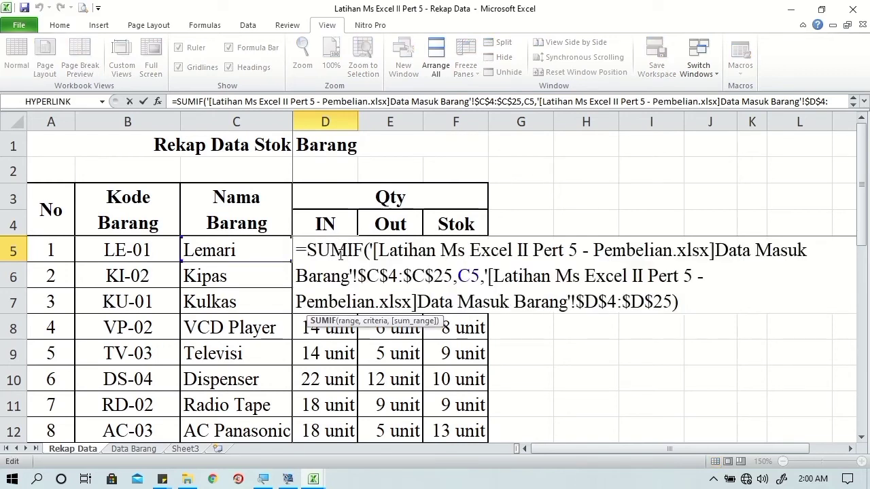
{"action": "left_click", "coordinate": [379, 252]}
{"action": "left_click", "coordinate": [674, 251], "text": "shift"}
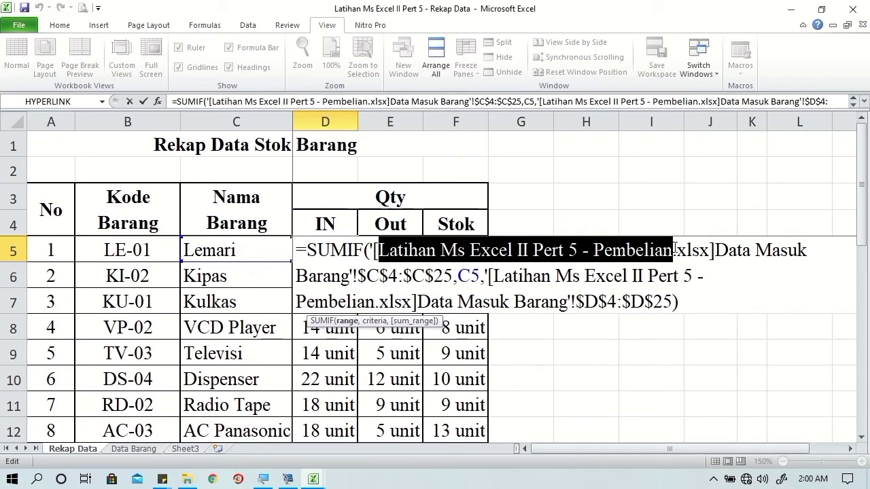
{"action": "key", "text": "Return"}
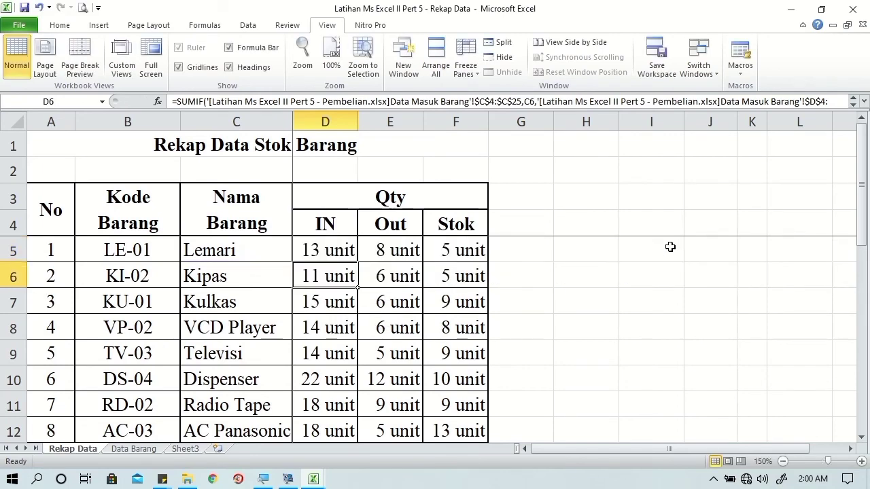
{"action": "mouse_move", "coordinate": [313, 480]}
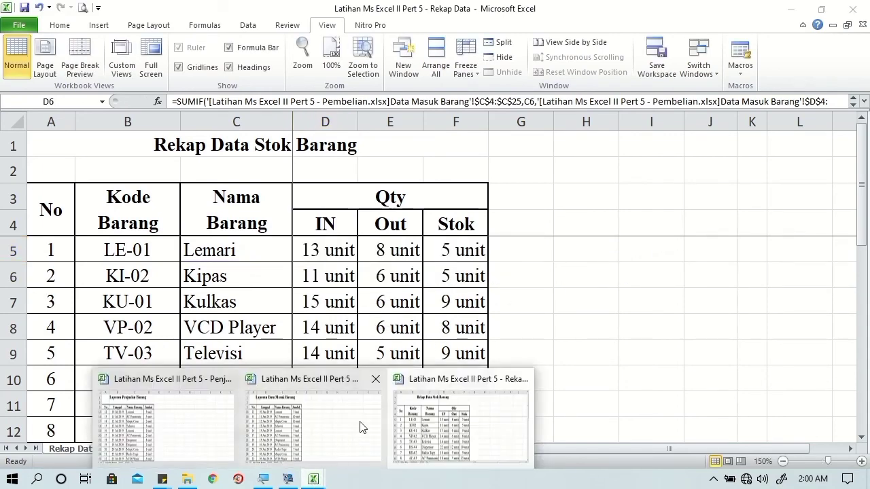
{"action": "left_click", "coordinate": [342, 416]}
{"action": "left_click", "coordinate": [375, 322]}
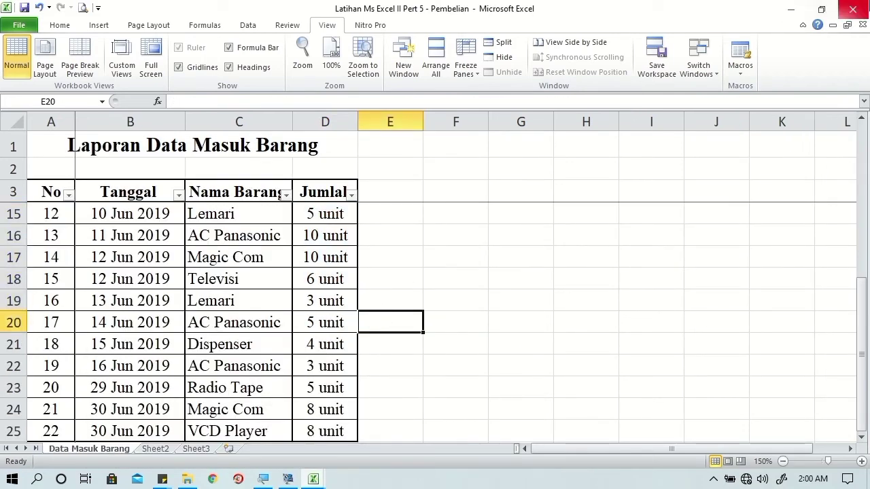
{"action": "left_click", "coordinate": [860, 8]}
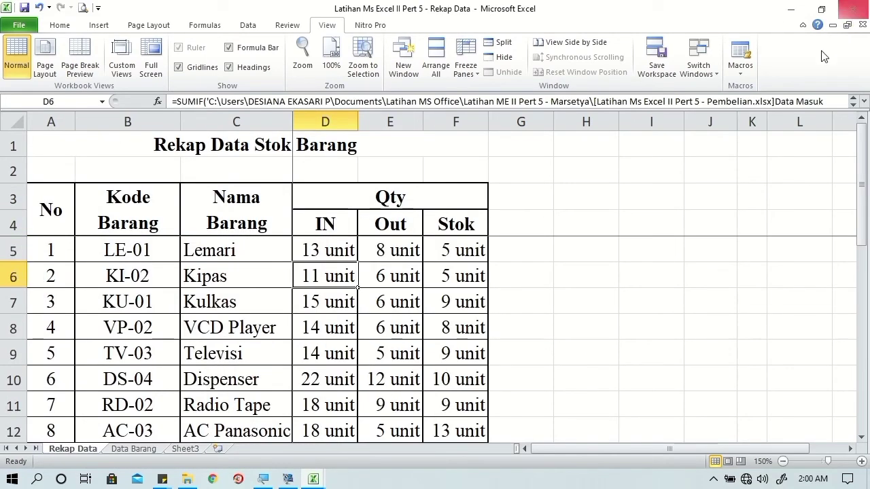
- Re-inspect D5's formula, which now shows Pembelian's full folder path, leaving it unchanged
{"action": "double_click", "coordinate": [325, 249]}
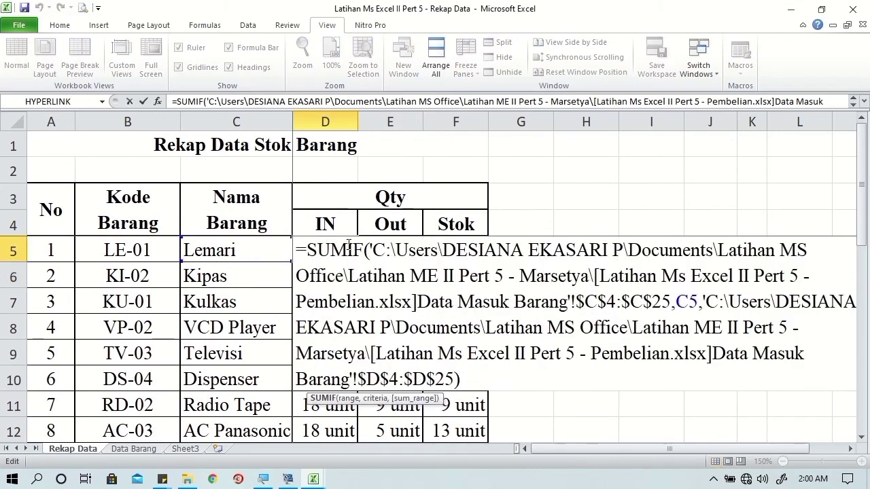
{"action": "left_click", "coordinate": [371, 250]}
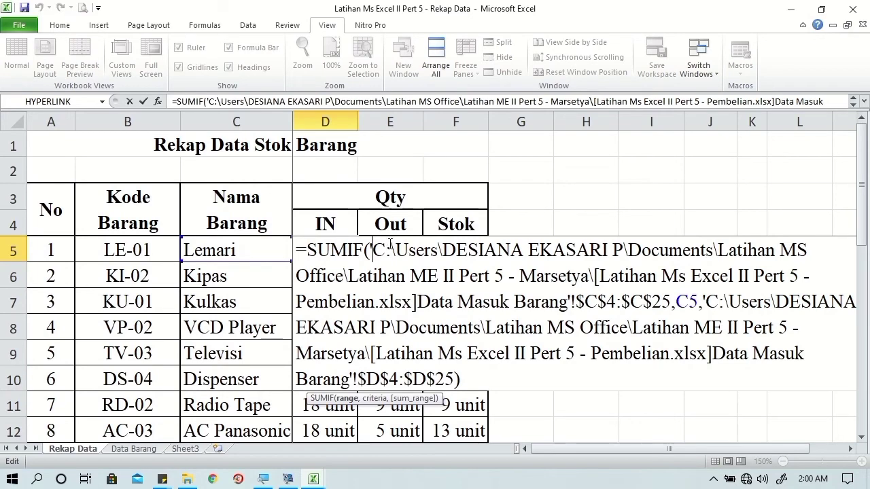
{"action": "left_click", "coordinate": [590, 277], "text": "shift"}
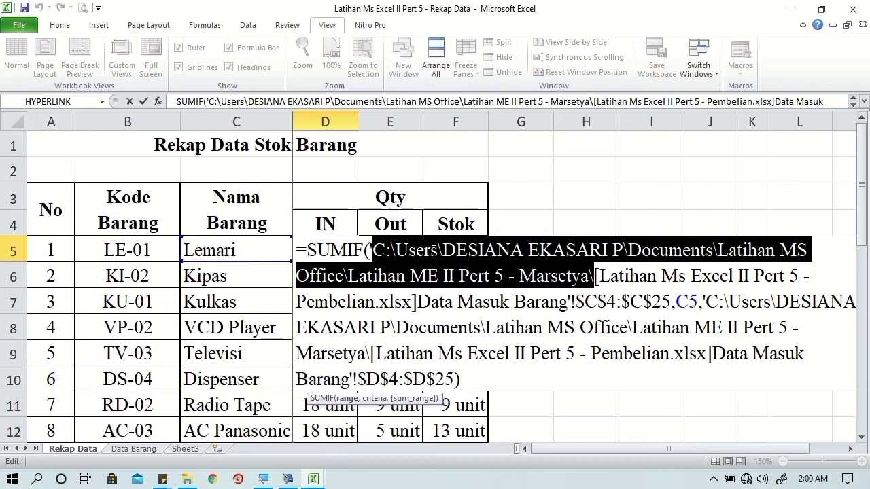
{"action": "left_click", "coordinate": [600, 276]}
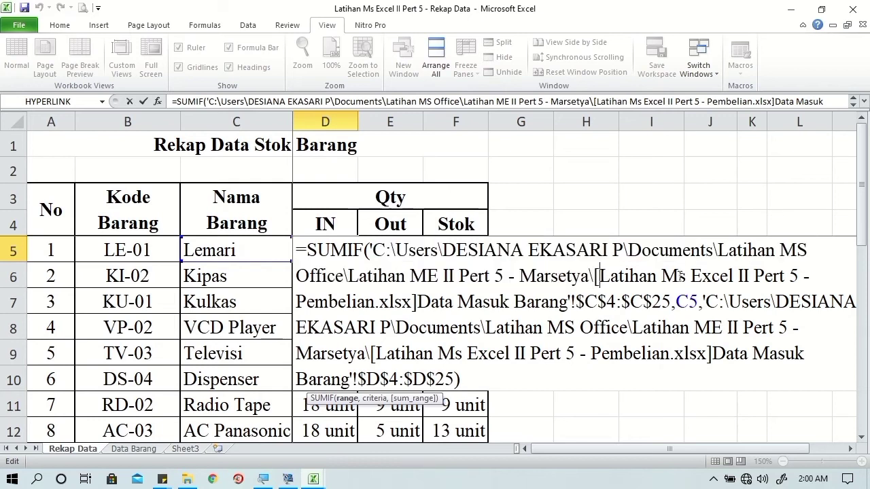
{"action": "left_click", "coordinate": [375, 301], "text": "shift"}
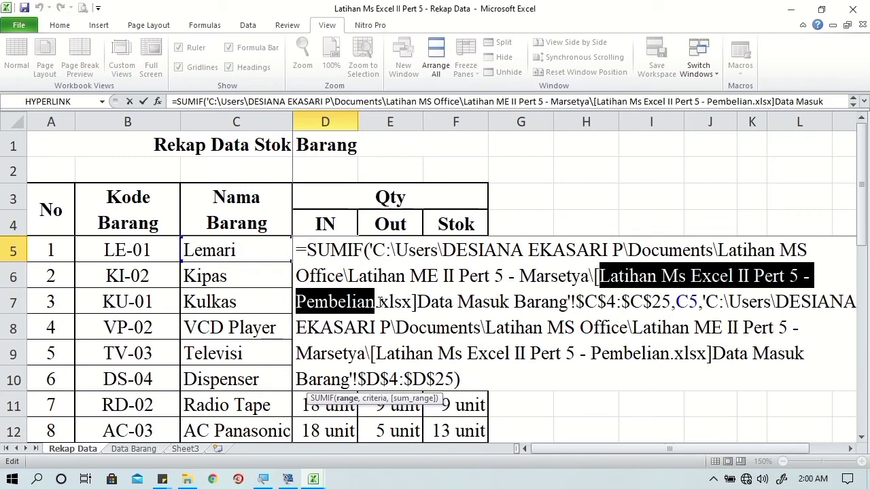
{"action": "key", "text": "Return"}
{"action": "left_click", "coordinate": [333, 246]}
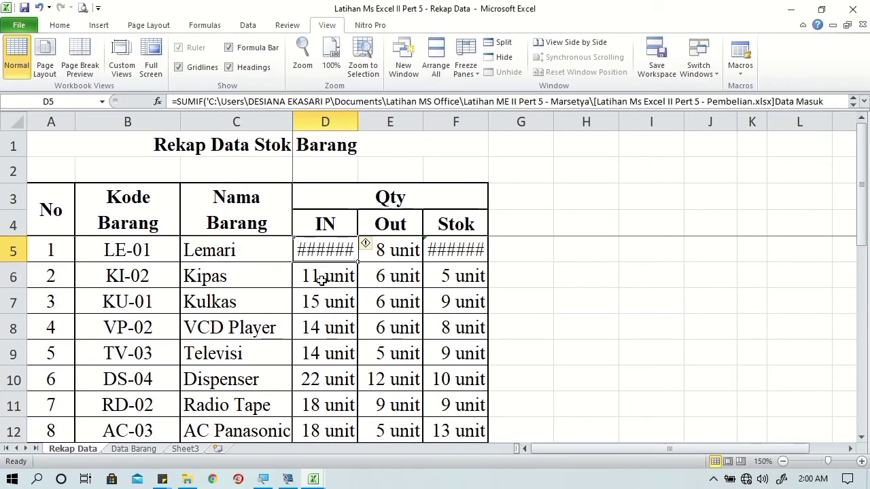
- Reopen Pembelian from File Explorer and return to the Rekap Data workbook
{"action": "left_click", "coordinate": [188, 479]}
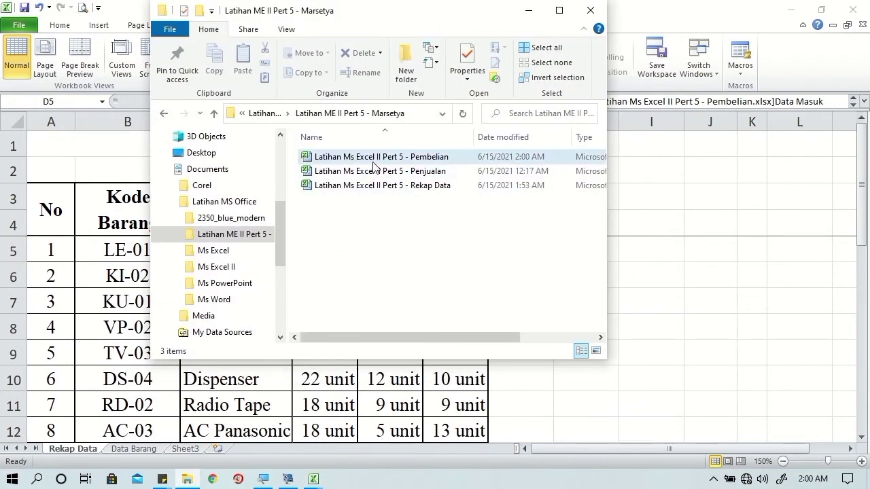
{"action": "double_click", "coordinate": [375, 157]}
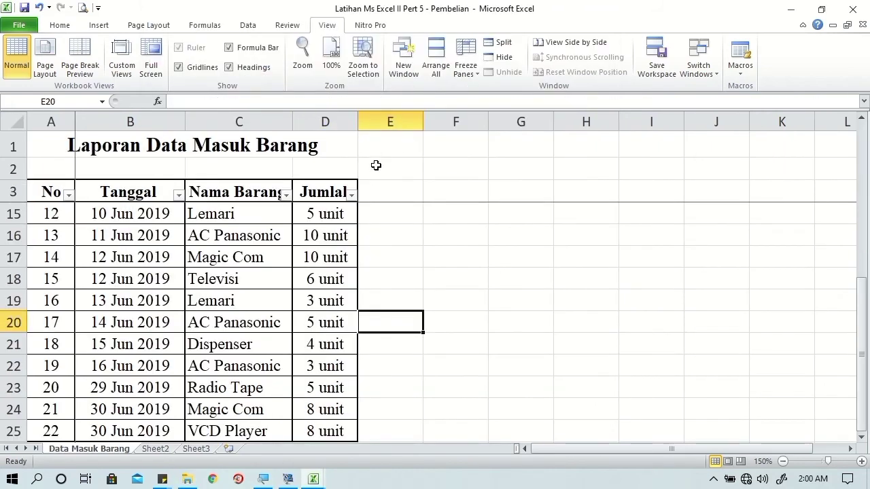
{"action": "left_click", "coordinate": [320, 479]}
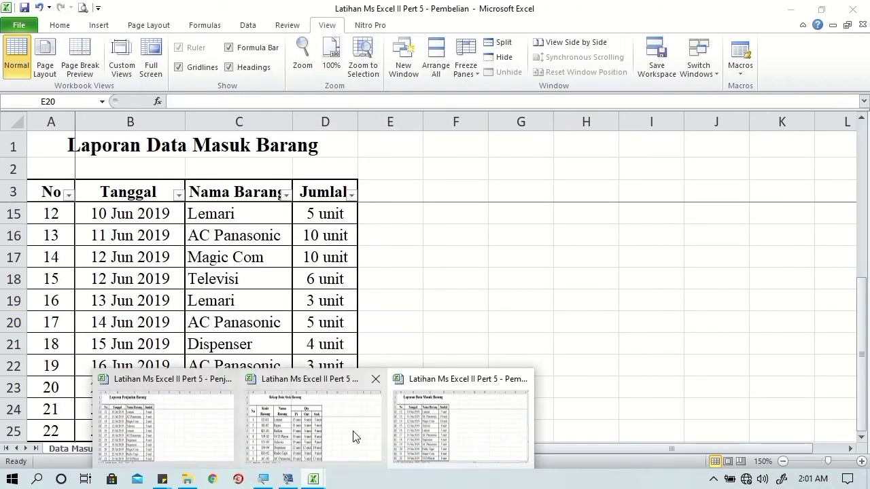
{"action": "left_click", "coordinate": [312, 421]}
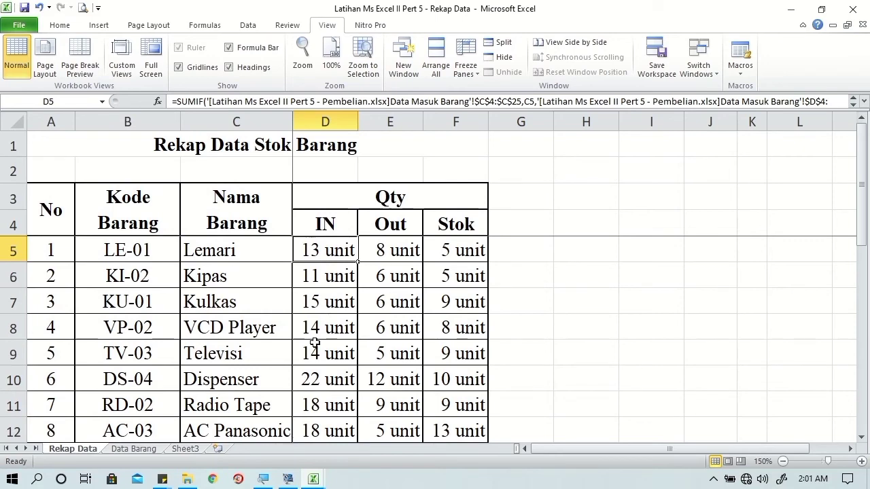
- Change Pembelian's first Lemari quantity in D4 to 7 and check Rekap Data's update
{"action": "mouse_move", "coordinate": [325, 478]}
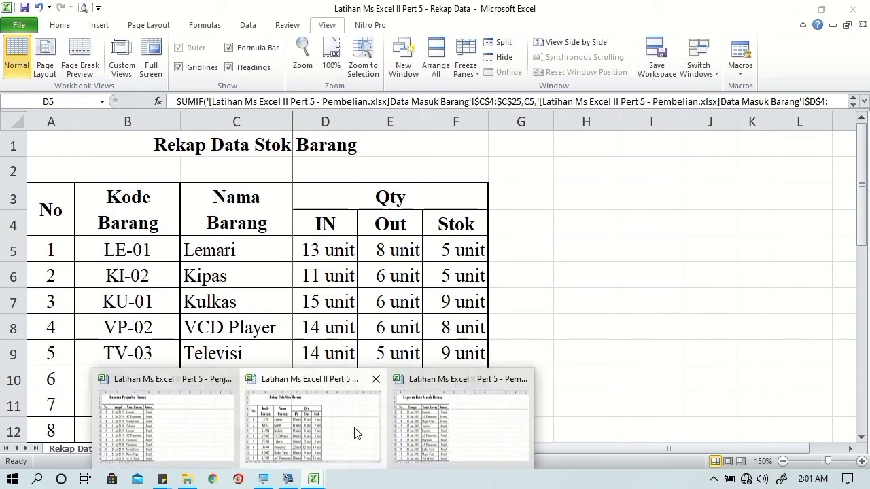
{"action": "left_click", "coordinate": [408, 414]}
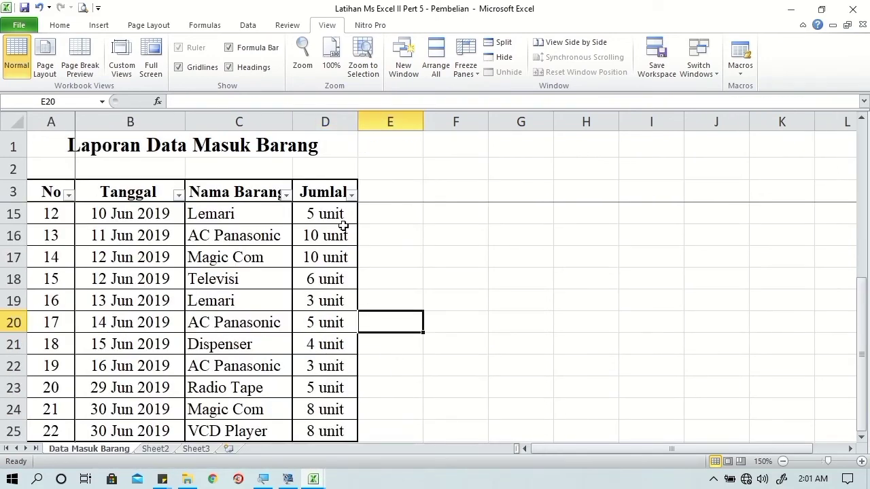
{"action": "left_click_drag", "start_coordinate": [856, 313], "coordinate": [856, 258]}
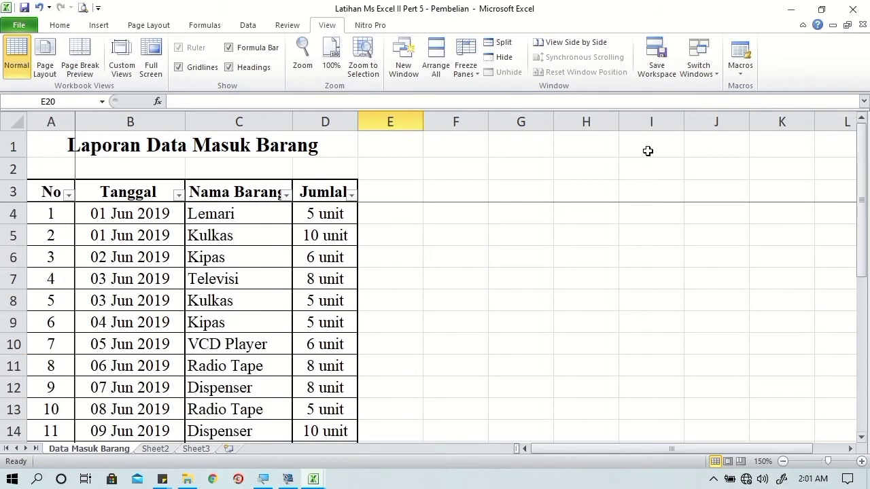
{"action": "left_click", "coordinate": [314, 217]}
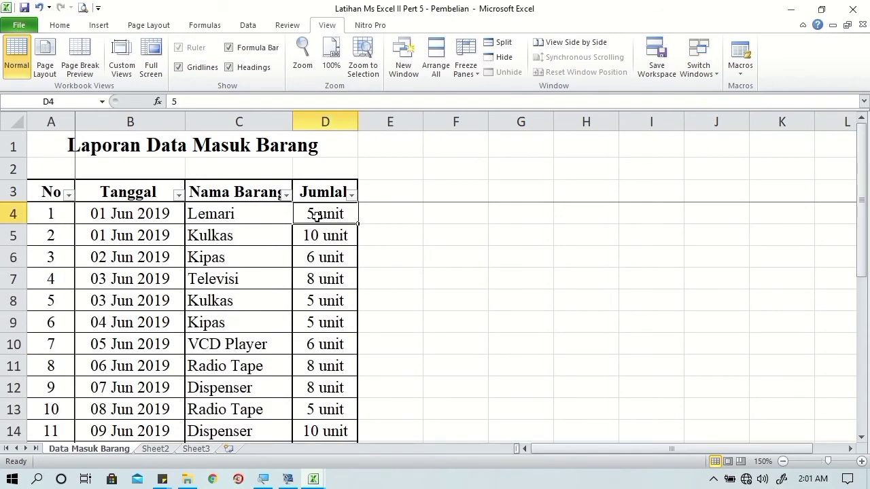
{"action": "type", "text": "7"}
{"action": "key", "text": "Tab"}
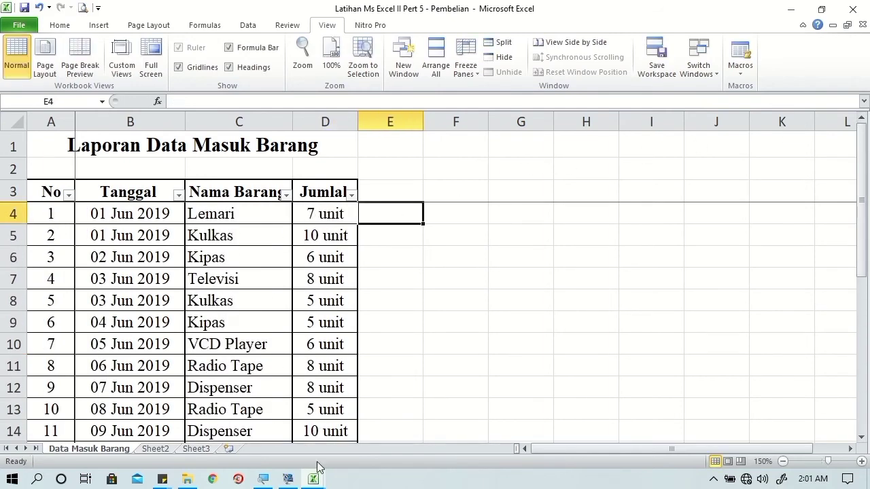
{"action": "mouse_move", "coordinate": [316, 479]}
{"action": "left_click", "coordinate": [318, 442]}
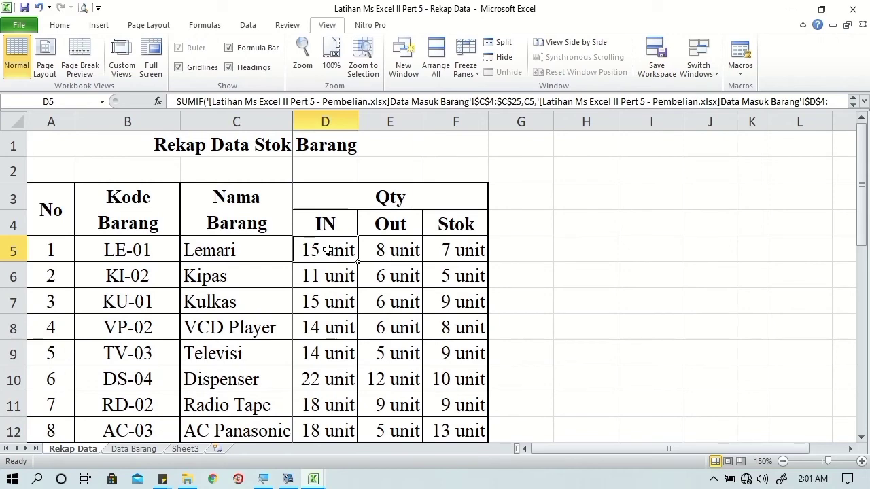
- Restore Pembelian's D4 to 5 unit and return to Rekap Data
{"action": "mouse_move", "coordinate": [313, 479]}
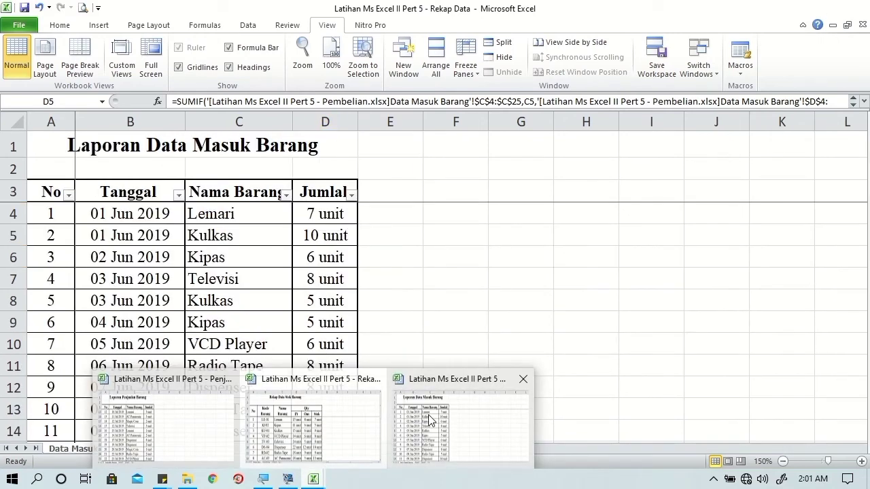
{"action": "left_click", "coordinate": [428, 414]}
{"action": "left_click", "coordinate": [331, 216]}
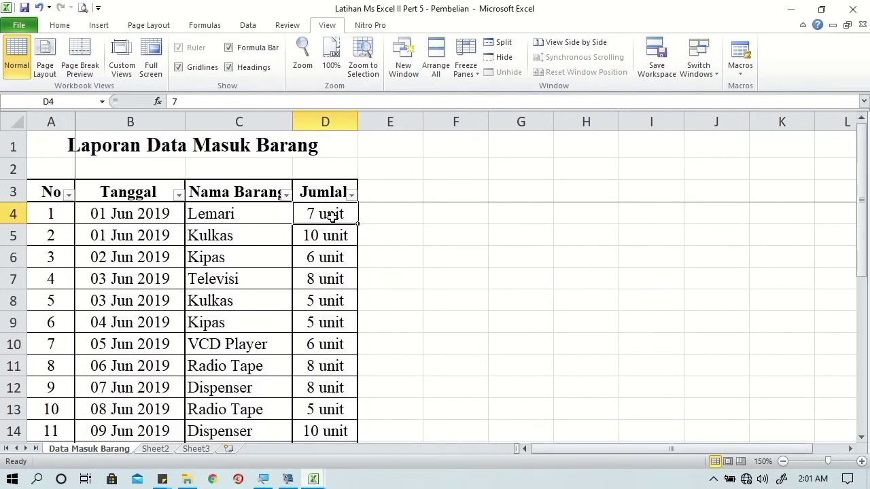
{"action": "type", "text": "5"}
{"action": "key", "text": "Tab"}
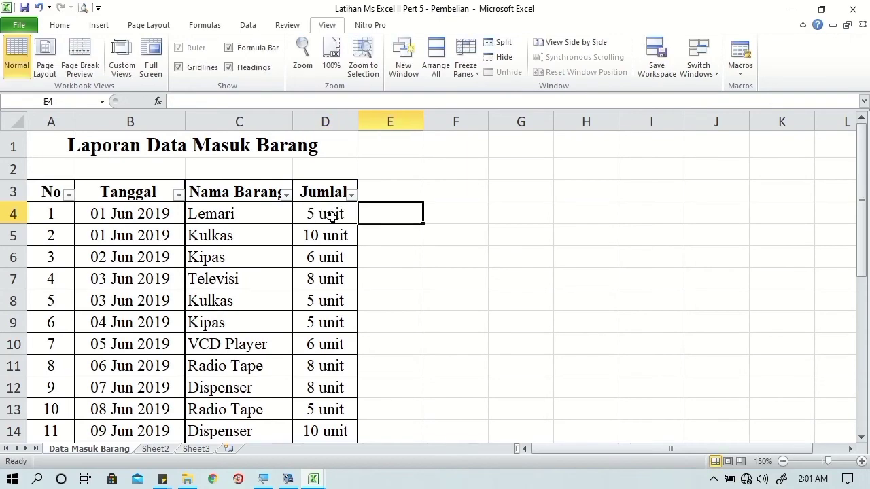
{"action": "mouse_move", "coordinate": [314, 479]}
{"action": "left_click", "coordinate": [323, 416]}
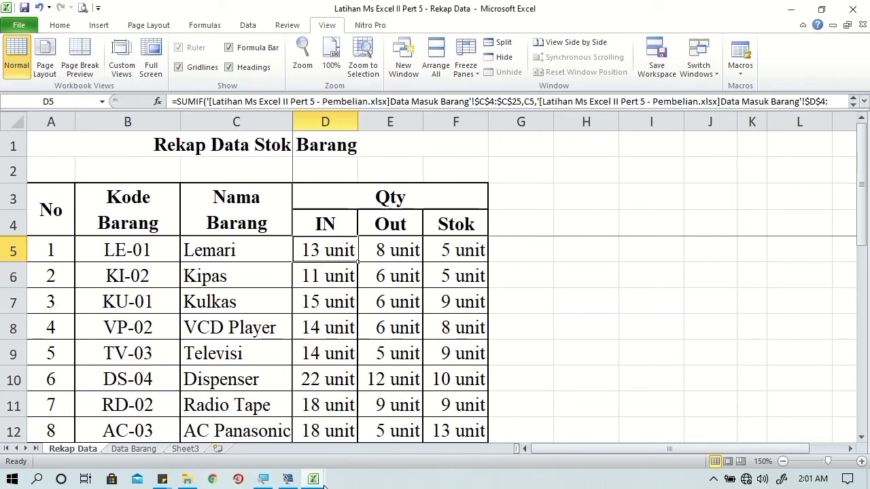
- Switch to the Penjualan workbook and close it
{"action": "left_click", "coordinate": [314, 480]}
{"action": "left_click", "coordinate": [213, 413]}
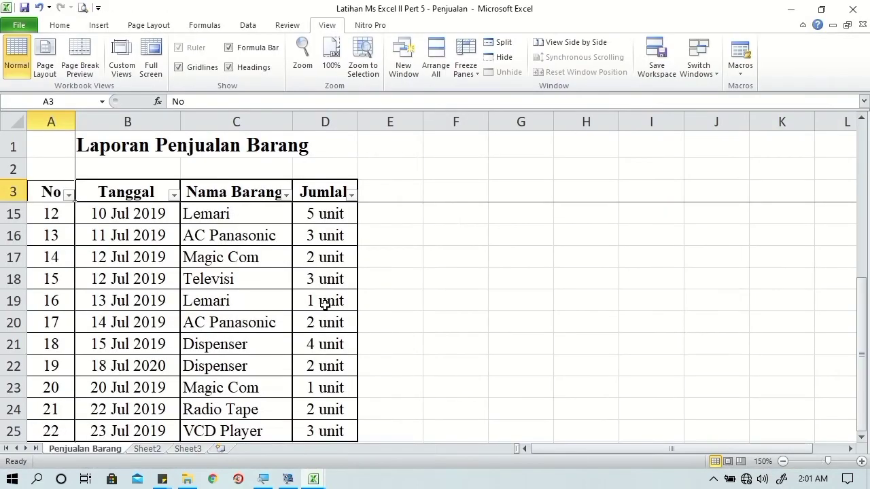
{"action": "left_click", "coordinate": [324, 260]}
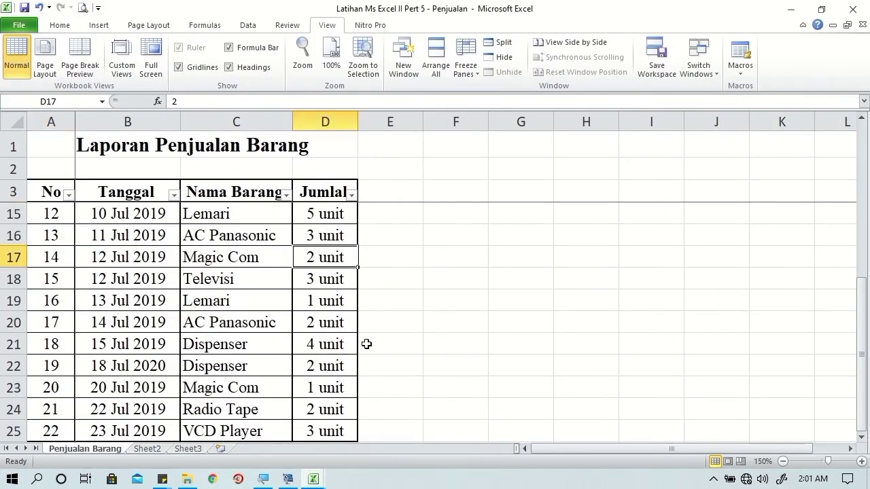
{"action": "left_click", "coordinate": [853, 9]}
- Inspect E5's Out formula with Penjualan's full path, confirm it, and open the workbooks folder
{"action": "double_click", "coordinate": [404, 251]}
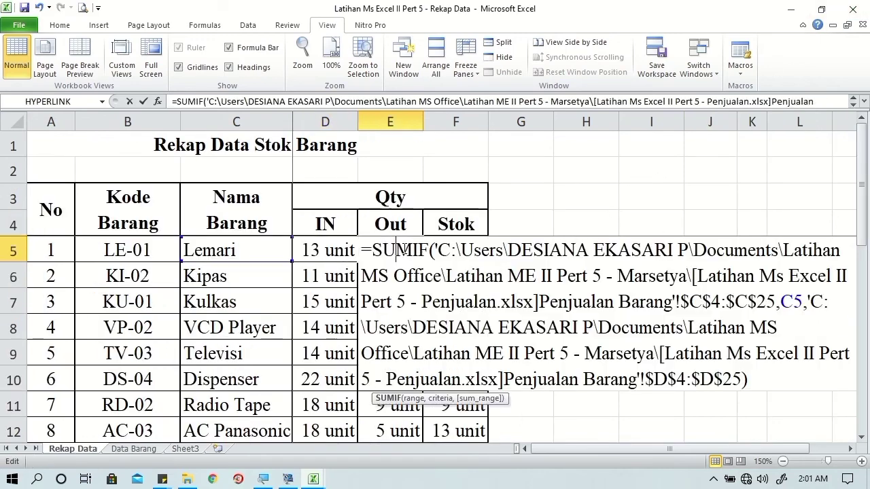
{"action": "left_click", "coordinate": [438, 251]}
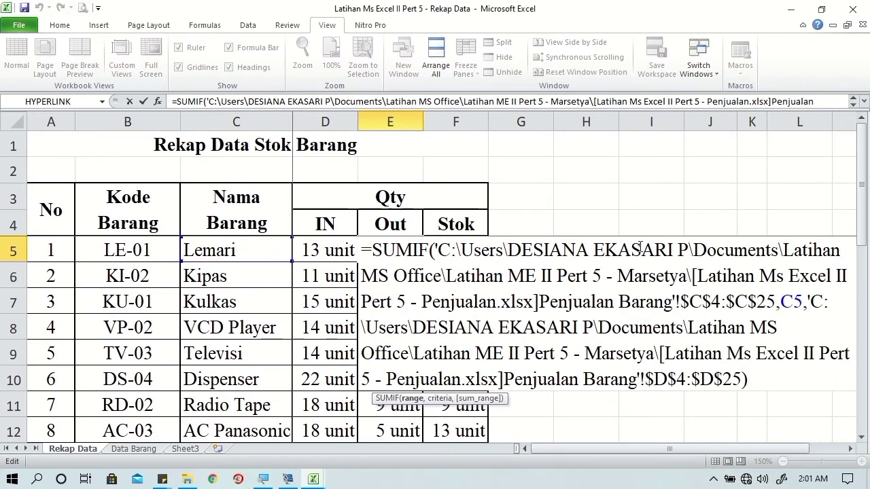
{"action": "left_click", "coordinate": [690, 276], "text": "shift"}
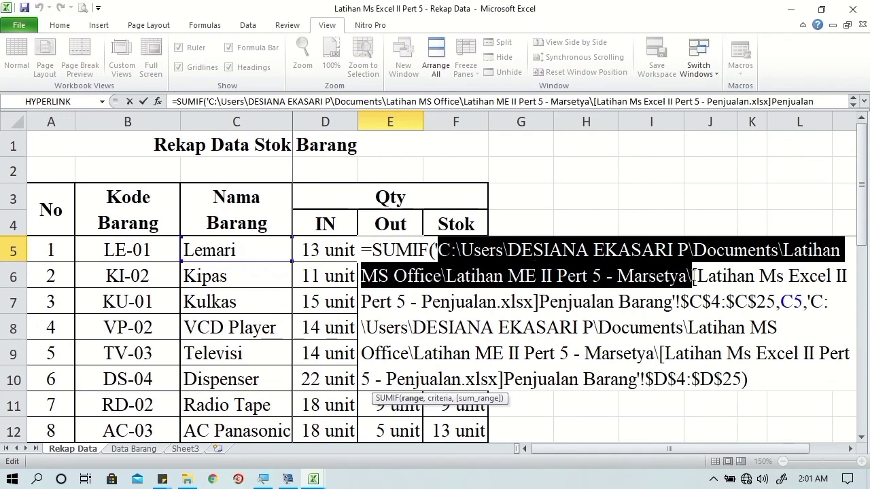
{"action": "left_click", "coordinate": [700, 276]}
{"action": "left_click", "coordinate": [497, 301], "text": "shift"}
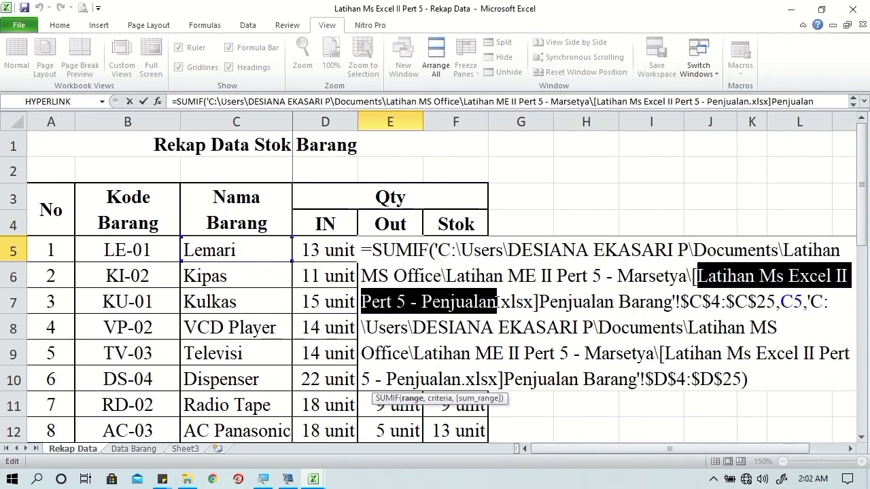
{"action": "key", "text": "Return"}
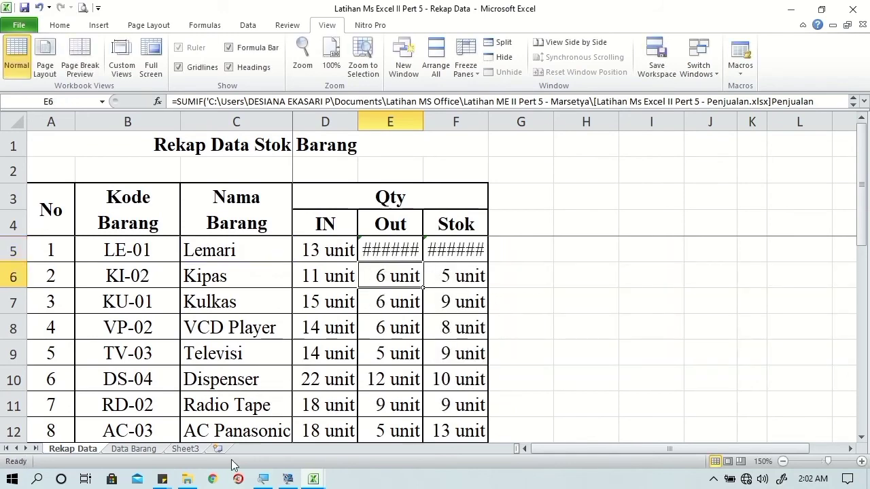
{"action": "left_click", "coordinate": [194, 479]}
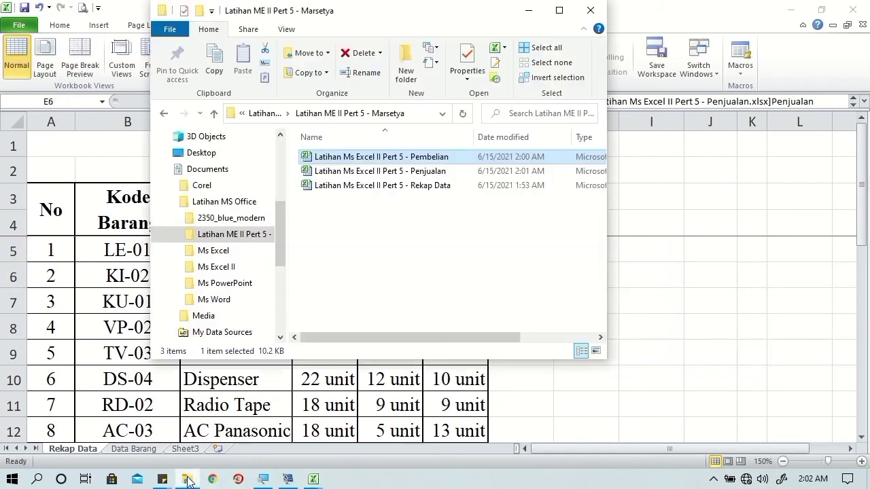
- Reopen Penjualan from Explorer, return to Rekap Data, and check the D5 and E5 formulas
{"action": "double_click", "coordinate": [371, 176]}
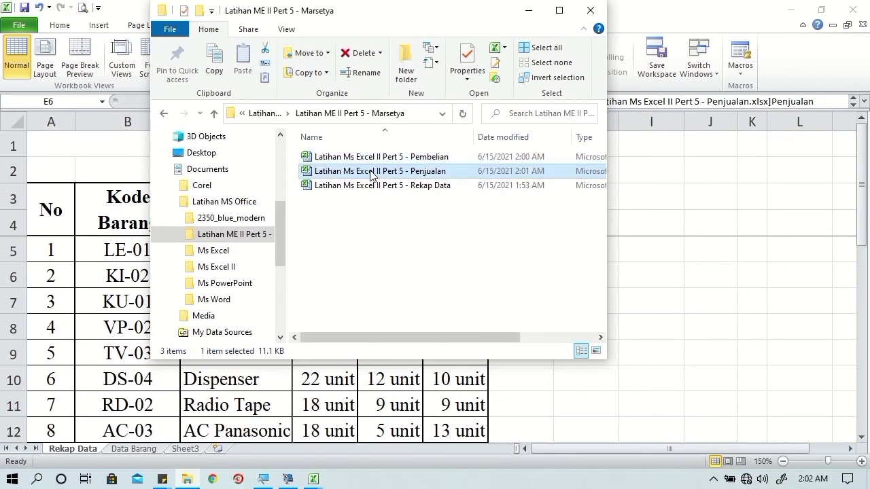
{"action": "mouse_move", "coordinate": [312, 481]}
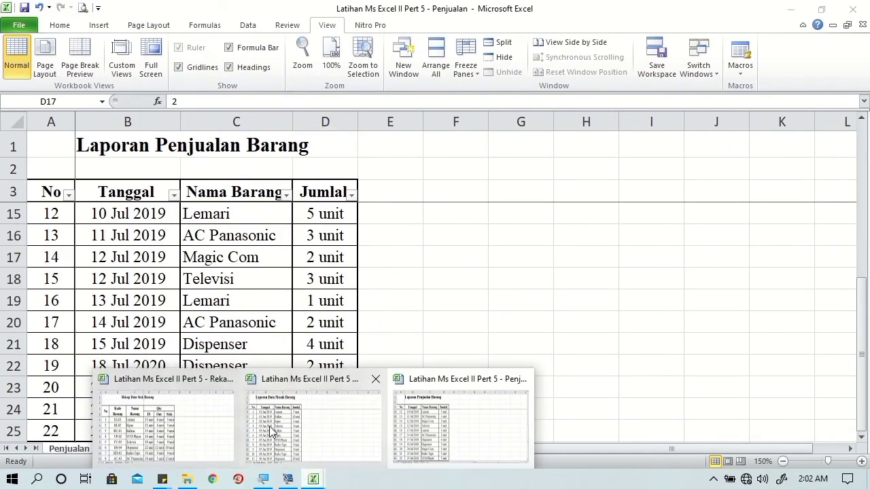
{"action": "left_click", "coordinate": [170, 408]}
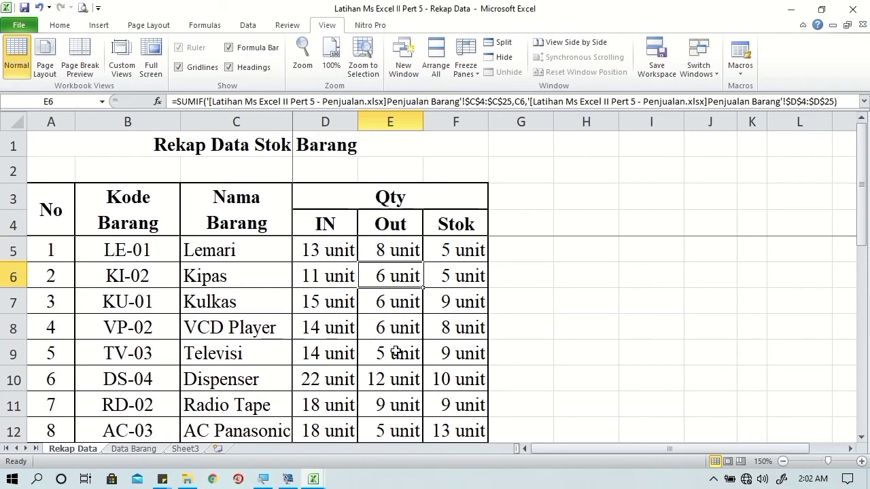
{"action": "left_click", "coordinate": [326, 251]}
{"action": "left_click", "coordinate": [409, 246]}
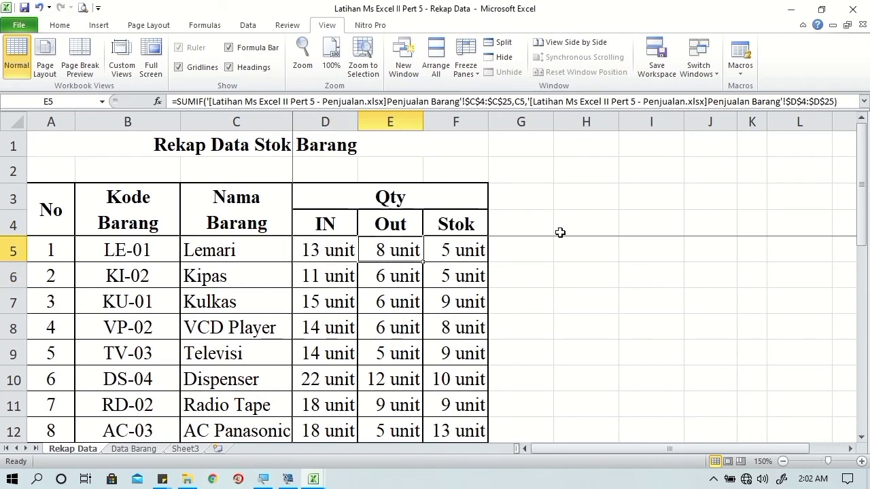
- Close the Rekap Data, Penjualan and Pembelian workbooks one after another
{"action": "left_click", "coordinate": [851, 9]}
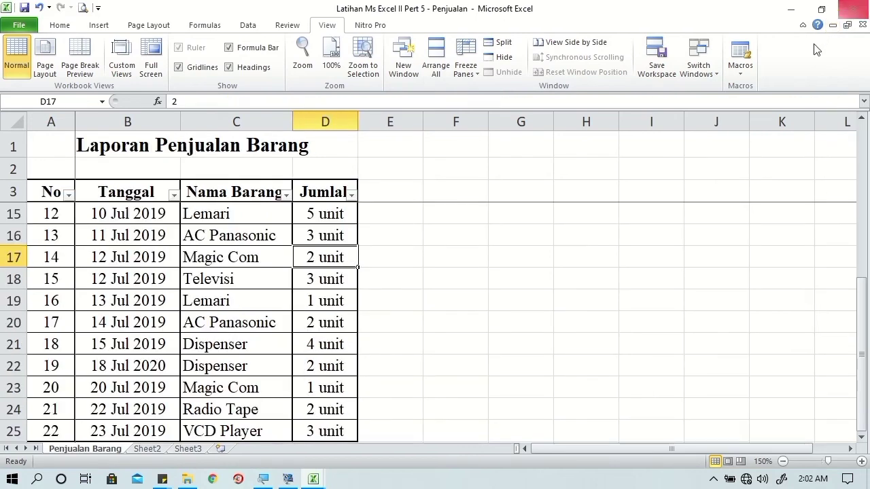
{"action": "left_click", "coordinate": [856, 7]}
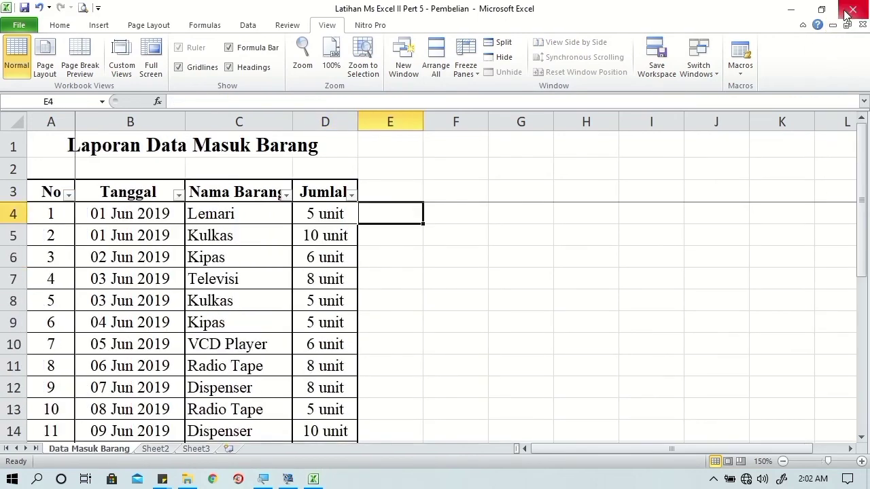
{"action": "left_click", "coordinate": [850, 11]}
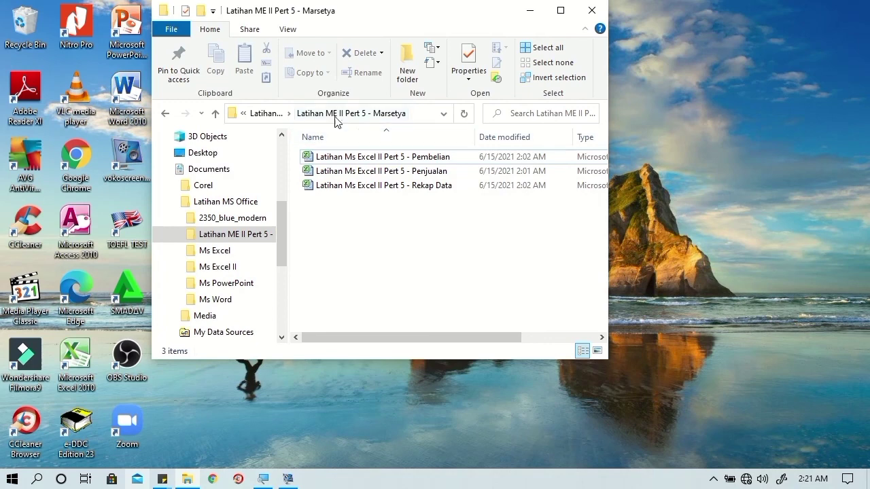
- Go up to Latihan MS Office and add the Pert 5 folder to a same-named .rar archive
{"action": "left_click", "coordinate": [278, 114]}
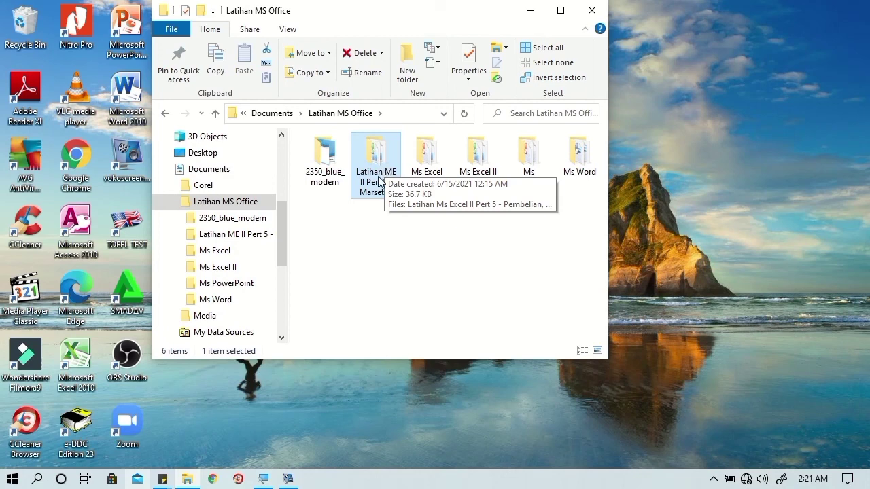
{"action": "double_click", "coordinate": [375, 170]}
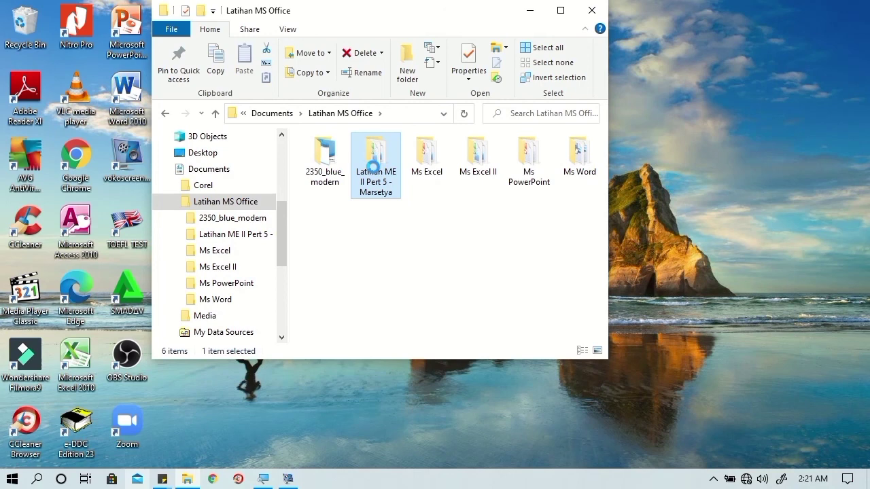
{"action": "right_click", "coordinate": [374, 173]}
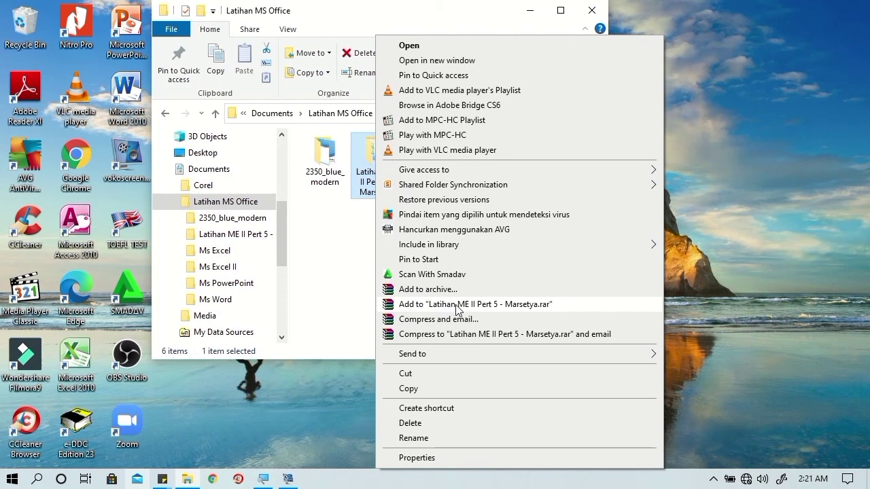
{"action": "left_click", "coordinate": [544, 312]}
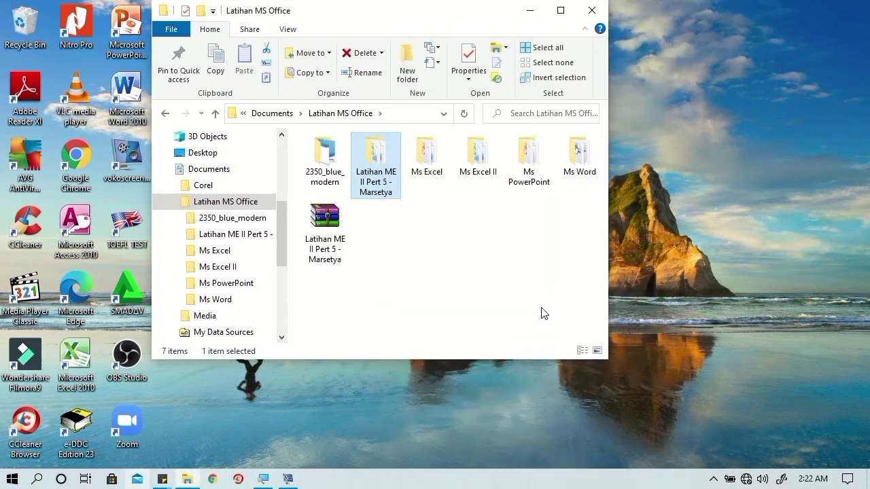
{"action": "double_click", "coordinate": [321, 236]}
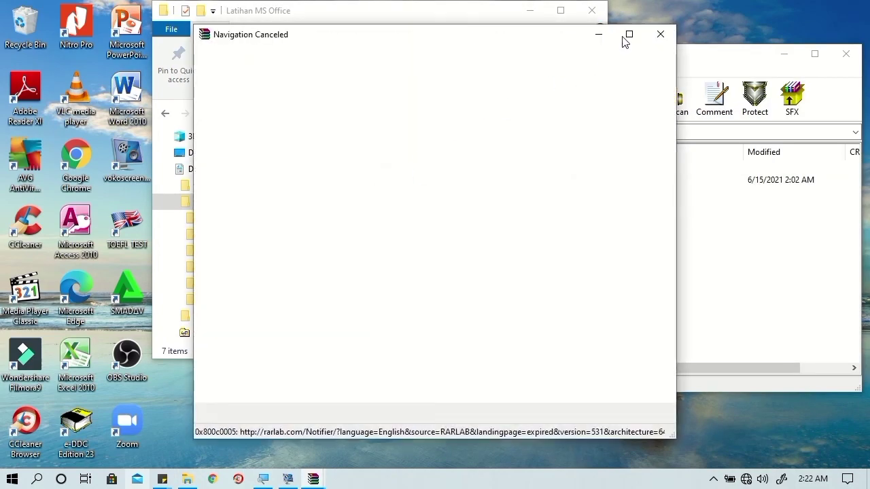
{"action": "left_click", "coordinate": [659, 32]}
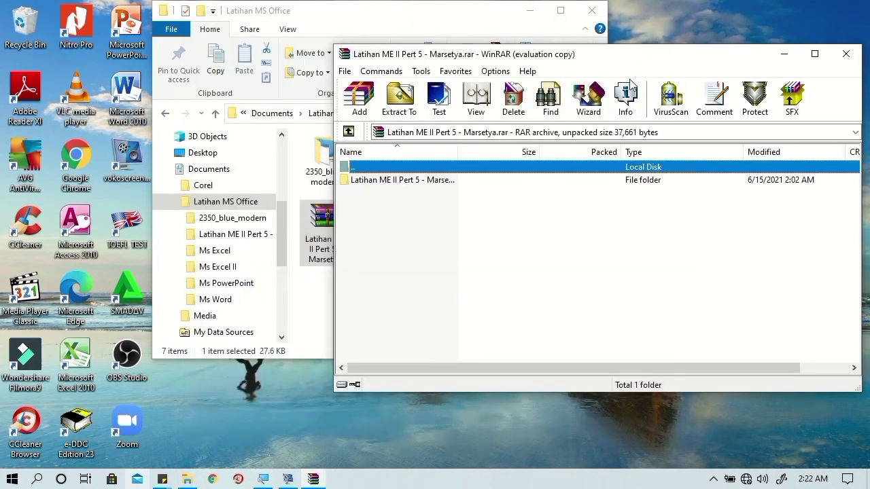
{"action": "double_click", "coordinate": [423, 181]}
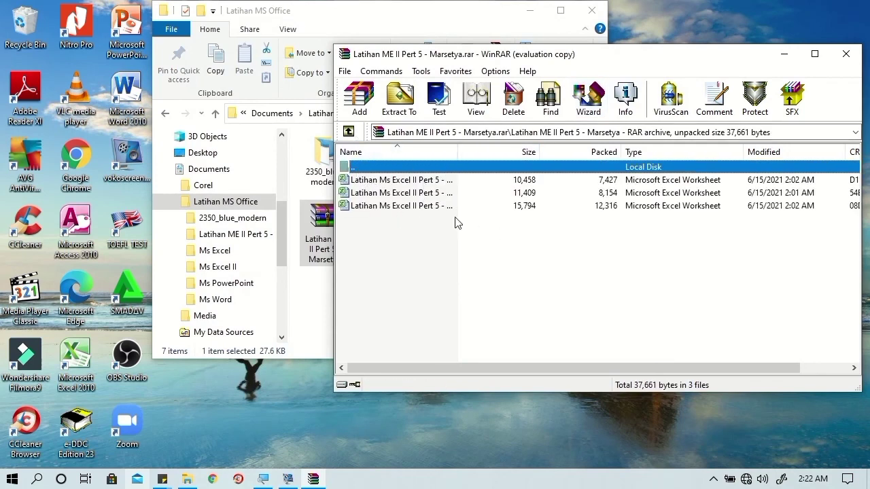
{"action": "left_click", "coordinate": [843, 56]}
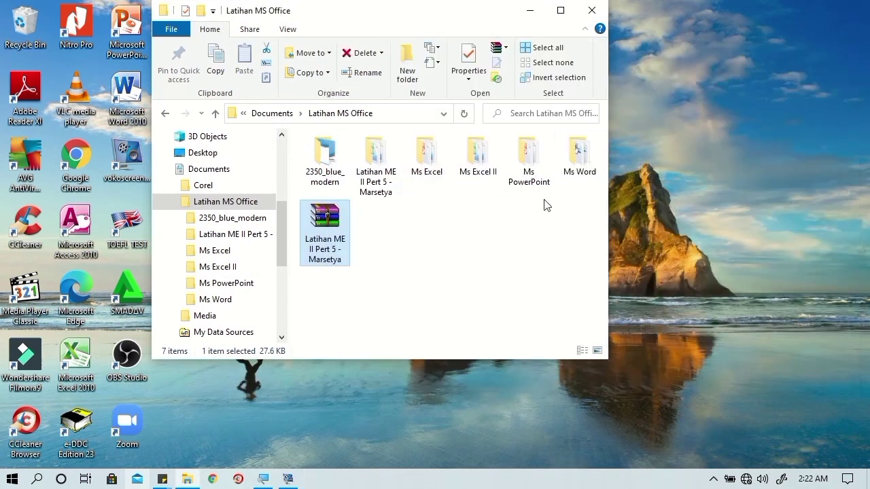